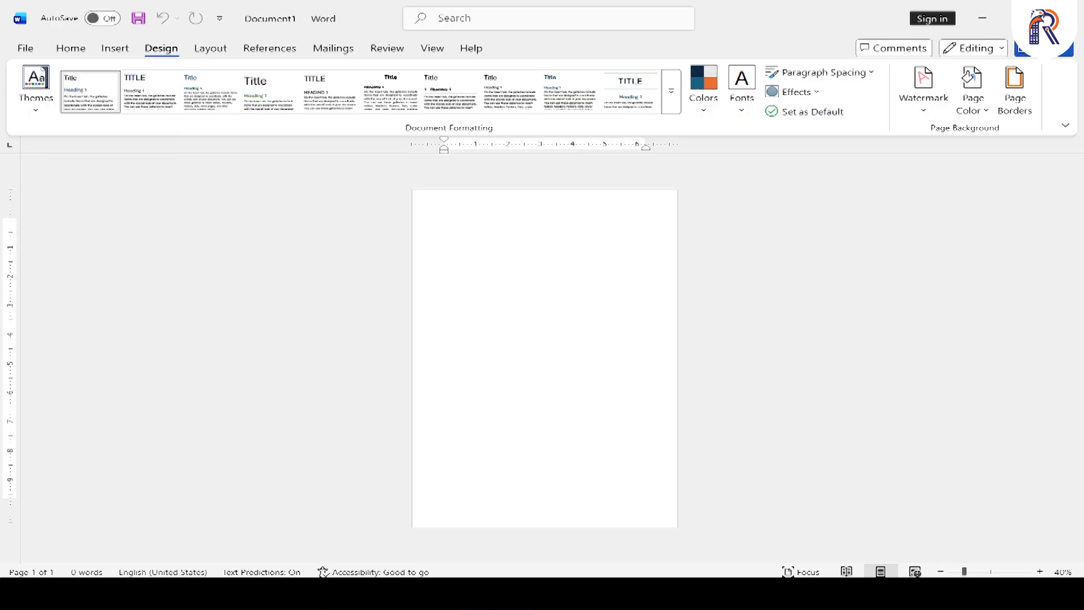
Write "computer" on the first line and generate one paragraph of sample text below it with =rand(1).
click(991, 571)
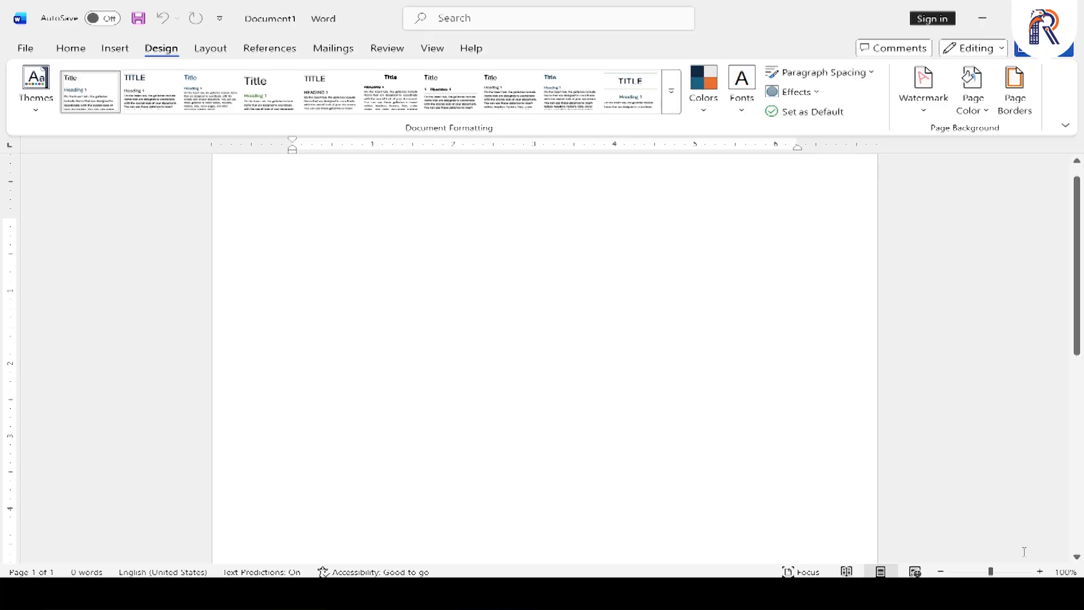
text(computer)
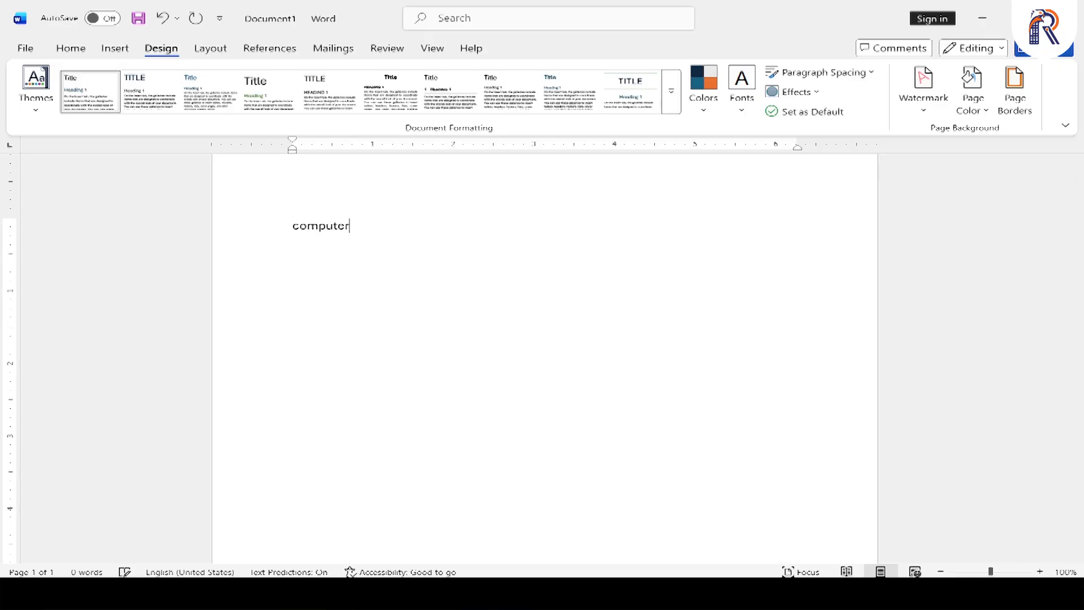
key(Return)
text(=rand(1)
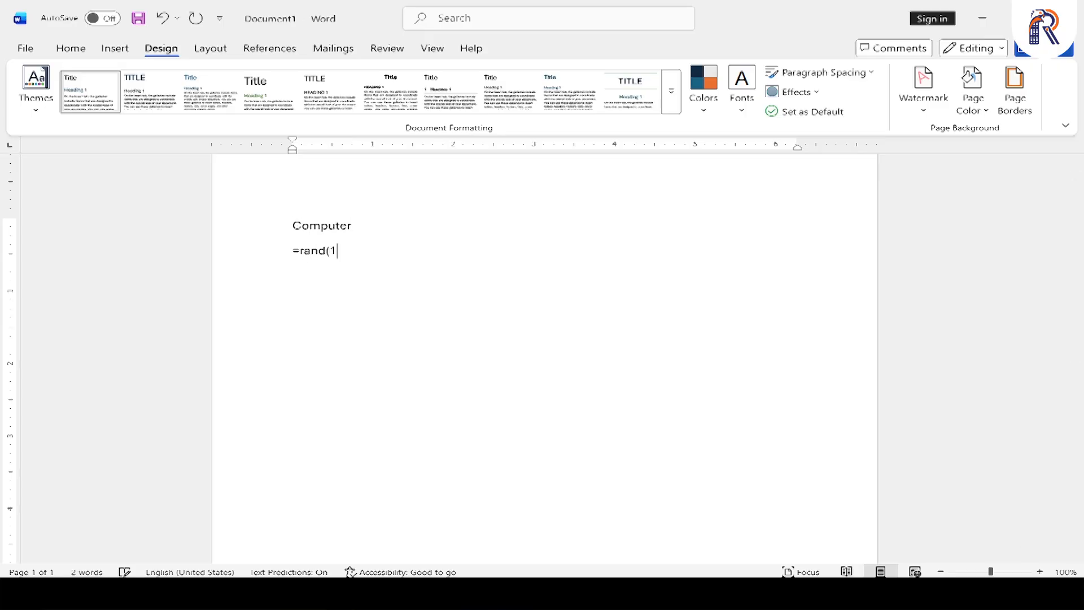
text())
key(Return)
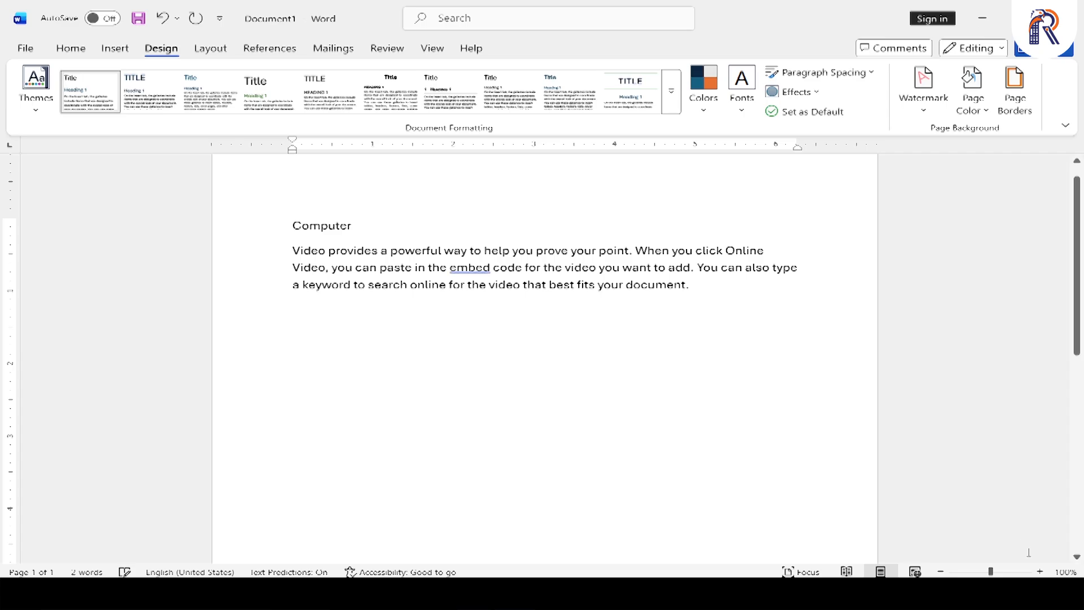
Apply the Heading 1 style to the "Computer" line.
click(268, 230)
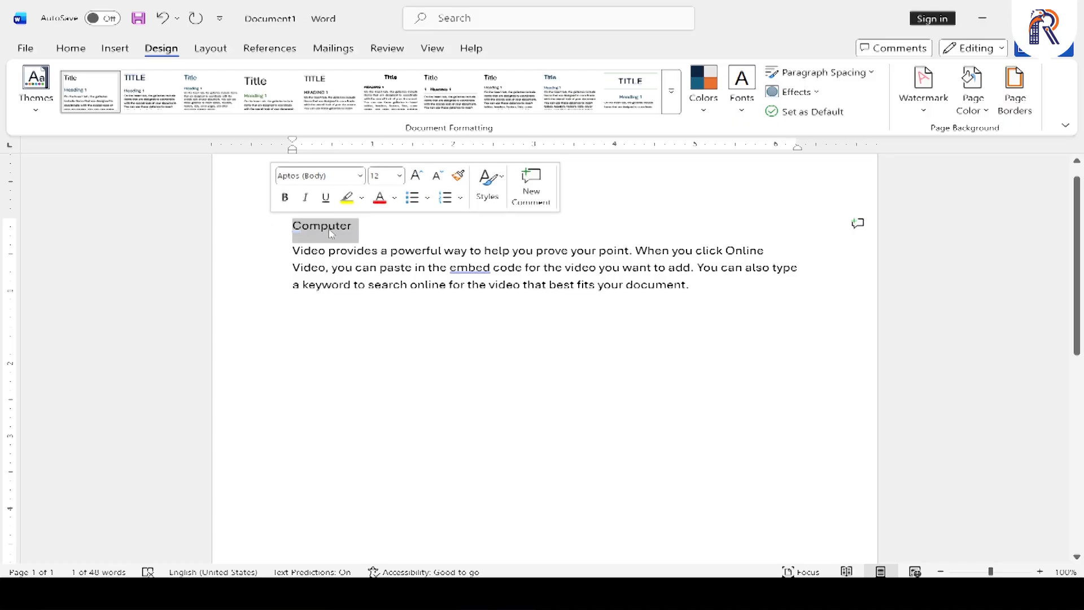
click(71, 48)
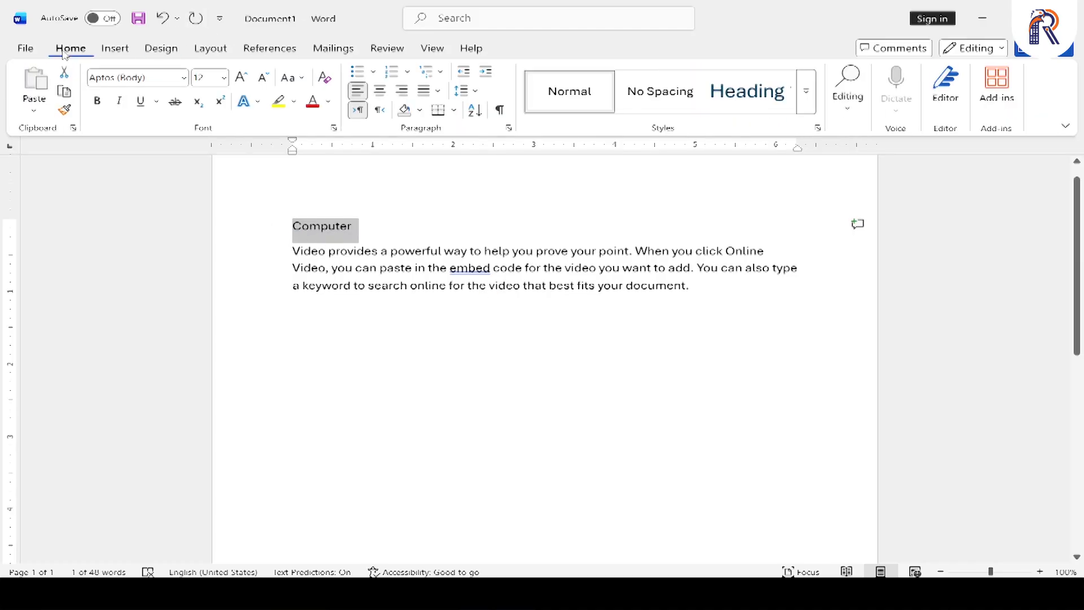
click(808, 95)
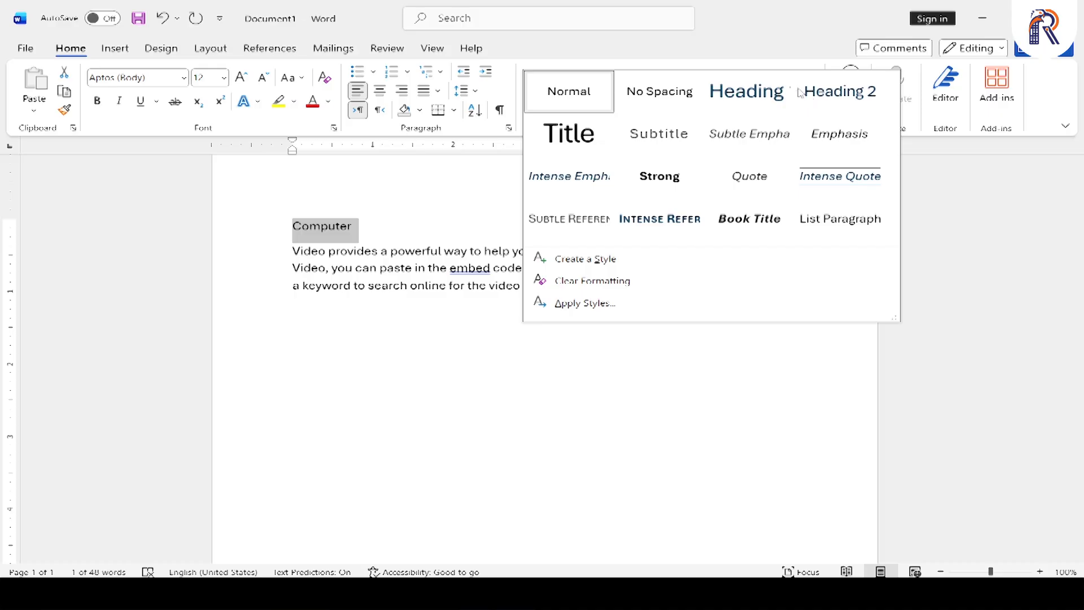
click(744, 97)
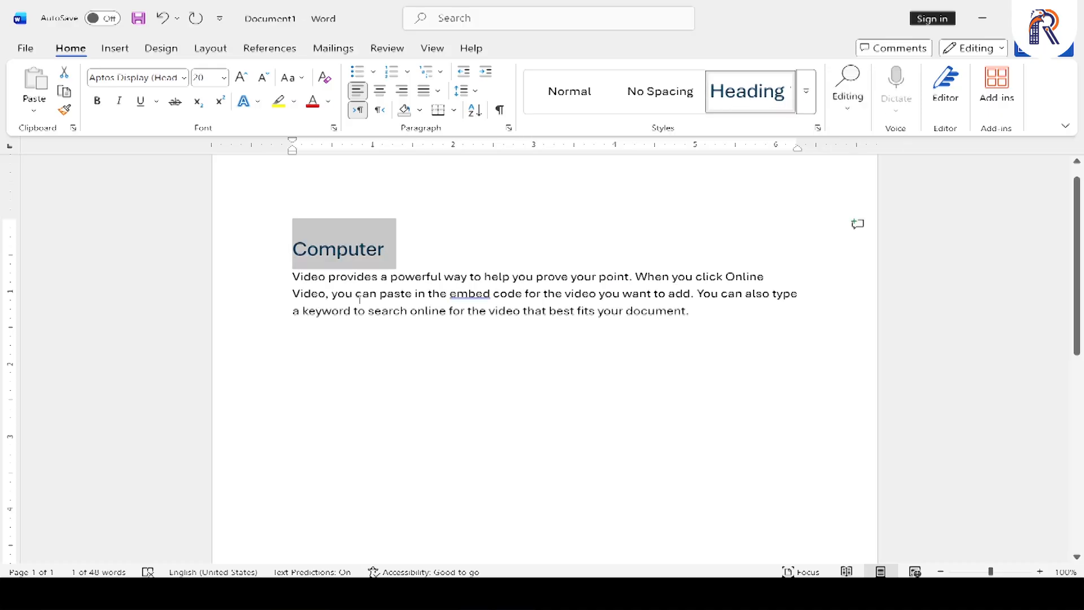
Insert a new line above the "Computer" heading reading "Computer Science".
key(Left)
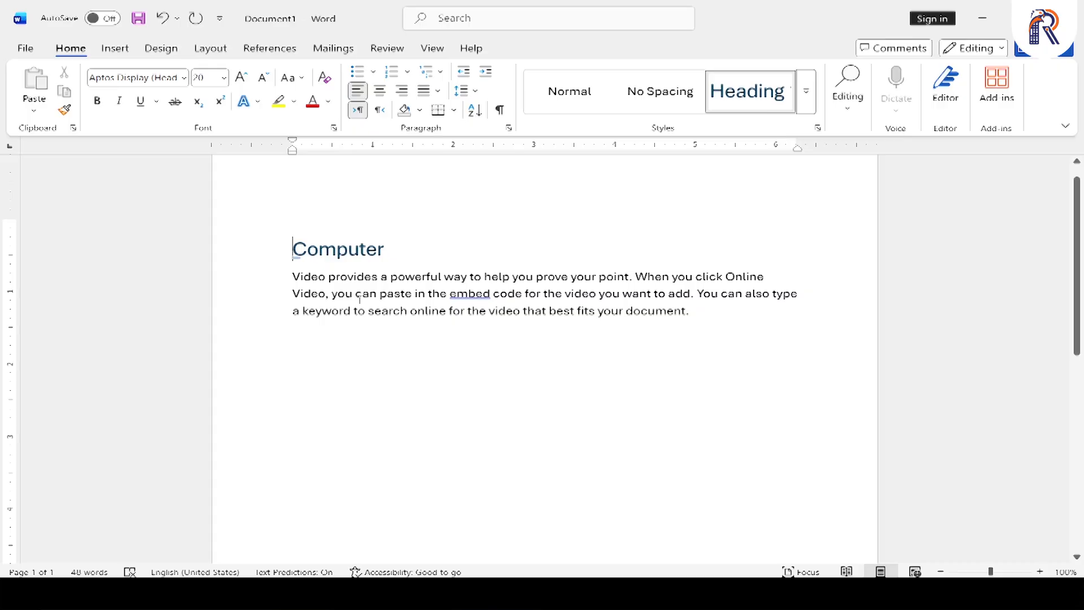
key(Return)
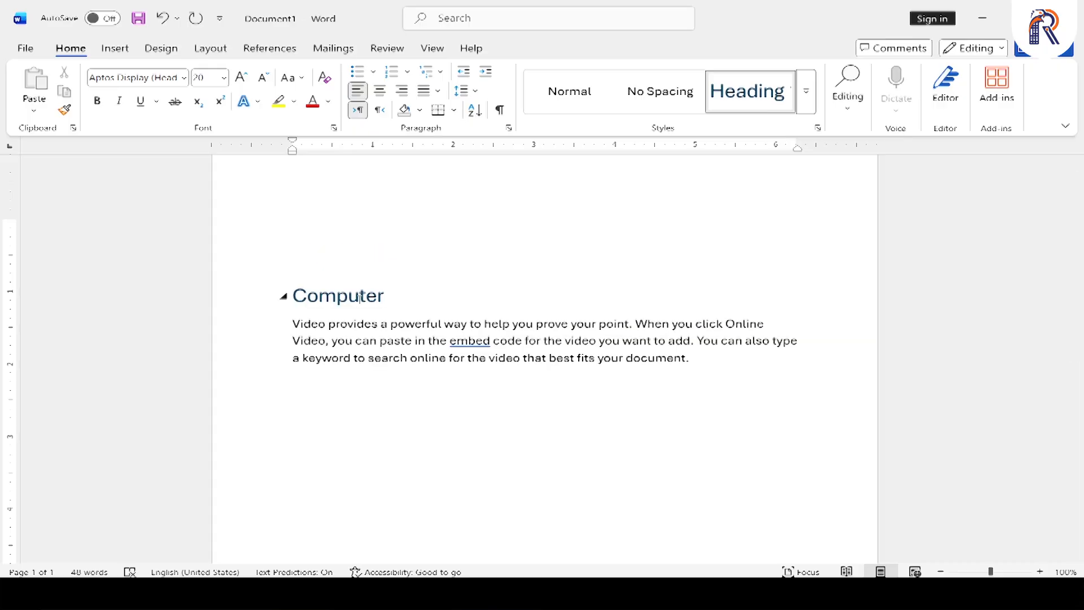
text(Computer Scienc)
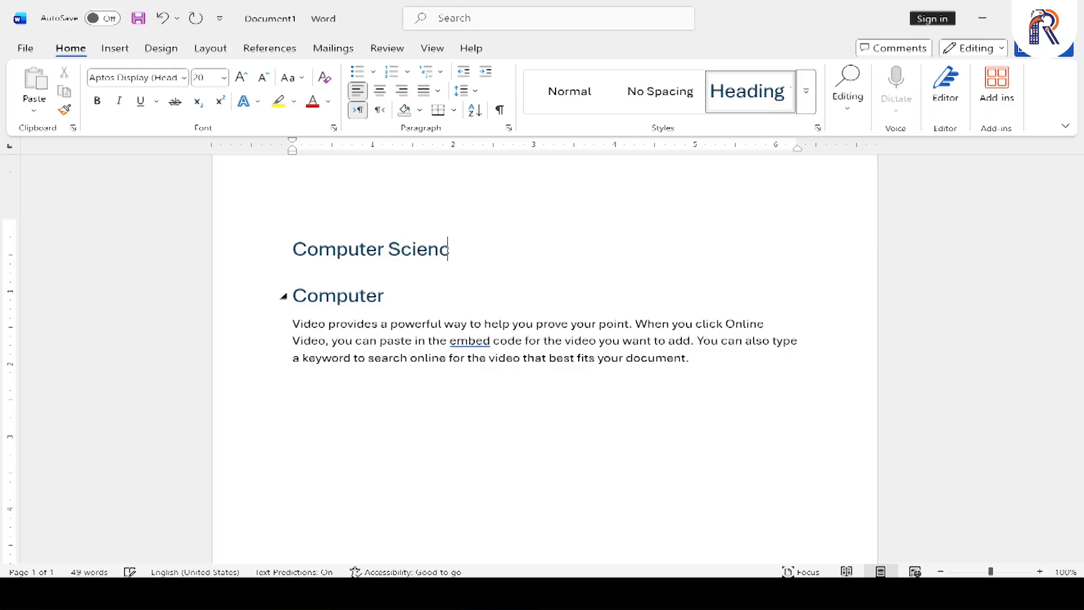
text(e)
Replace the "Computer" heading above the paragraph with "MS Office".
click(384, 295)
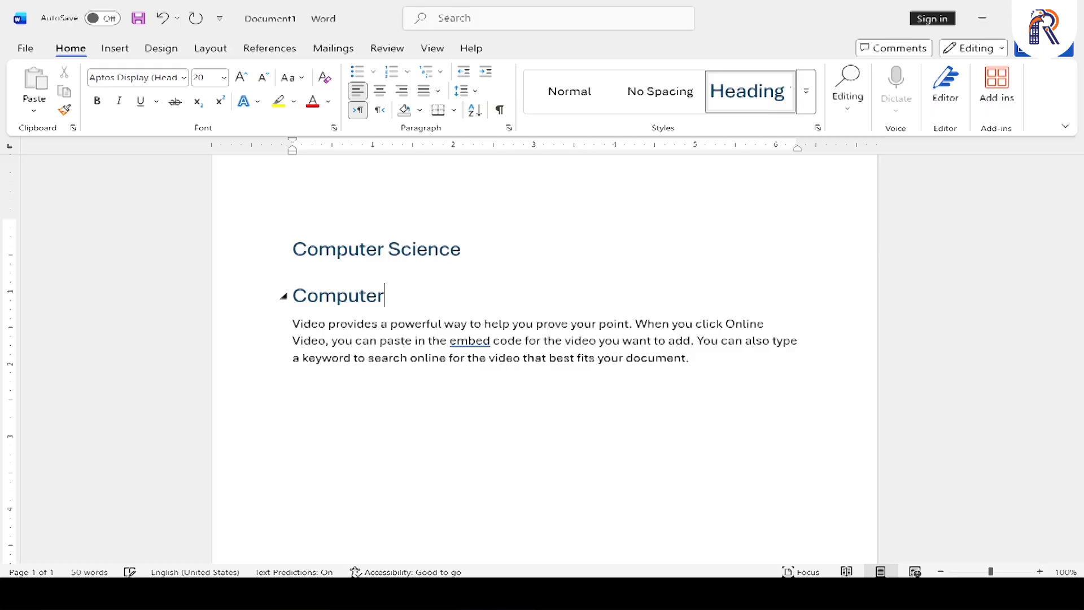
double_click(360, 297)
text(MS)
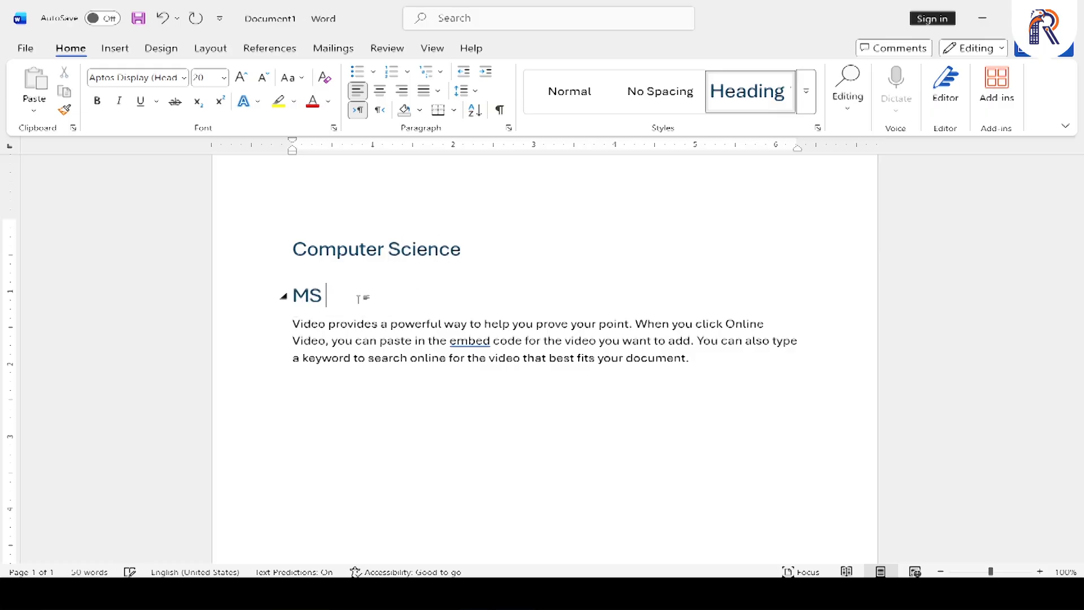
text( Office)
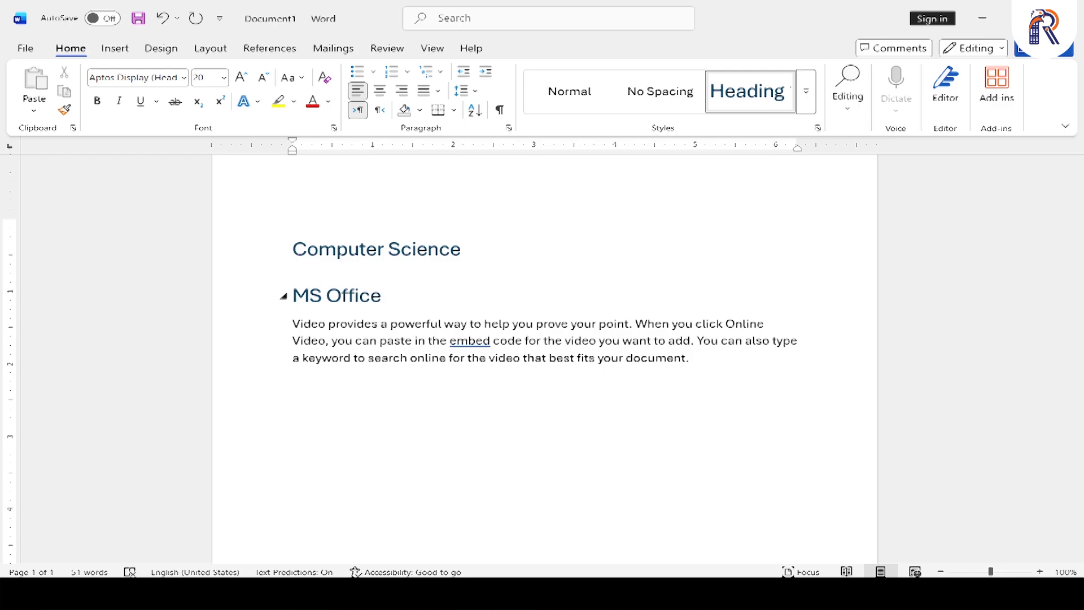
Apply the Title style to the "Computer Science" line at the start of the document.
click(252, 252)
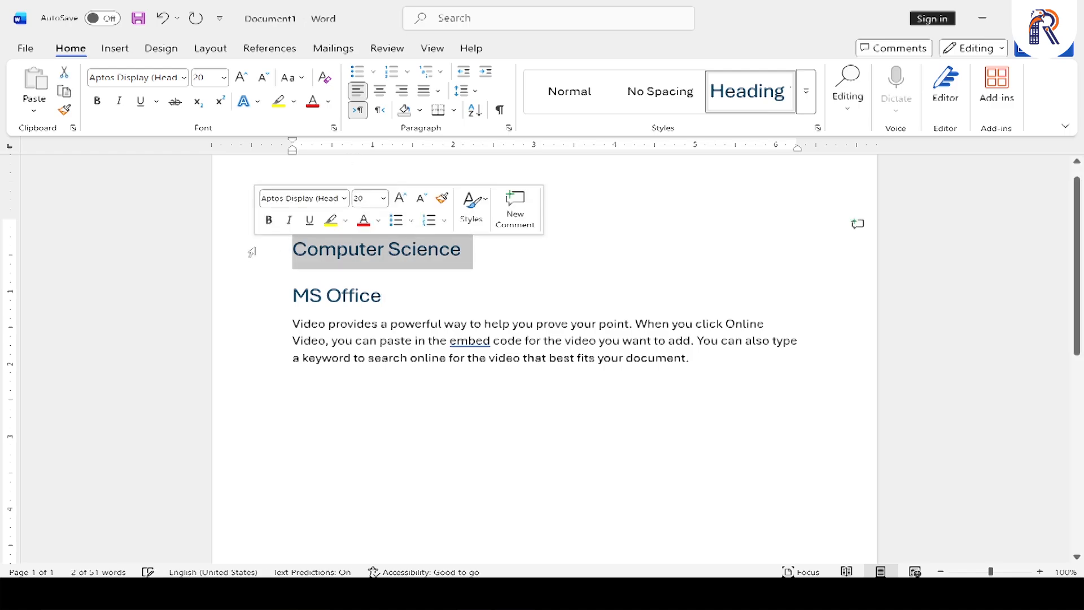
click(806, 92)
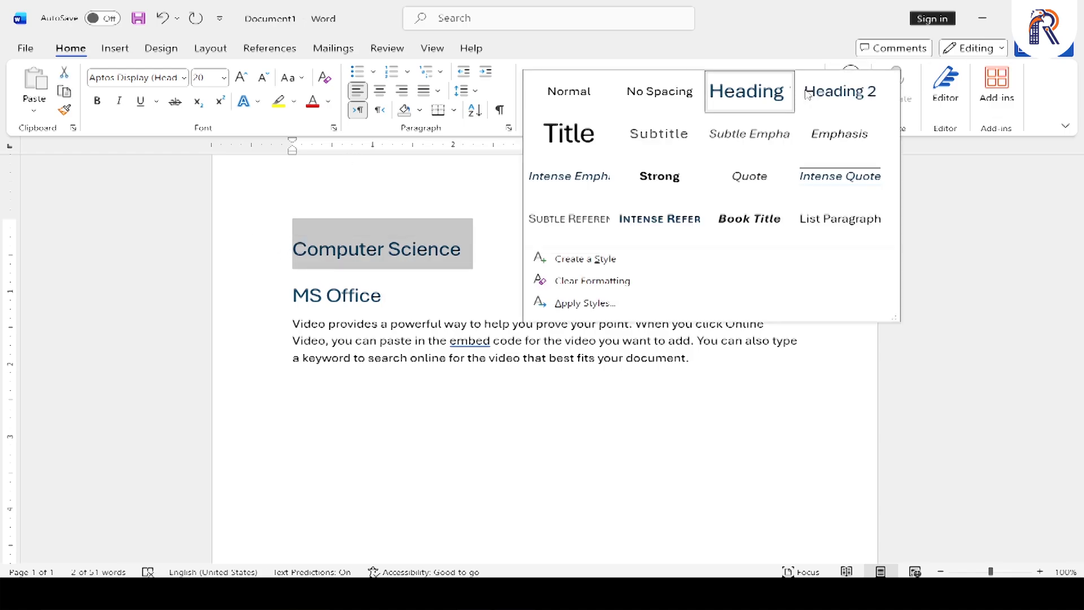
click(589, 139)
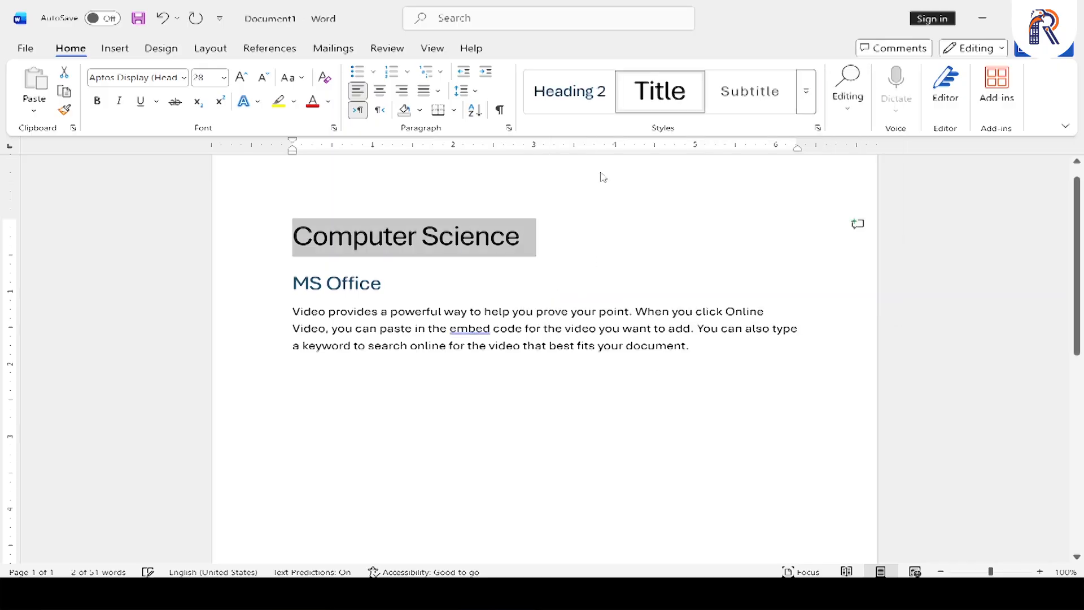
click(559, 244)
drag(520, 234, 255, 234)
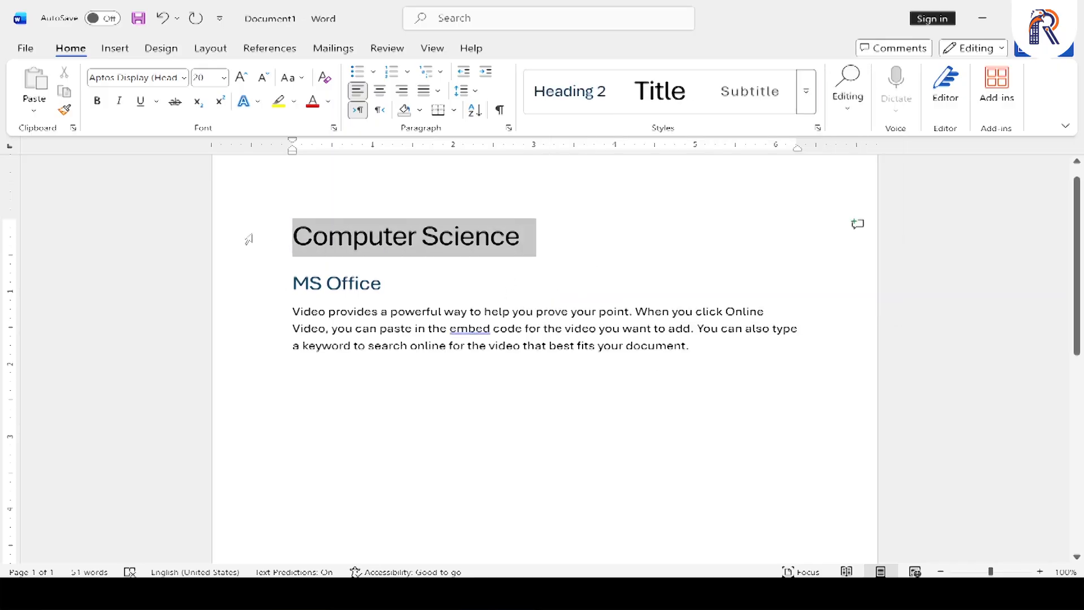
Copy the "MS Office" heading with its paragraph and paste it three times below the original.
drag(437, 289, 740, 351)
click(323, 358)
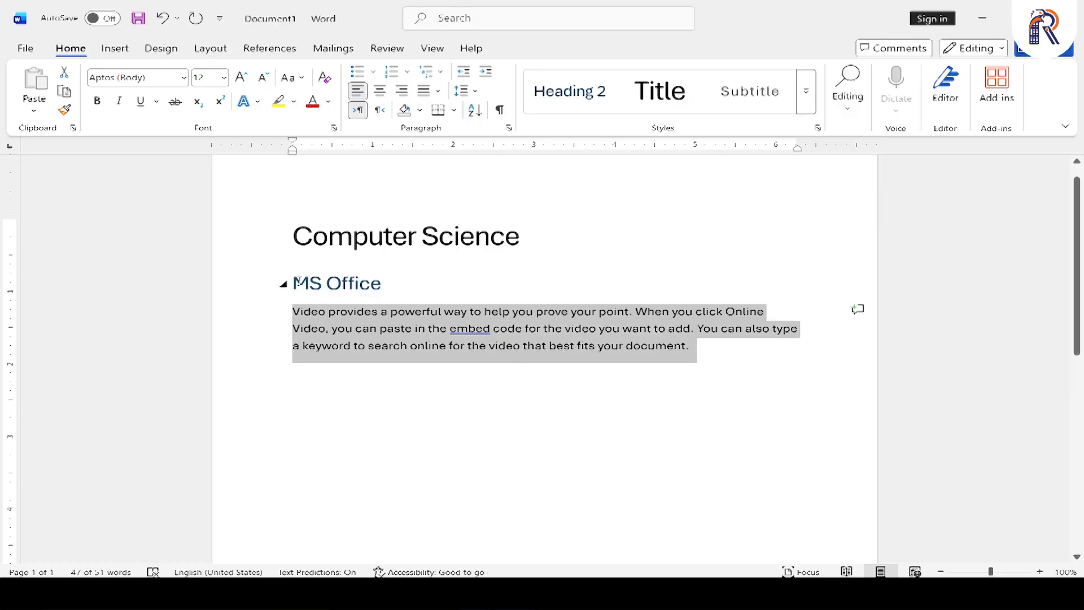
drag(293, 283, 276, 370)
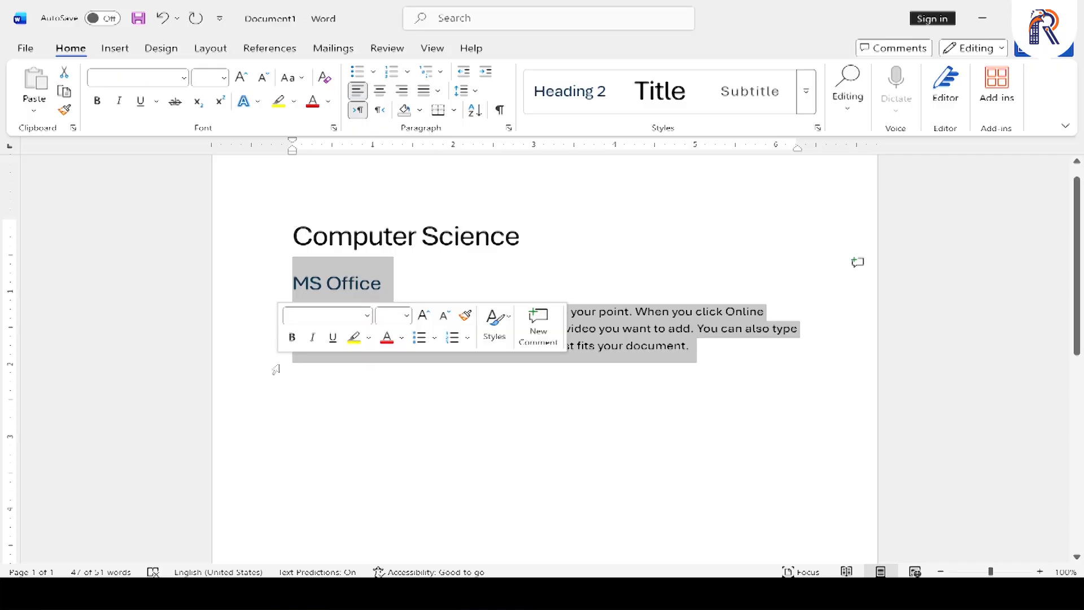
key(ctrl+c)
key(Down)
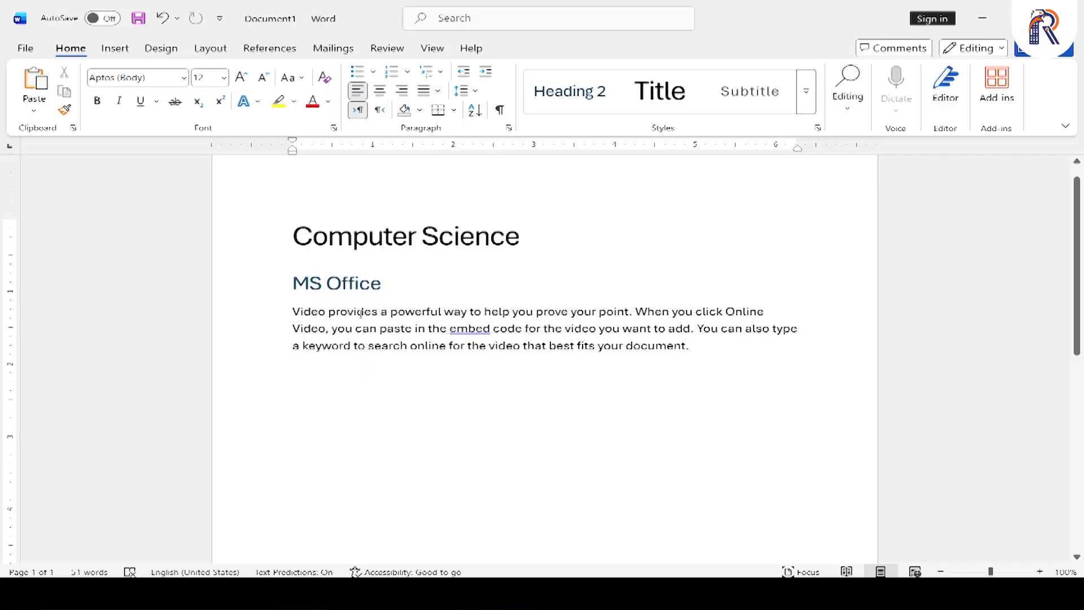
key(ctrl+v)
key(ctrl+v)
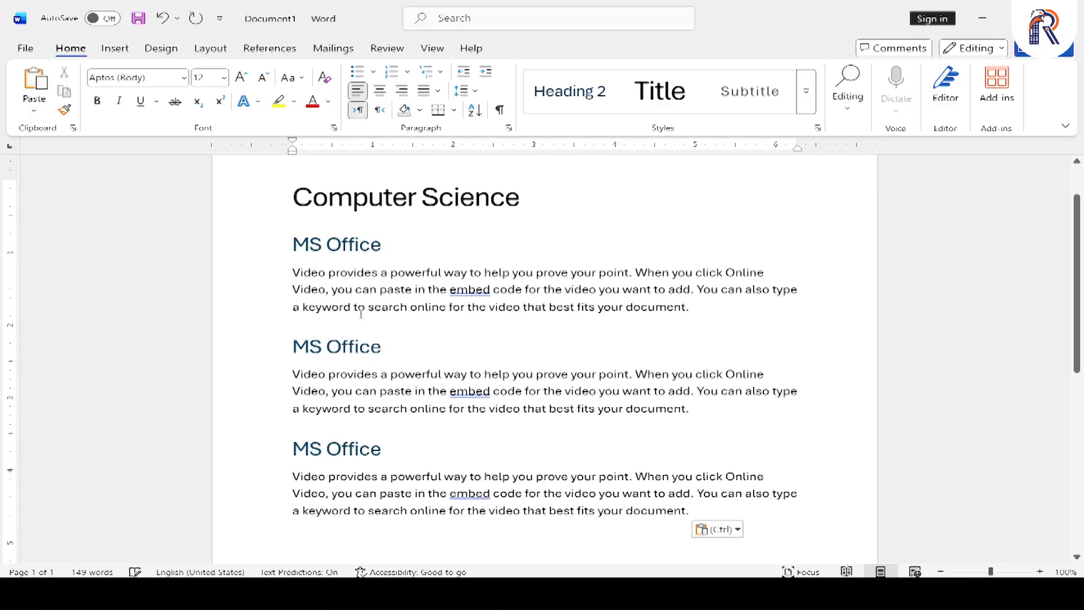
key(ctrl+v)
Change the second "MS Office" heading to "MS Word".
scroll(361, 314, up, 2)
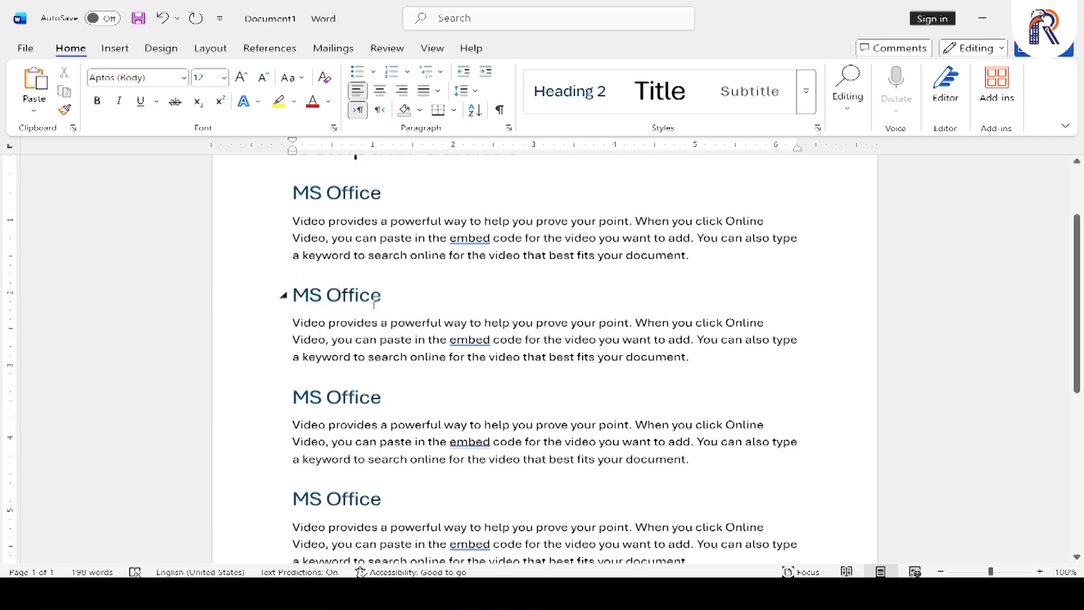
click(380, 347)
key(ctrl+shift+Left)
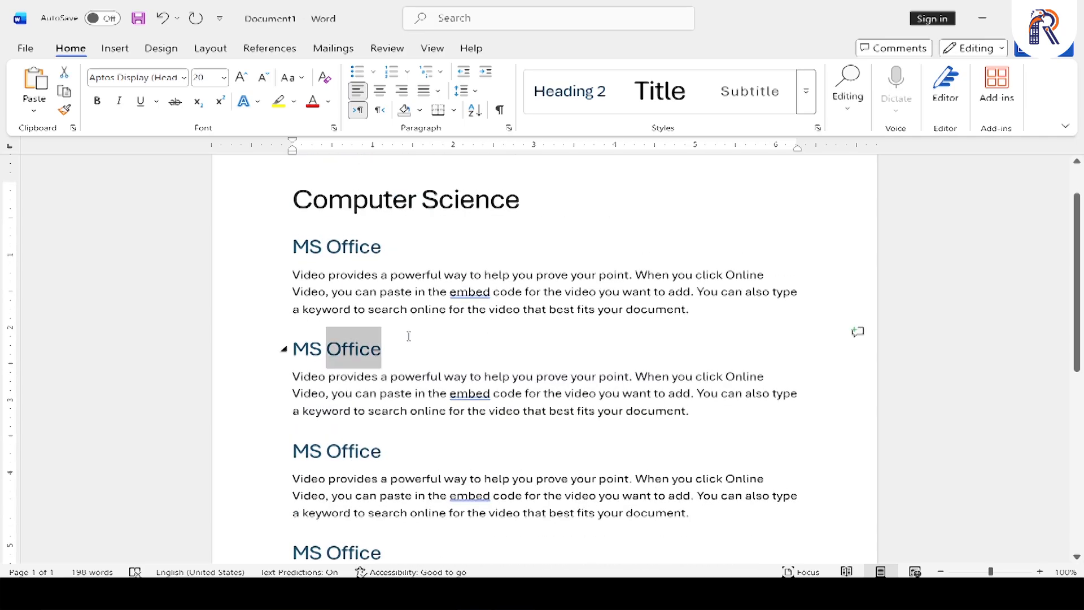
text(Word)
Change the third section's heading to "MS Excel".
key(Down)
key(Down)
key(Down)
key(Down)
key(Down)
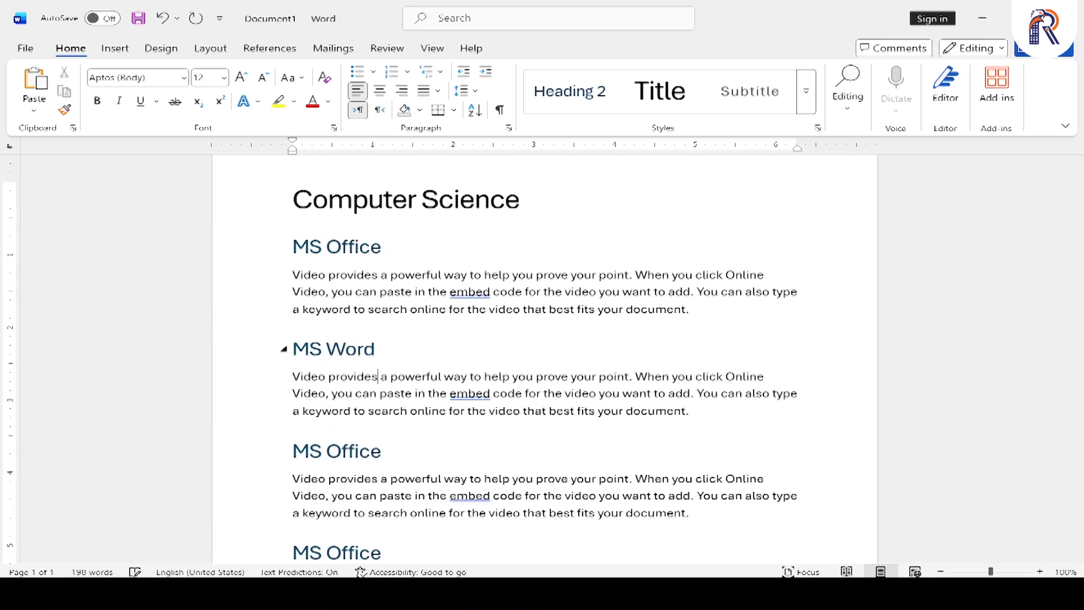
key(Up)
key(ctrl+BackSpace)
text(Excel)
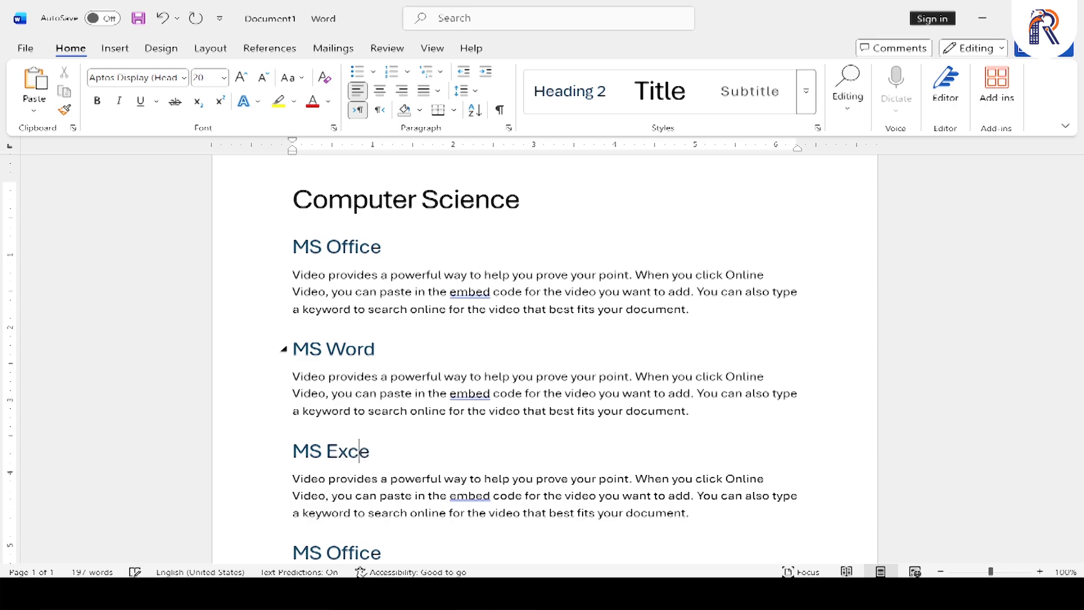
Change the fourth section's heading to "MS PowerPoint".
key(Down)
key(Down)
key(Down)
key(Down)
key(End)
key(ctrl+BackSpace)
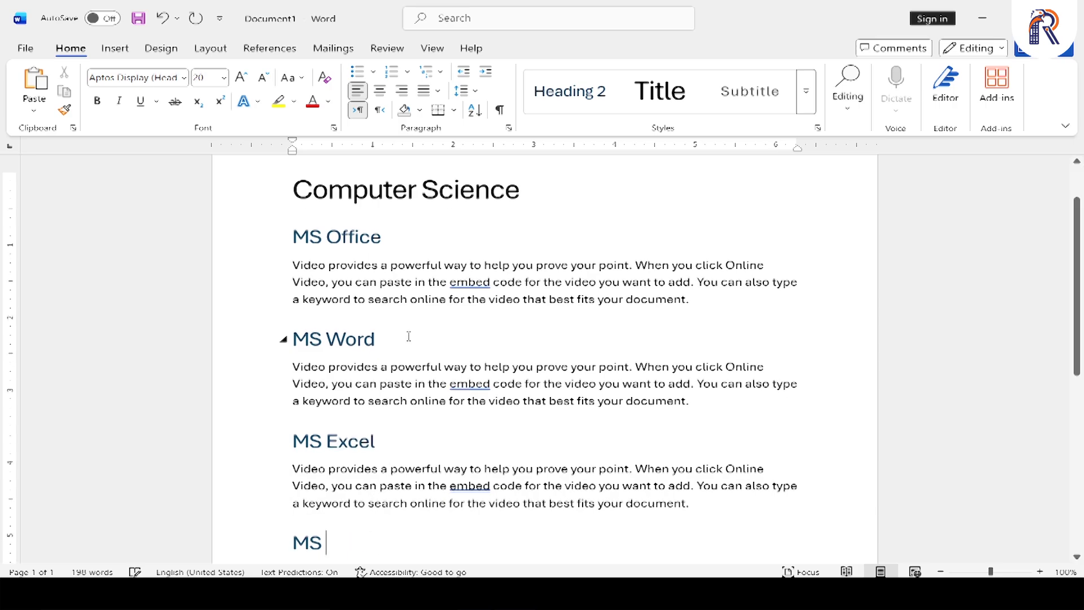
text(PowerPoint)
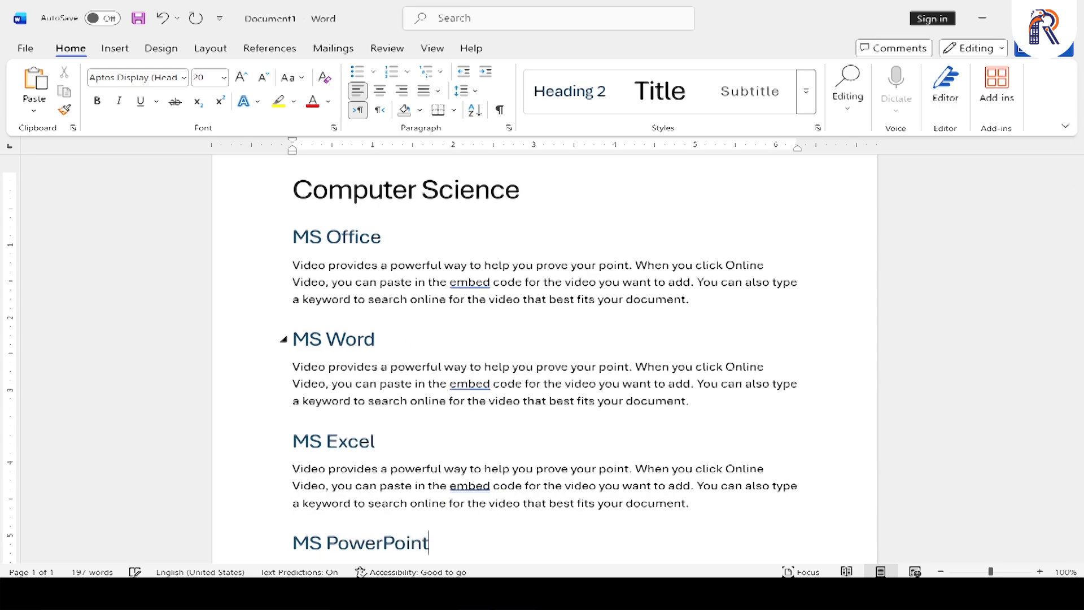
Copy the entire document content, paste it three times at the end, and return to the document's beginning.
ctrl+scroll(430, 223, down, 6)
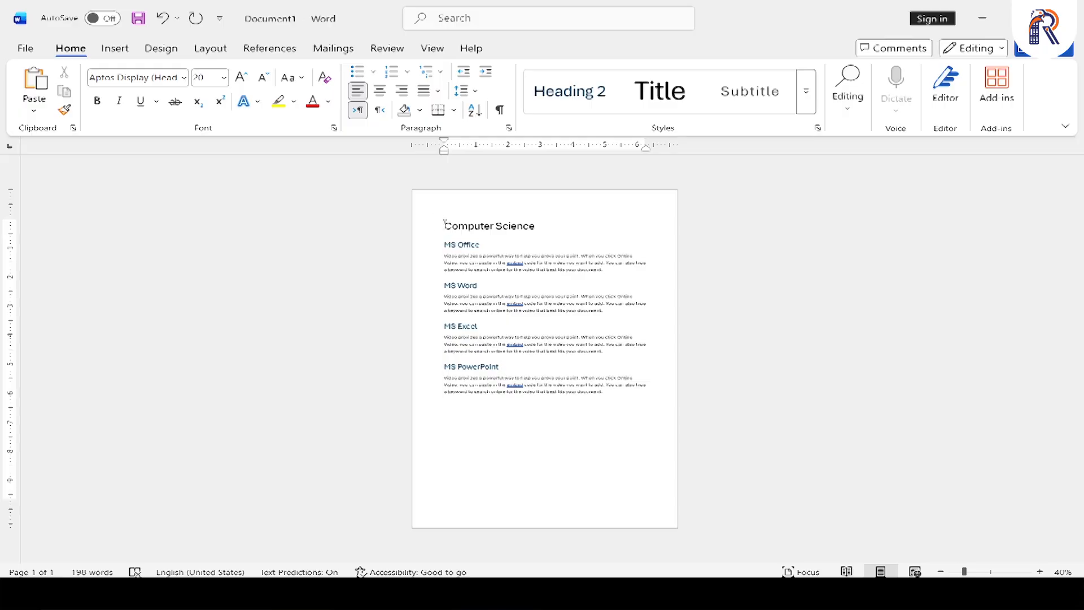
drag(444, 224, 638, 409)
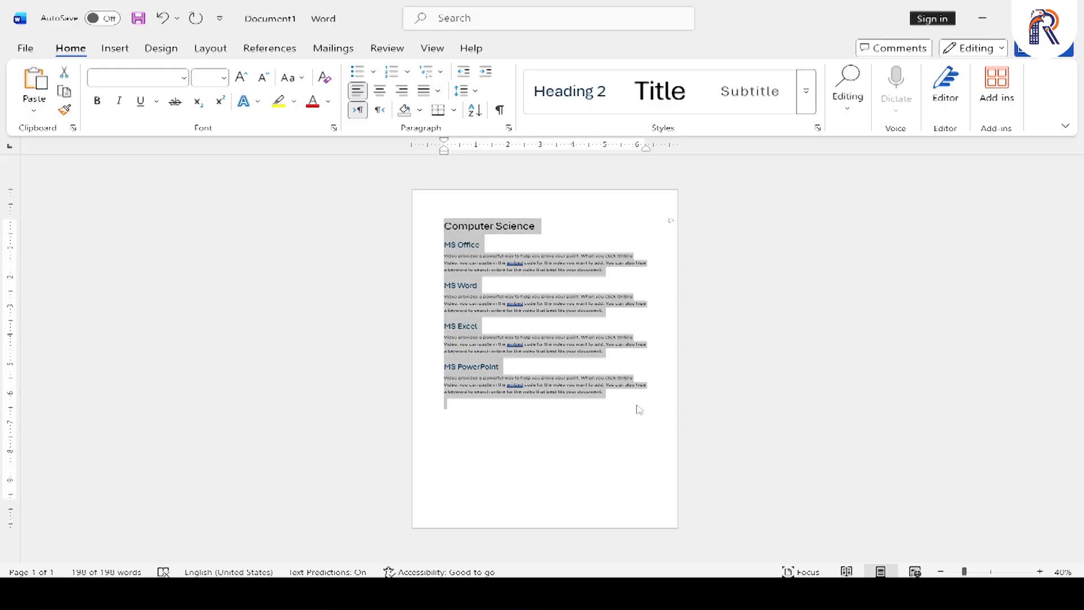
click(637, 406)
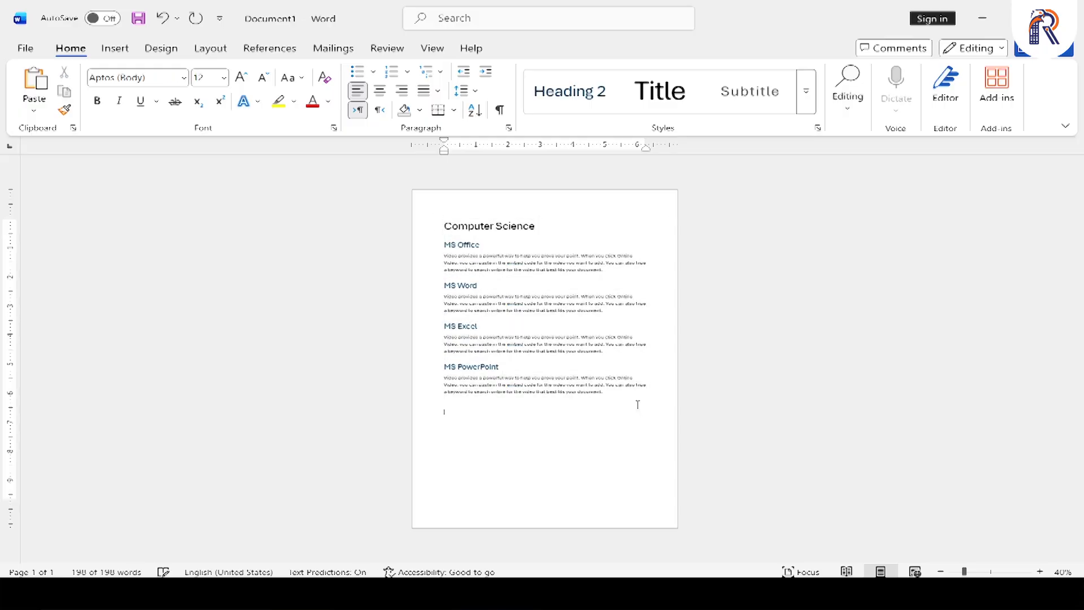
key(ctrl+v)
key(ctrl+v)
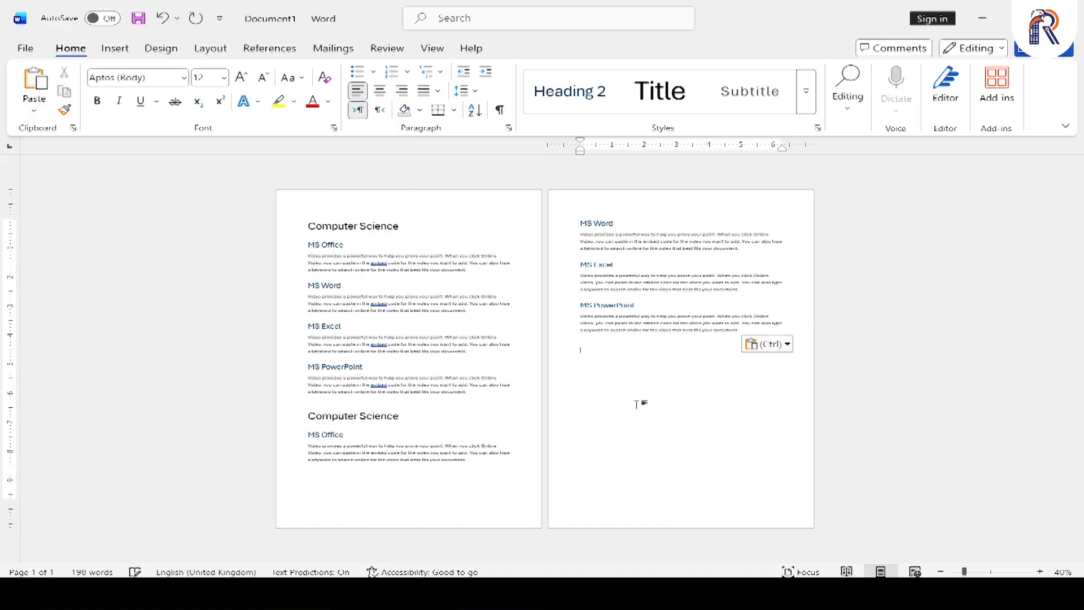
key(ctrl+v)
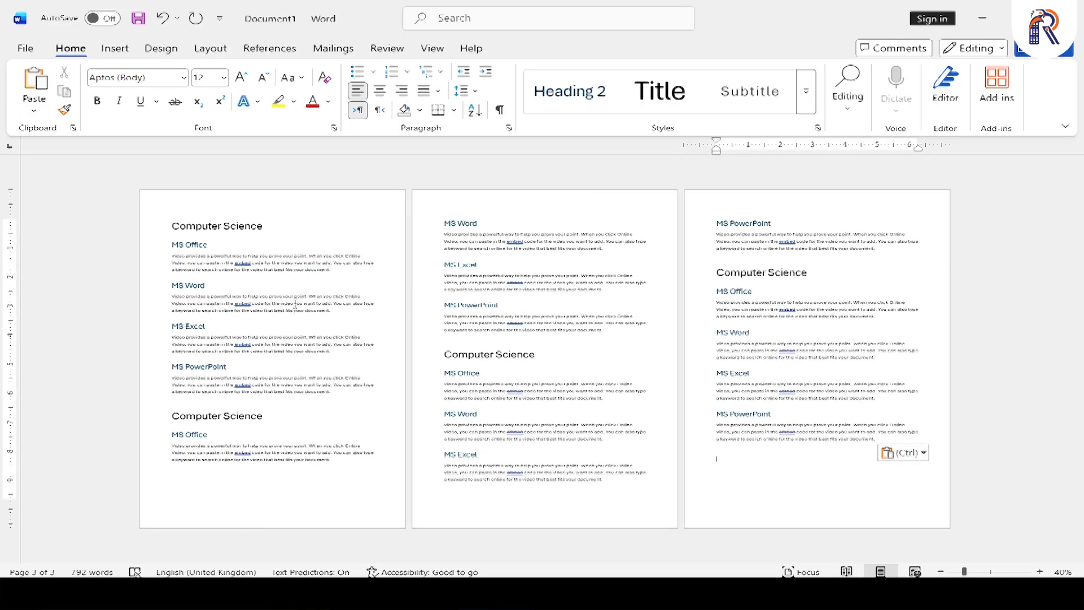
ctrl+scroll(182, 226, up, 5)
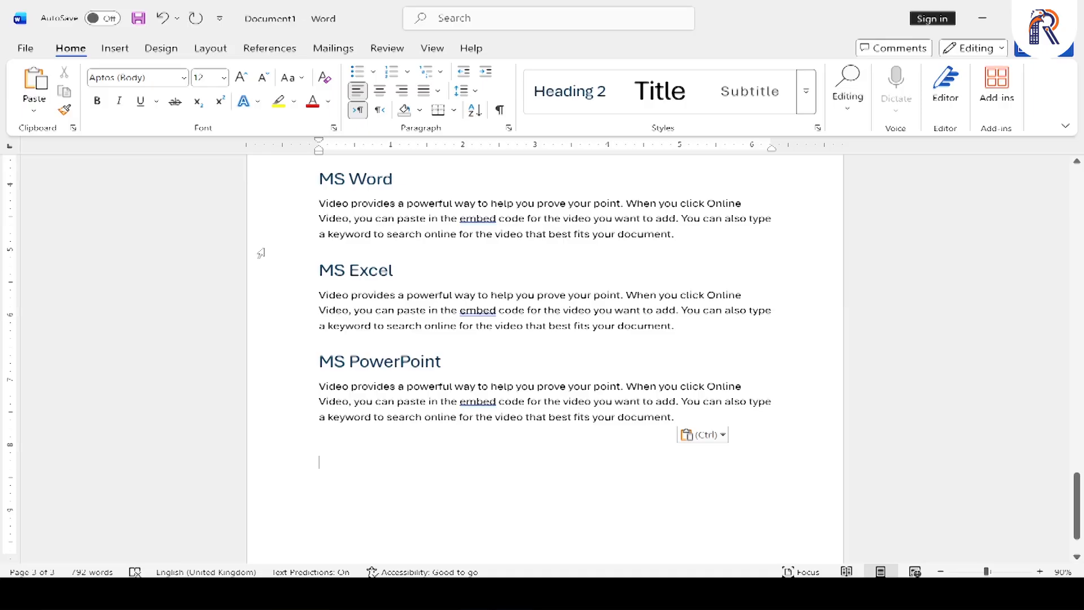
key(ctrl+Home)
ctrl+scroll(636, 309, up, 4)
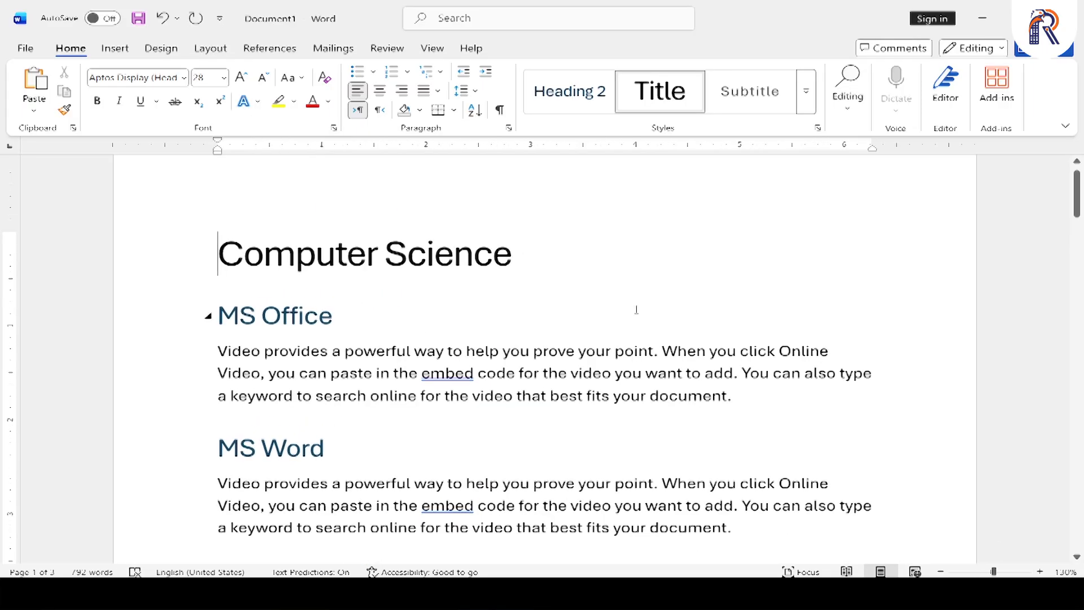
Apply the Berlin theme to the document and choose the built-in style set whose headings sit on solid coloured bands.
click(170, 53)
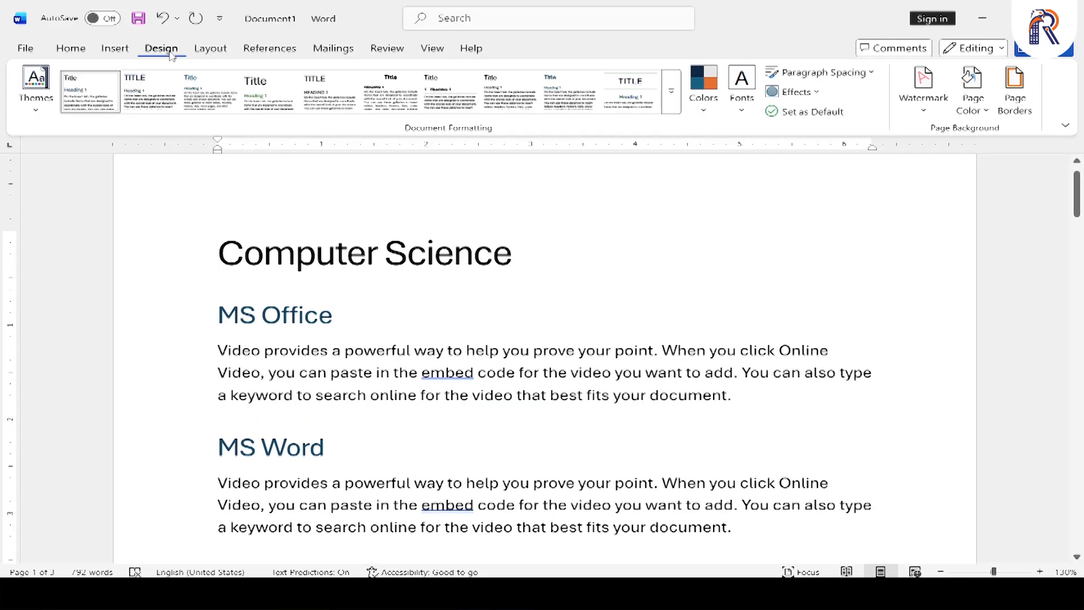
click(37, 107)
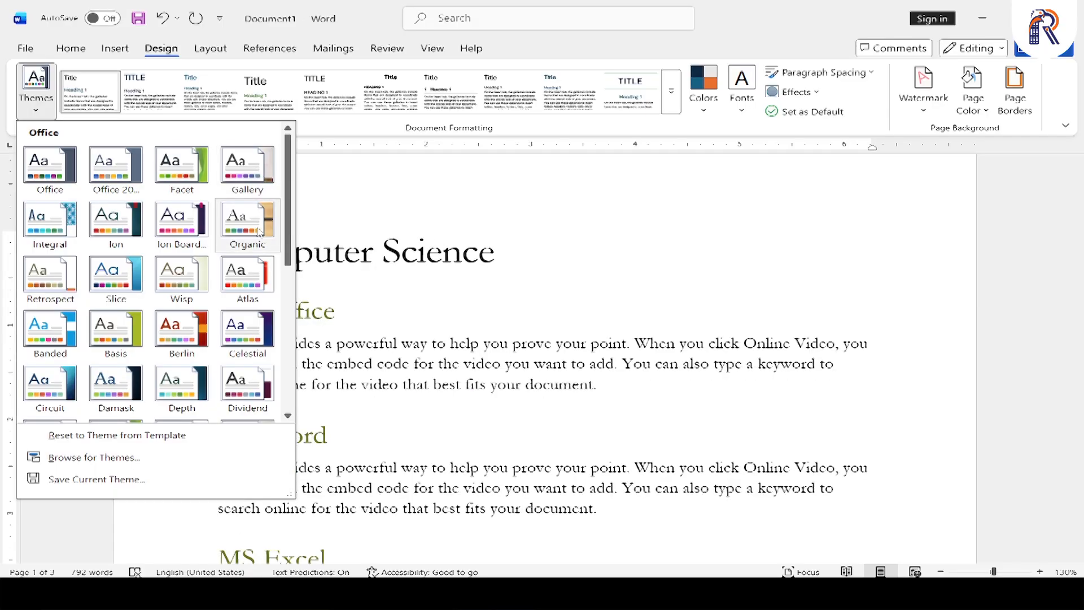
click(190, 333)
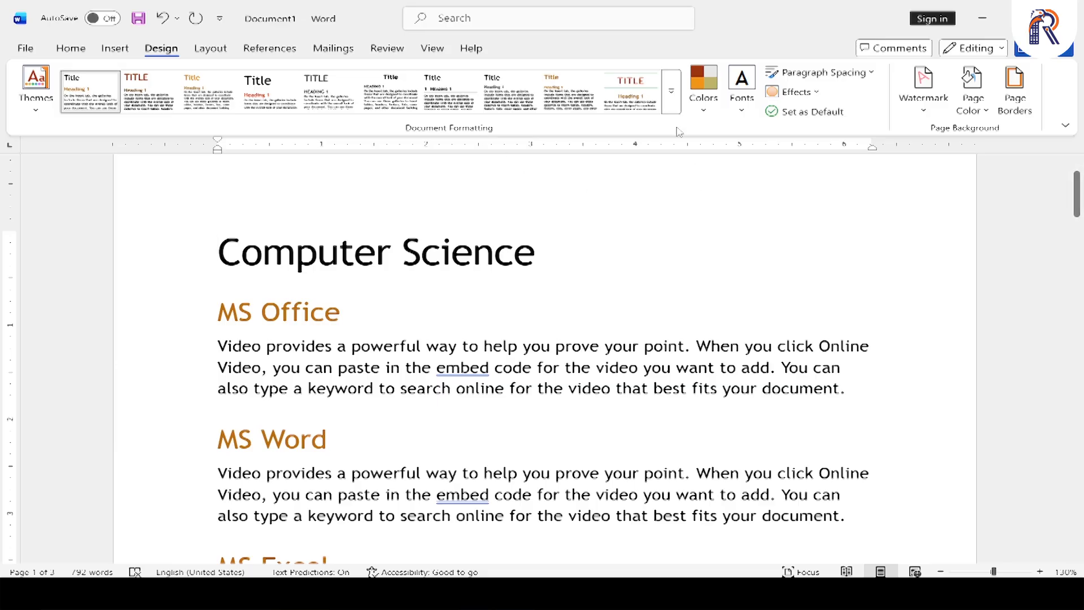
click(672, 93)
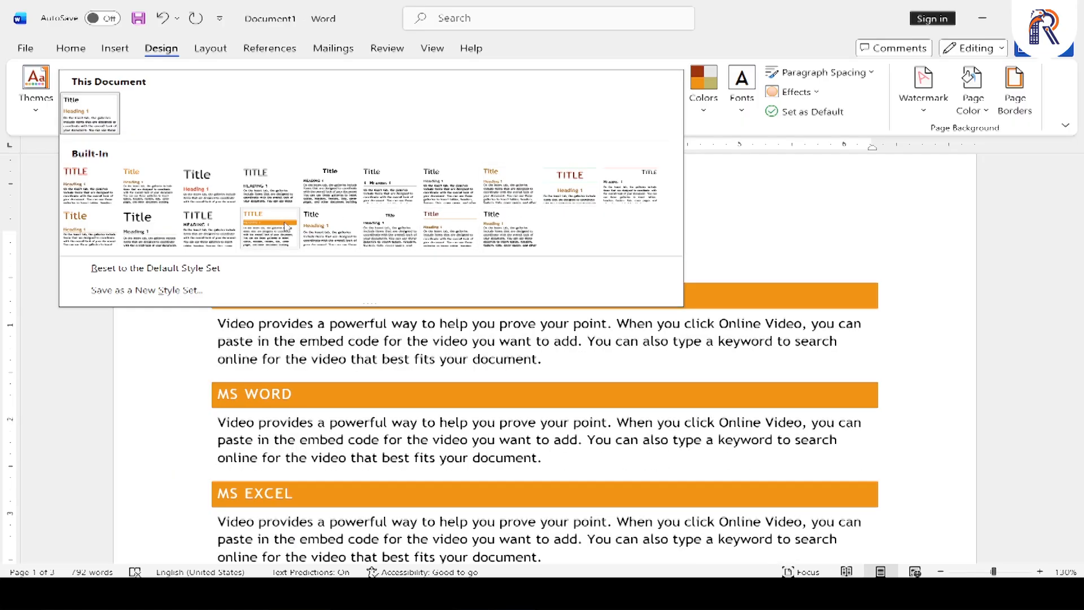
click(267, 227)
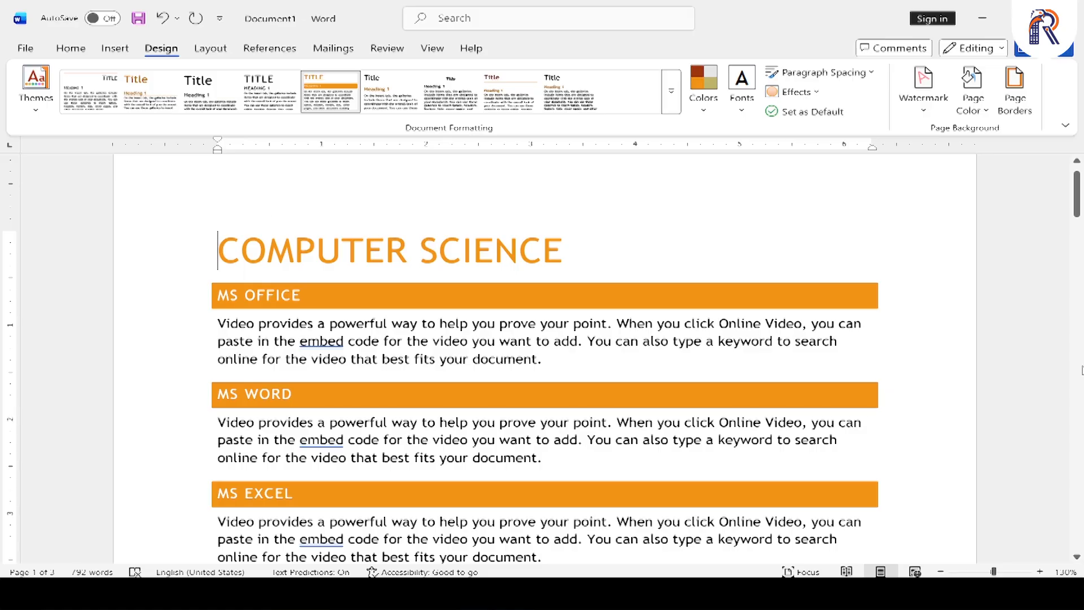
Compare the built-in style sets across all pages at 50% zoom, keeping the one with solid-band headings.
click(941, 572)
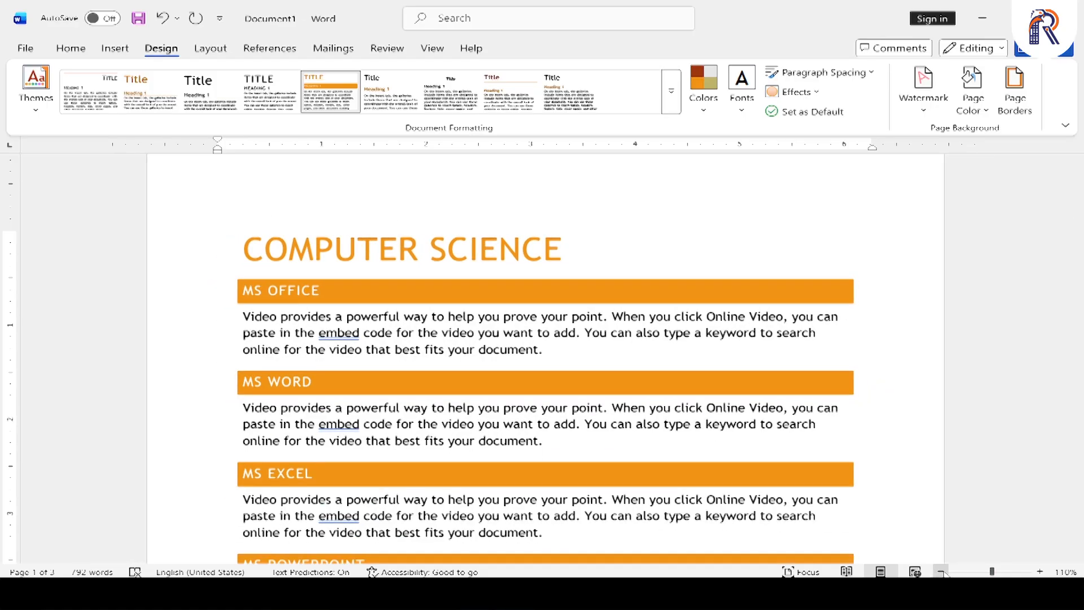
click(941, 571)
click(941, 572)
click(941, 572)
click(941, 571)
click(941, 572)
click(941, 572)
click(942, 572)
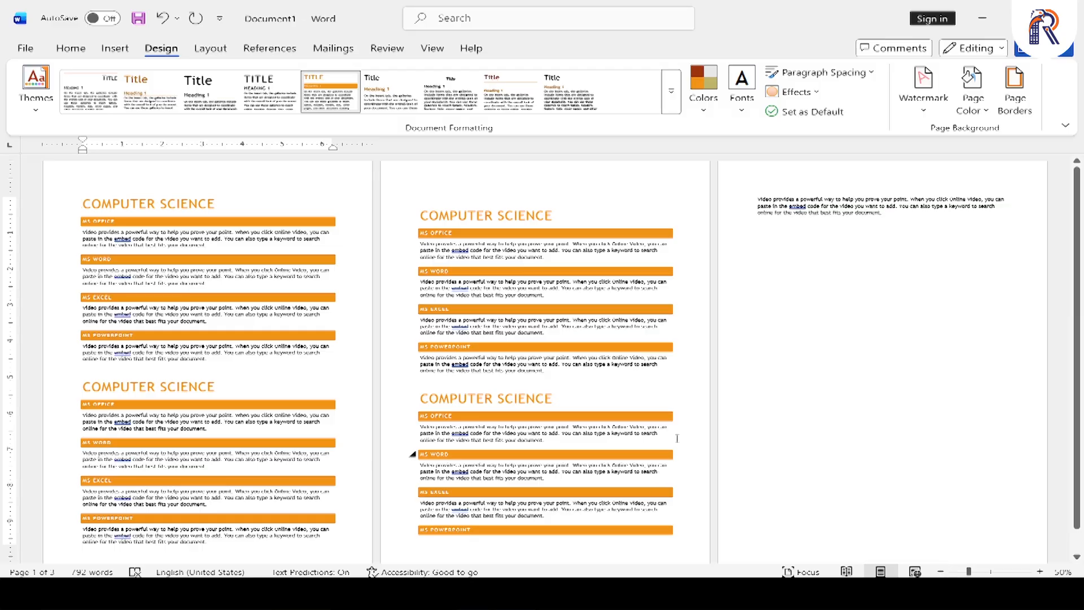
click(671, 92)
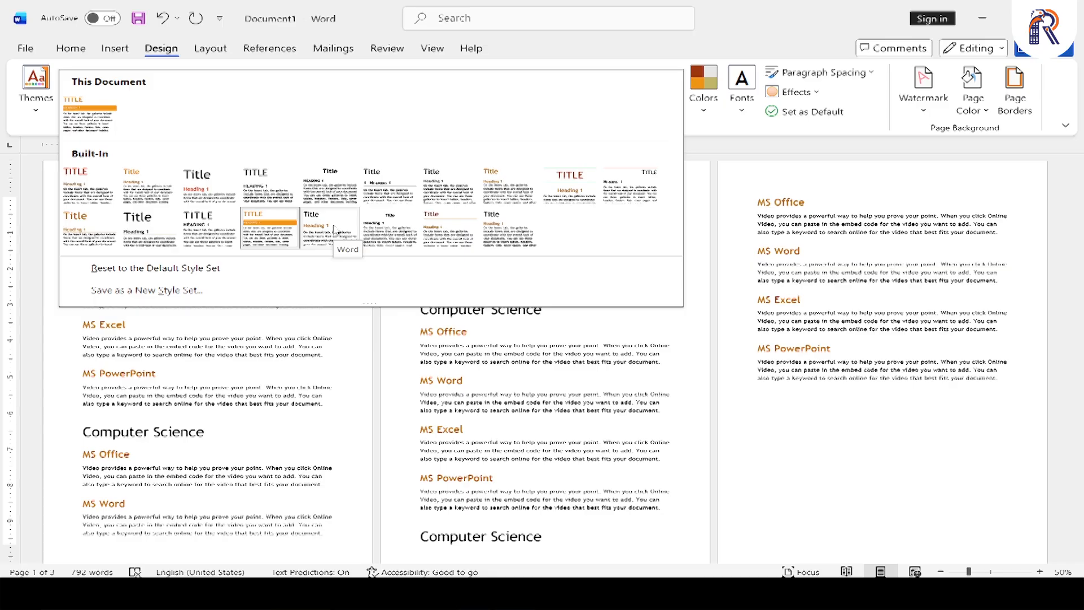
click(264, 225)
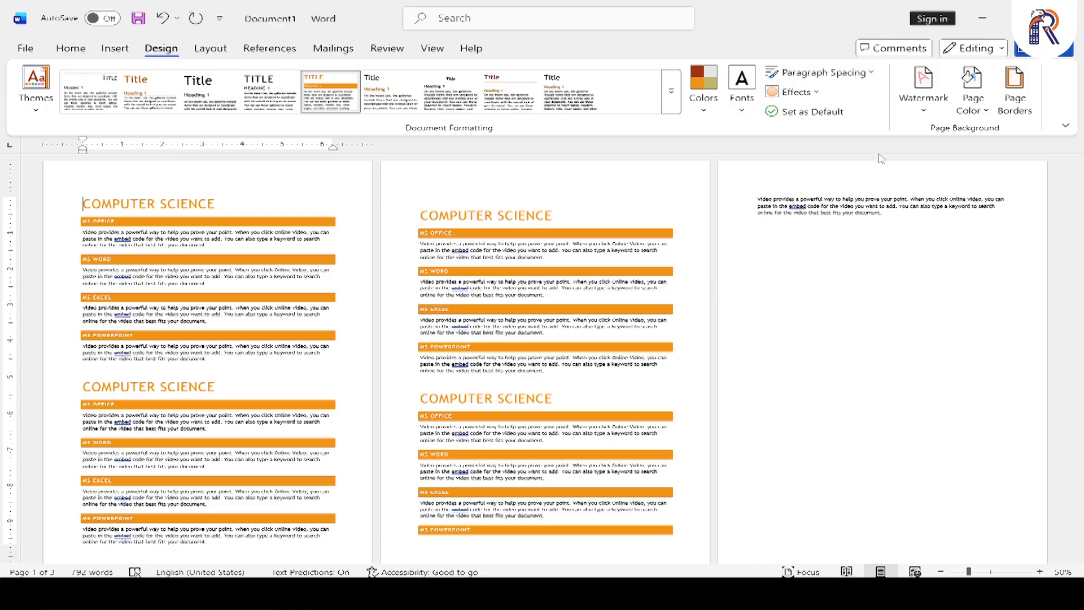
Change the document's theme colors to Blue Warm.
click(706, 111)
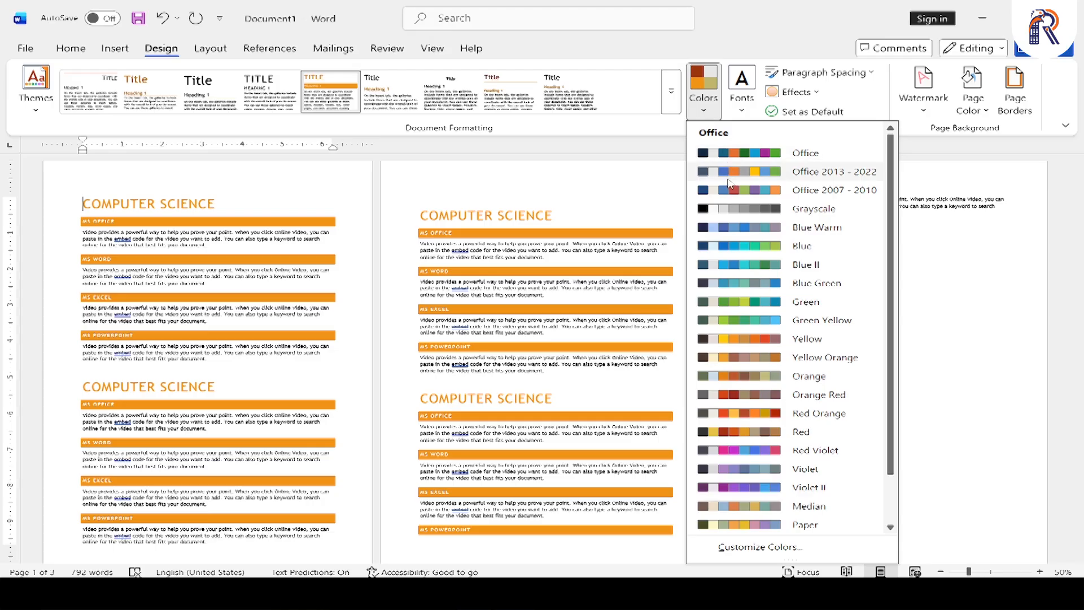
click(739, 228)
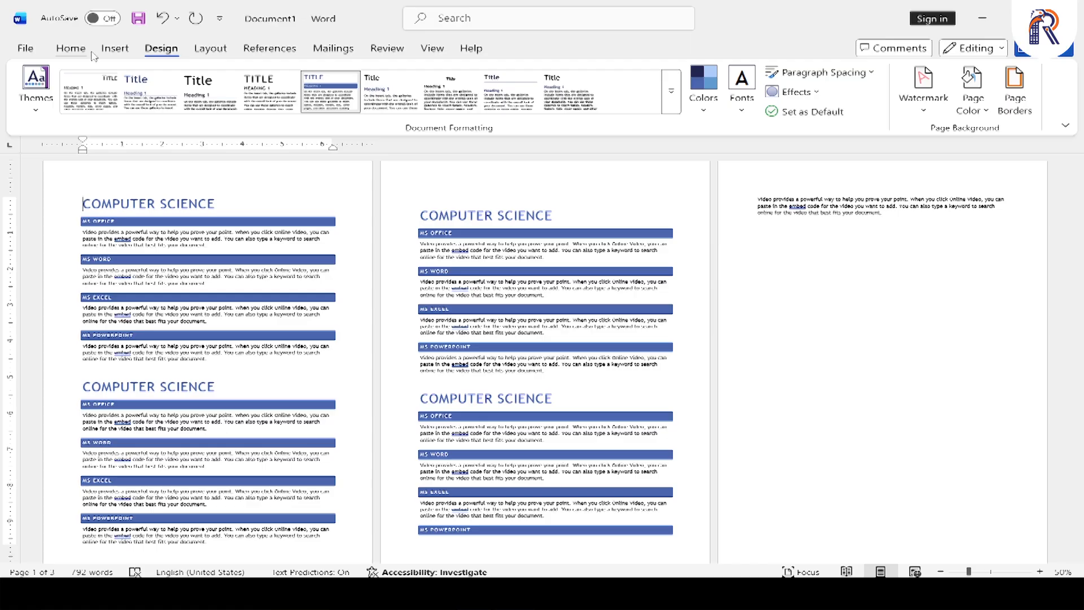
Insert a wide rectangle shape below the paragraph on the third page, spanning nearly the full text width.
click(109, 50)
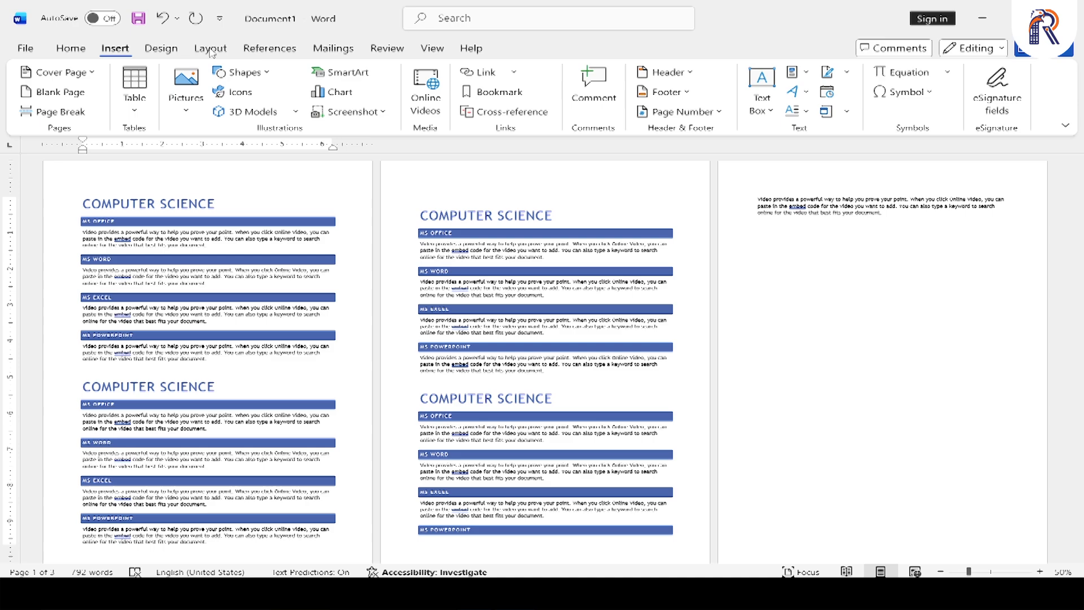
click(242, 72)
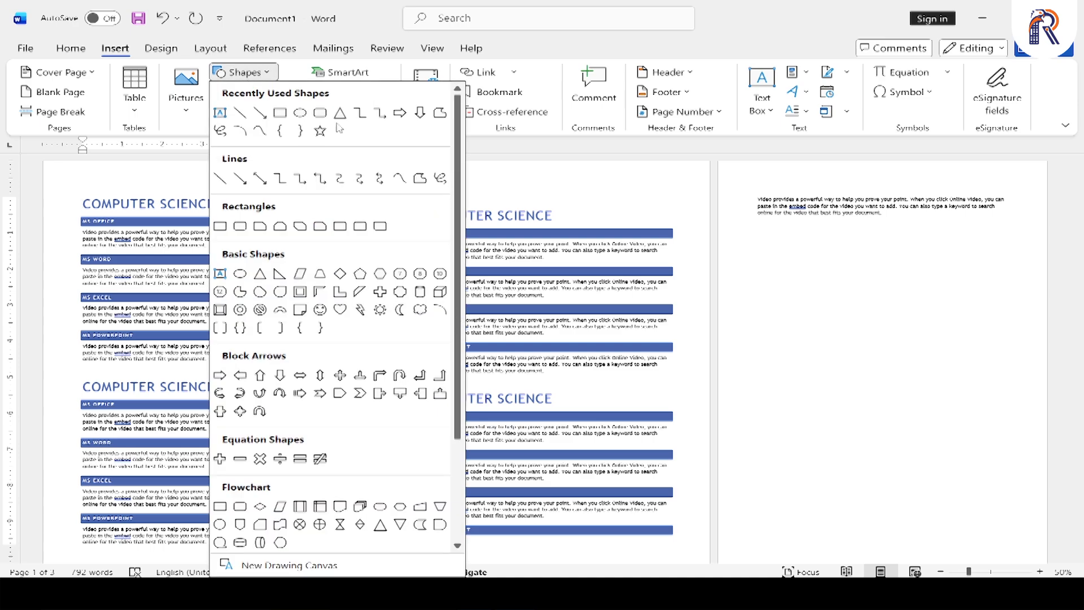
click(280, 114)
drag(762, 225, 993, 264)
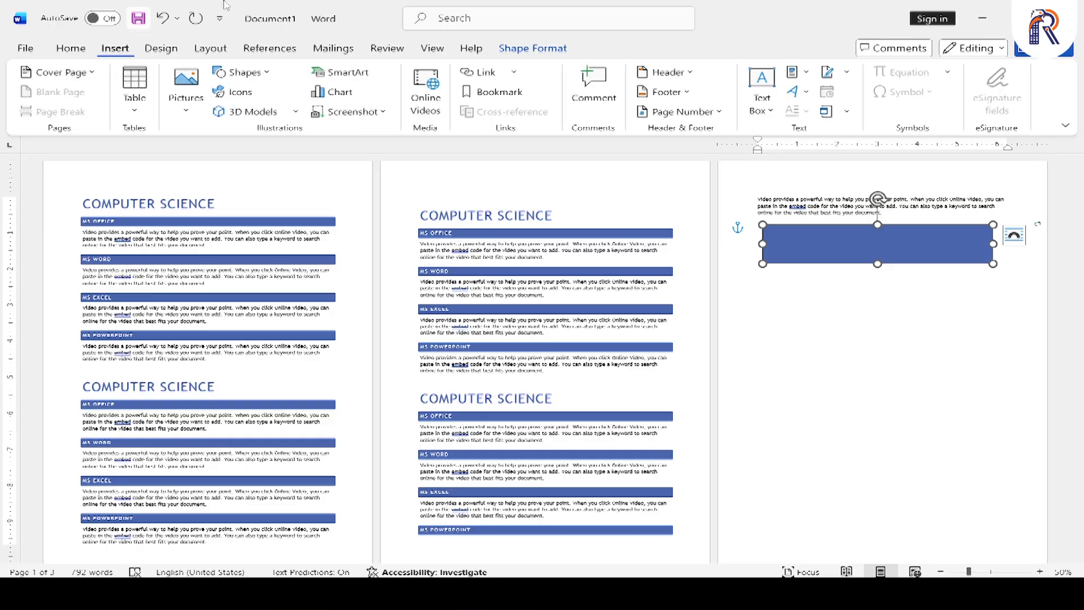
Insert a Basic Process SmartArt graphic below the rectangle on the third page, and deselect it.
click(341, 78)
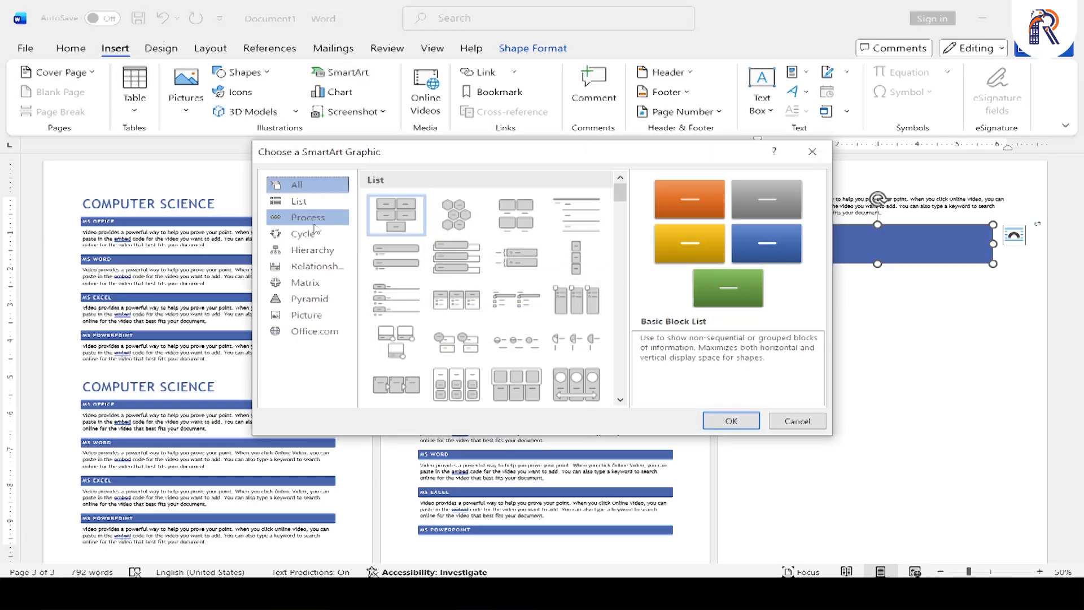
click(308, 219)
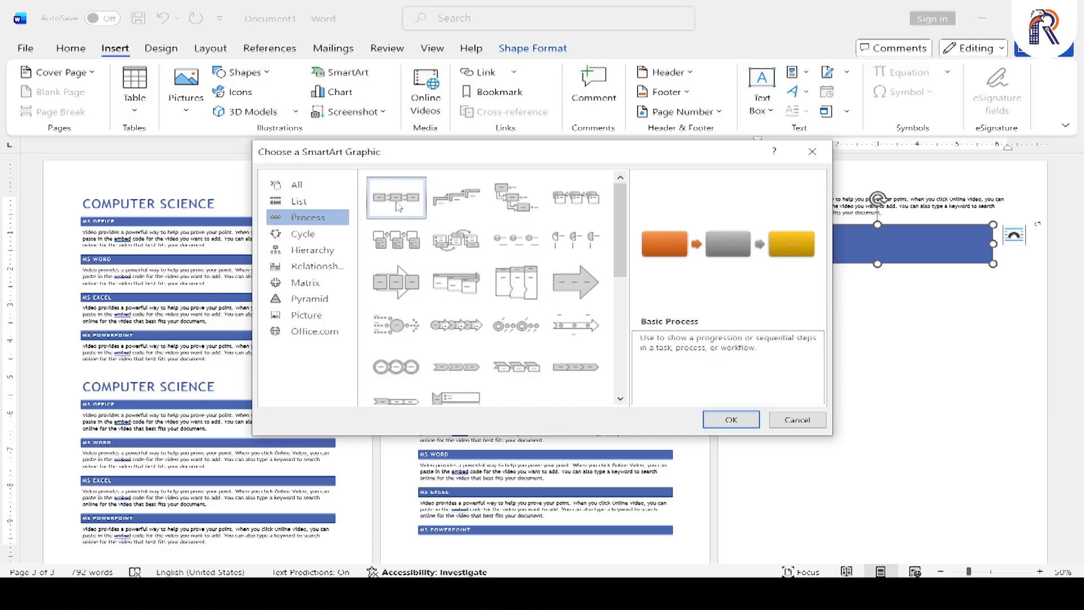
click(731, 419)
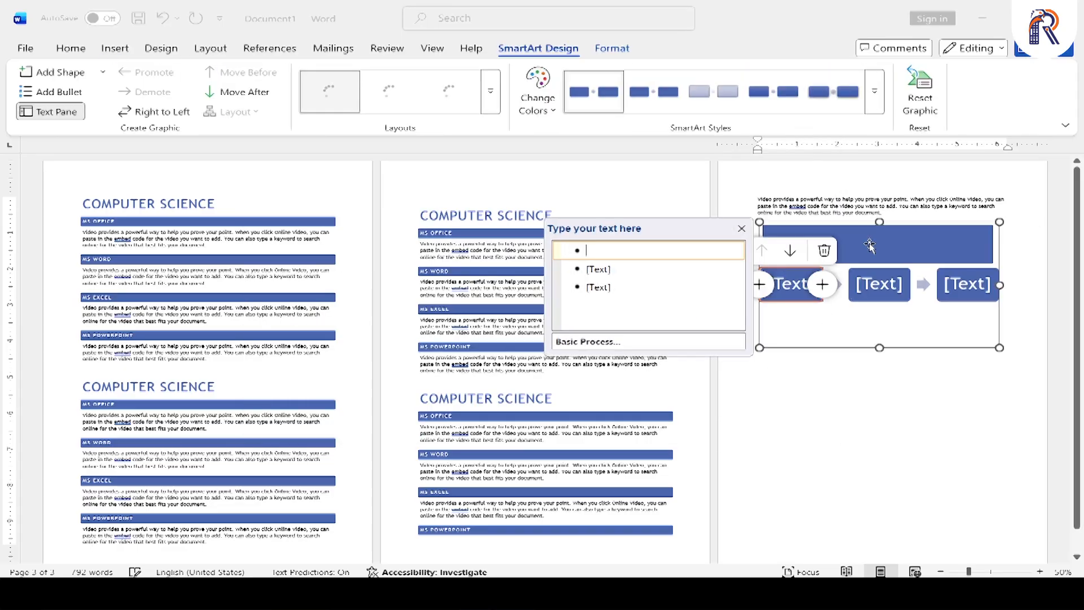
click(876, 408)
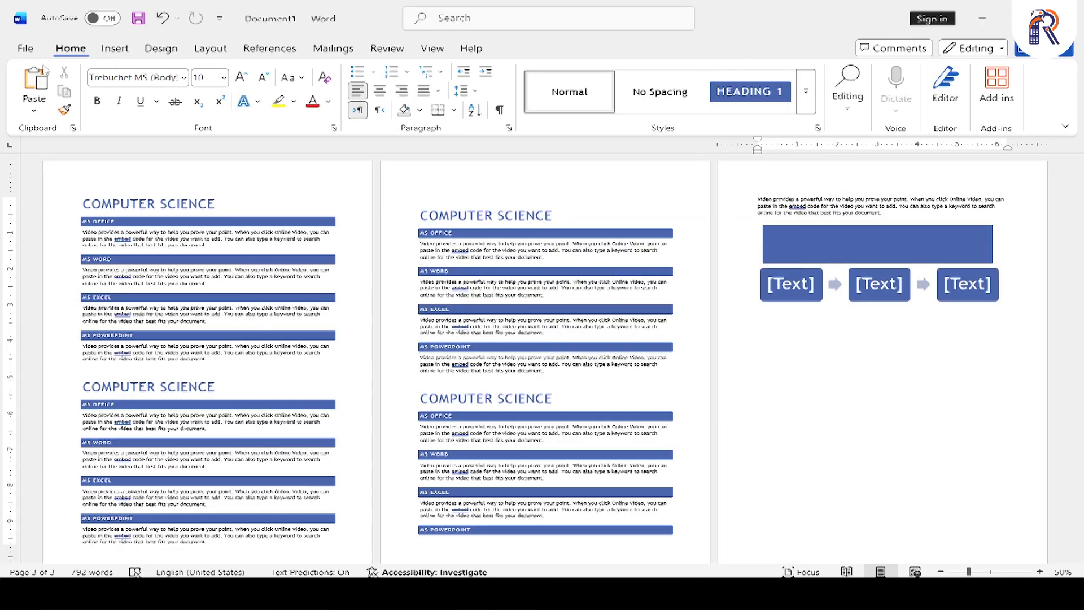
Insert a clustered column chart with the default sample data below the SmartArt graphic and close its data sheet.
click(114, 49)
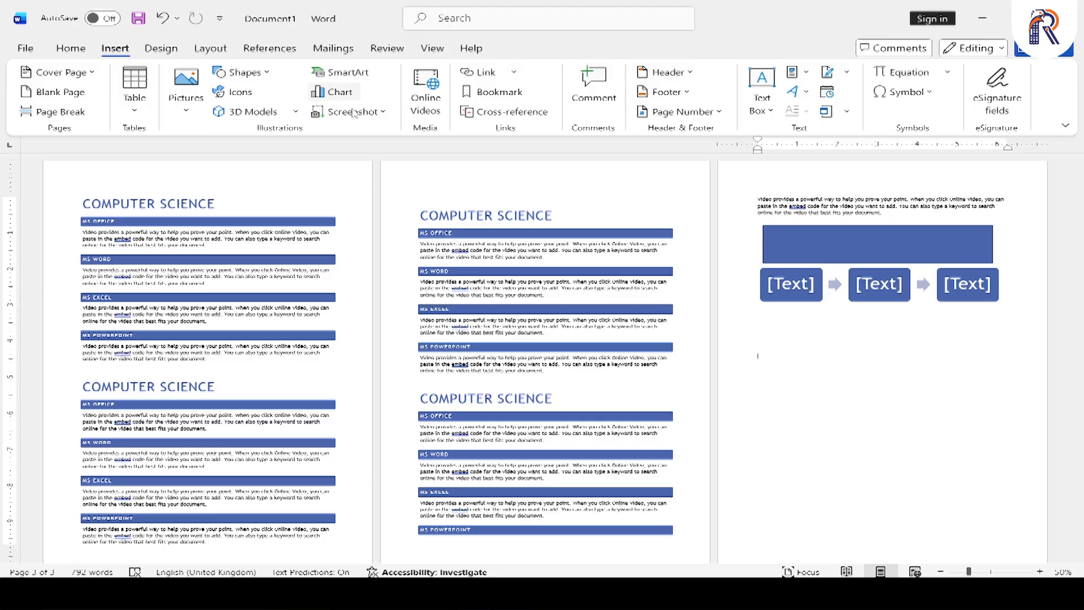
click(337, 90)
click(707, 500)
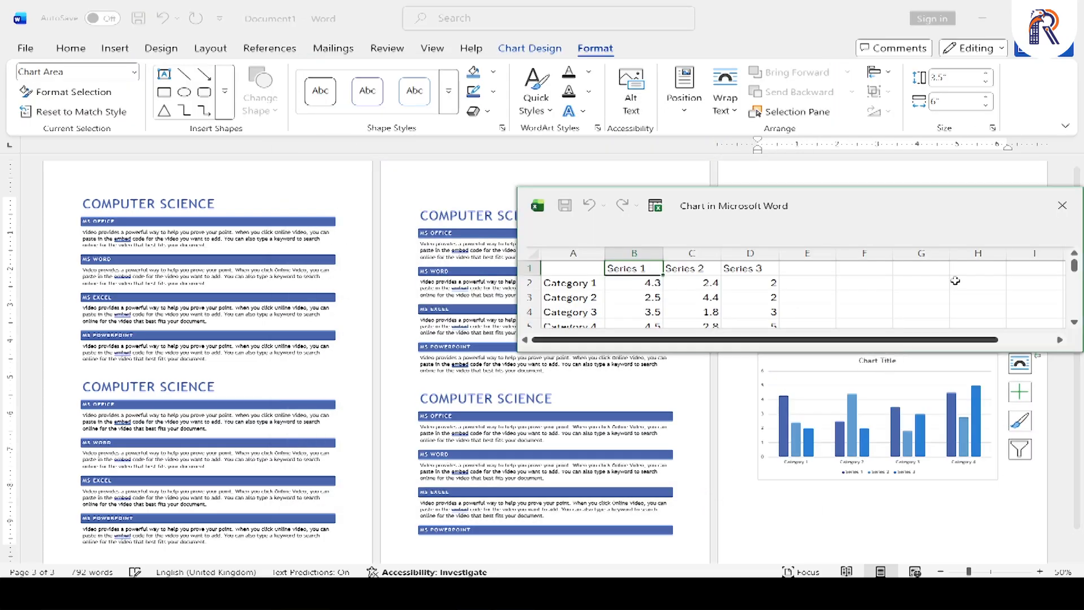
click(1068, 207)
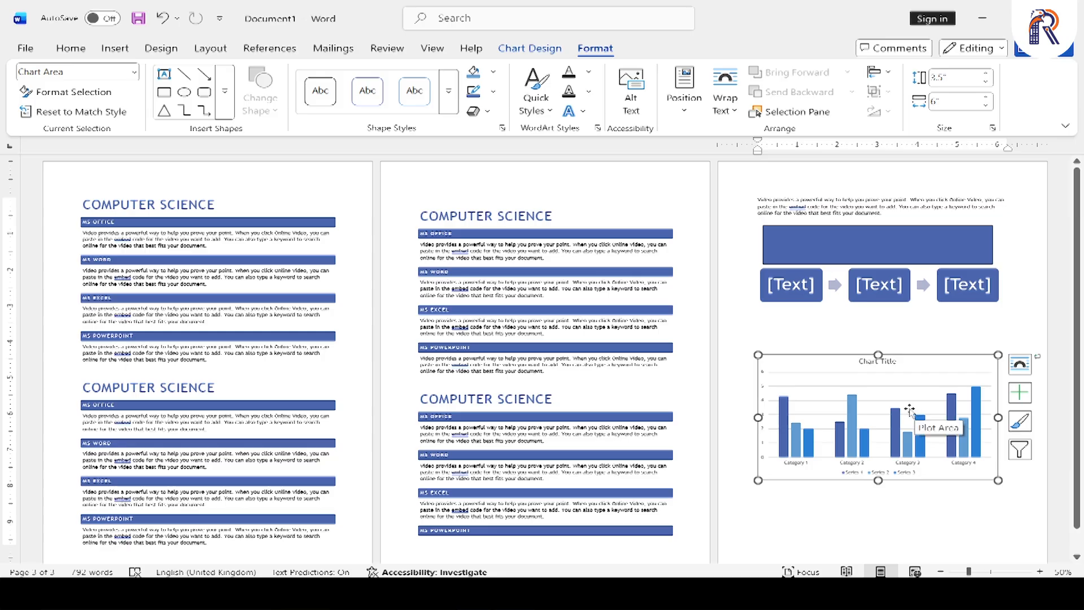
Look over the available font colors, and set the document's theme colors to Red.
click(70, 49)
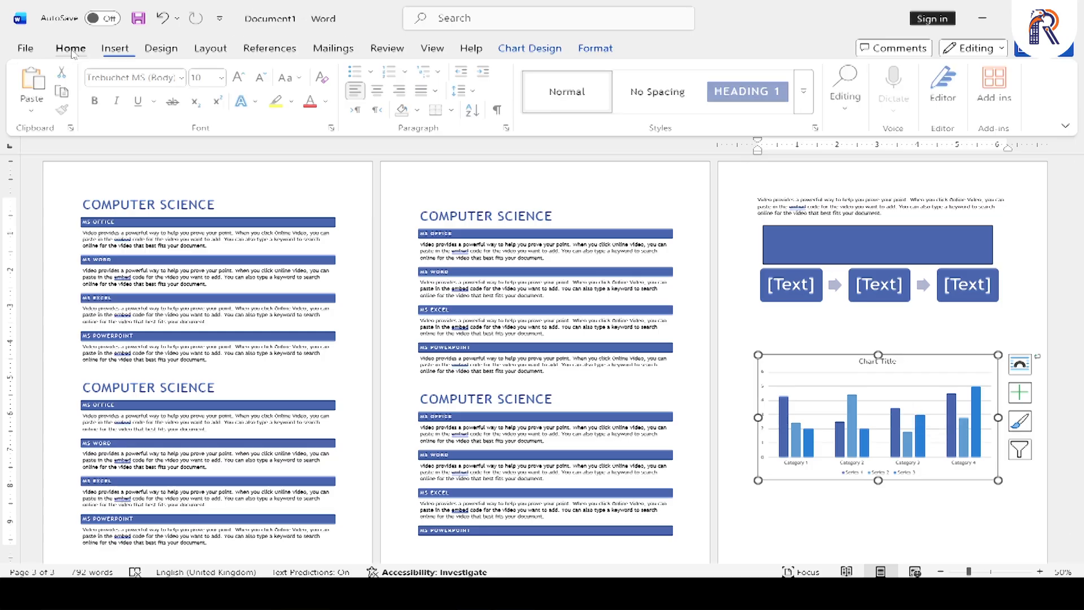
click(325, 102)
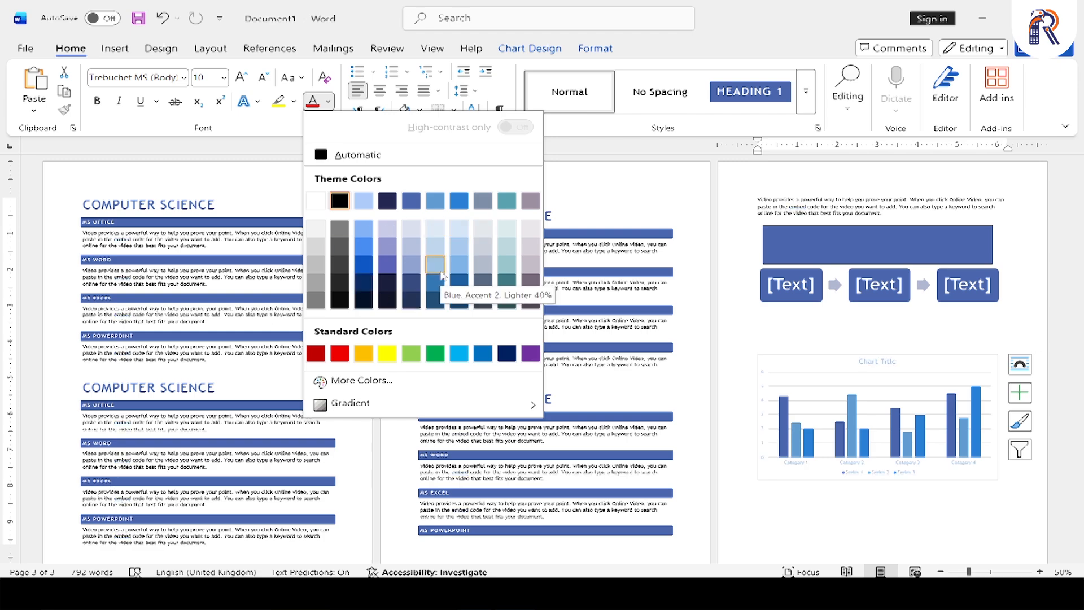
click(161, 48)
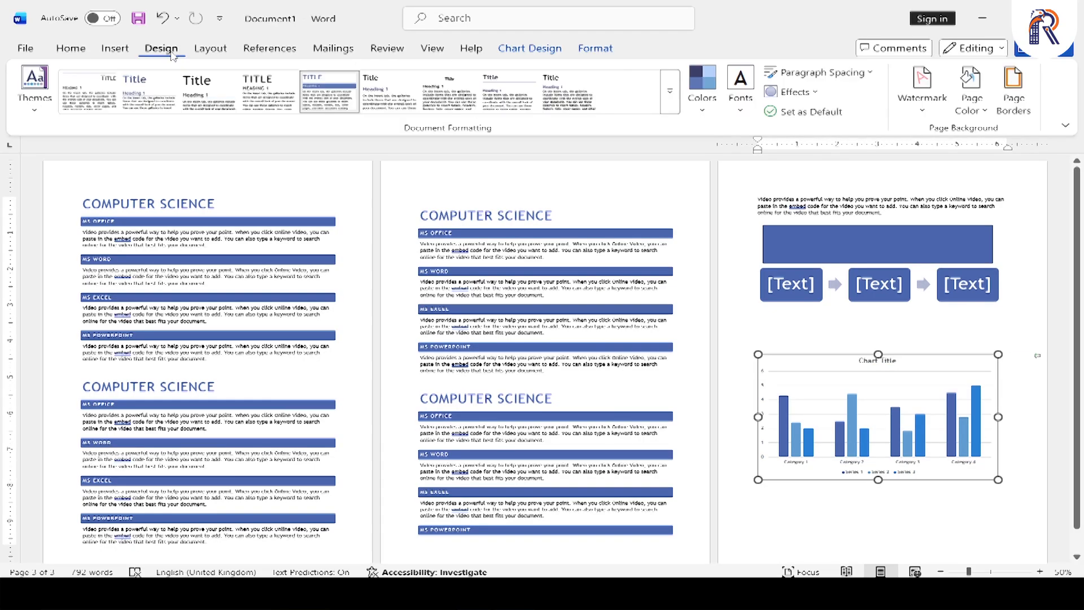
click(703, 93)
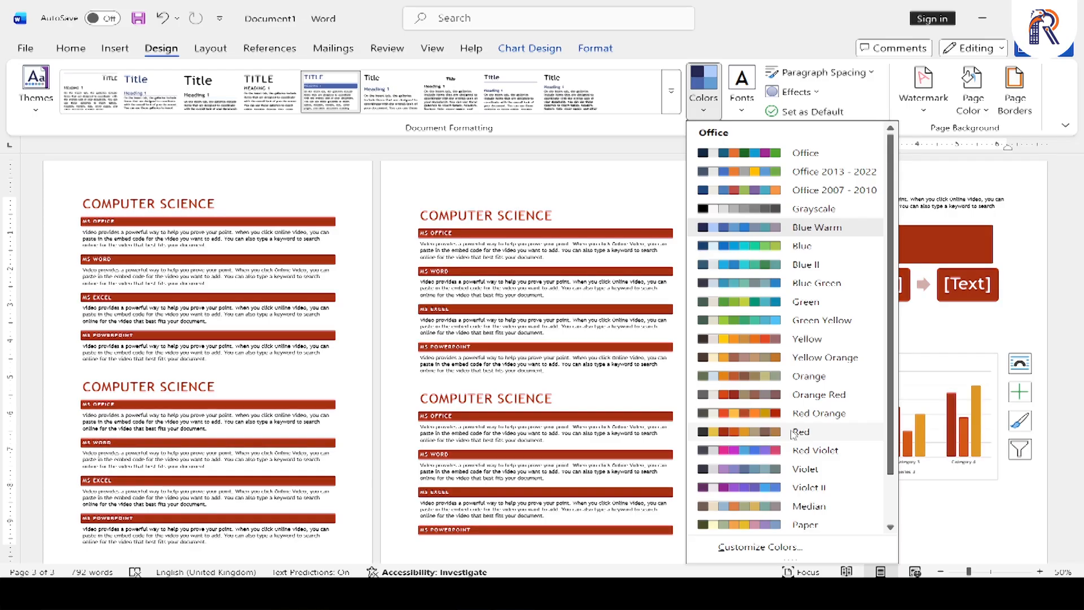
click(795, 432)
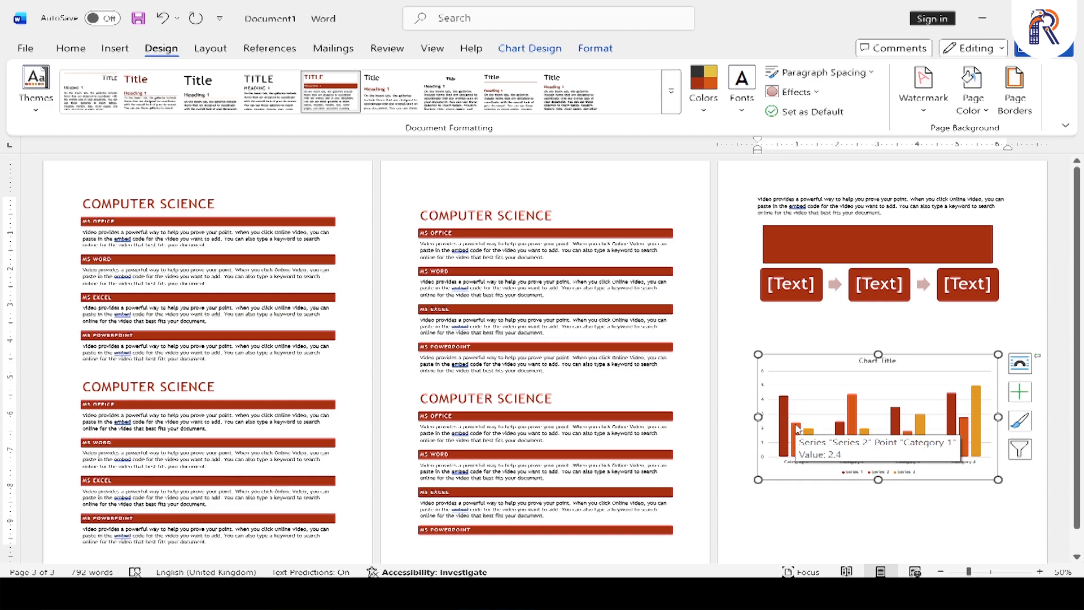
Review the font color palette under the Red scheme and the list of theme color sets, leaving both as they are.
click(70, 47)
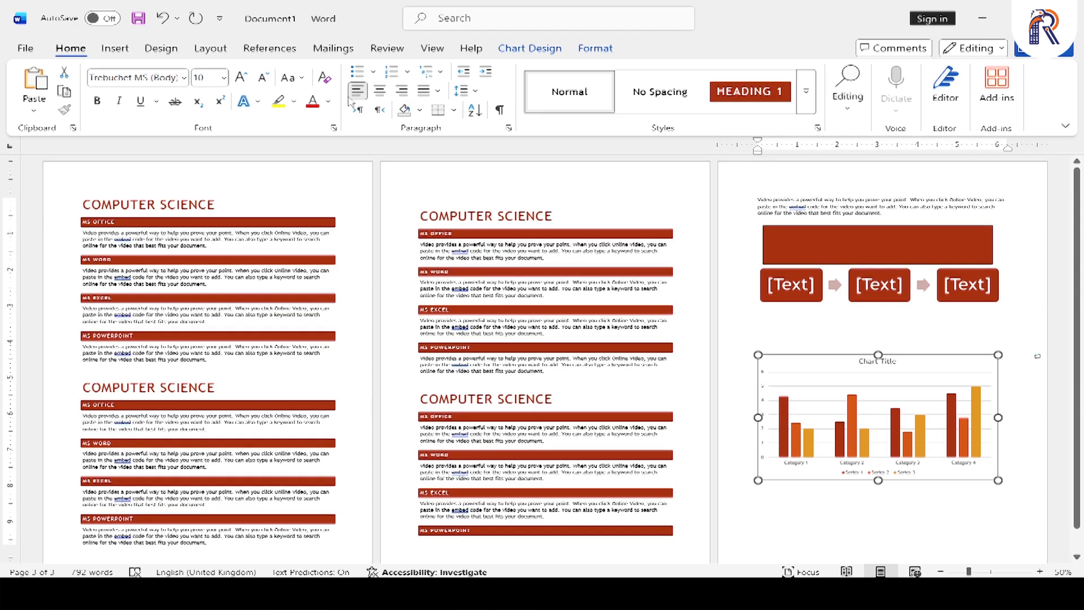
click(327, 102)
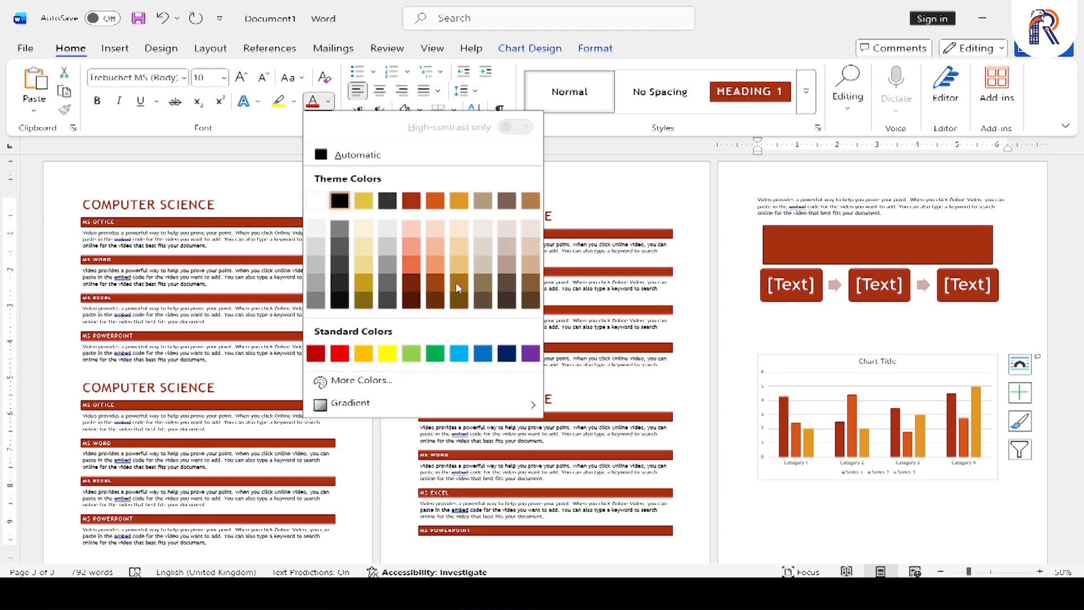
key(Escape)
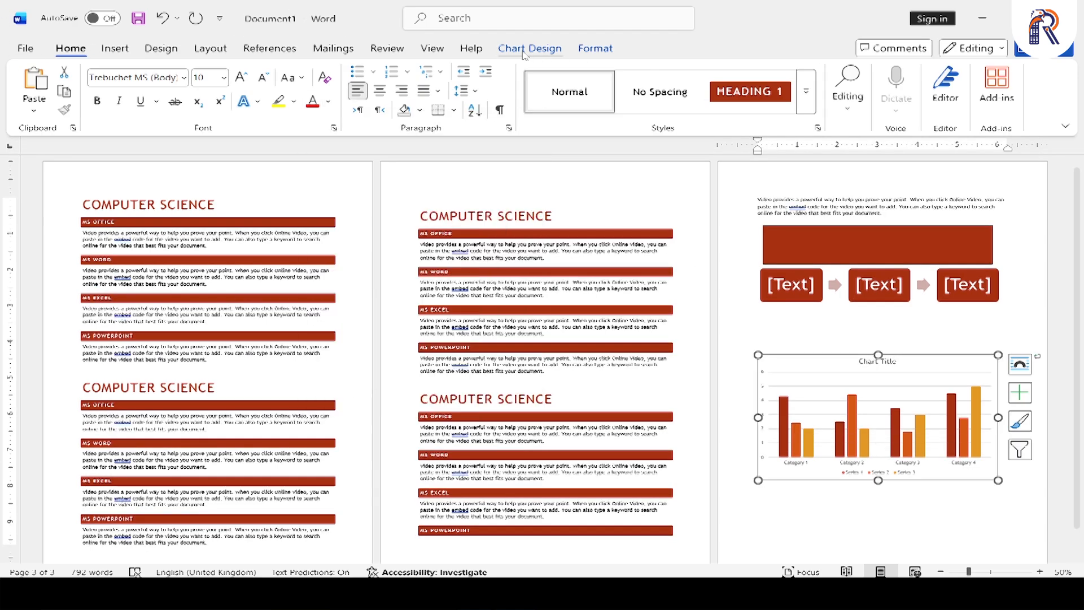
click(115, 48)
click(161, 48)
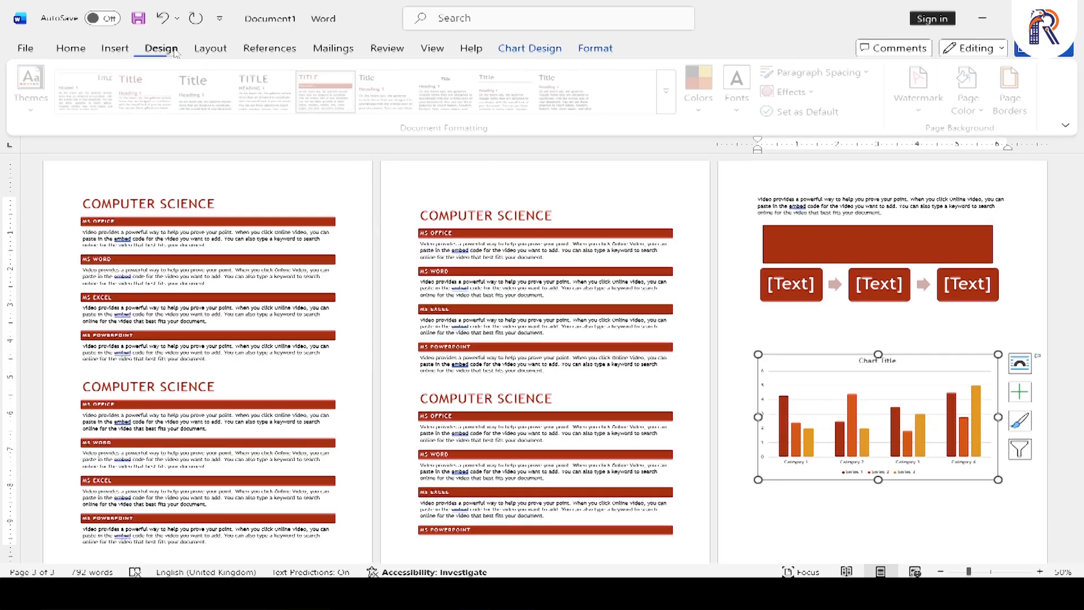
click(702, 101)
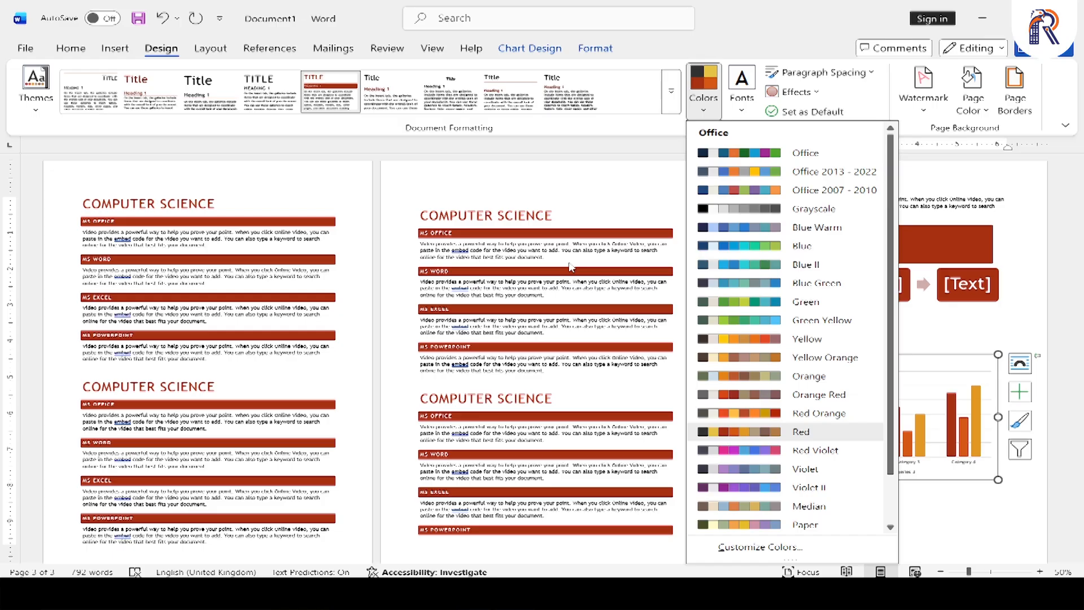
click(500, 219)
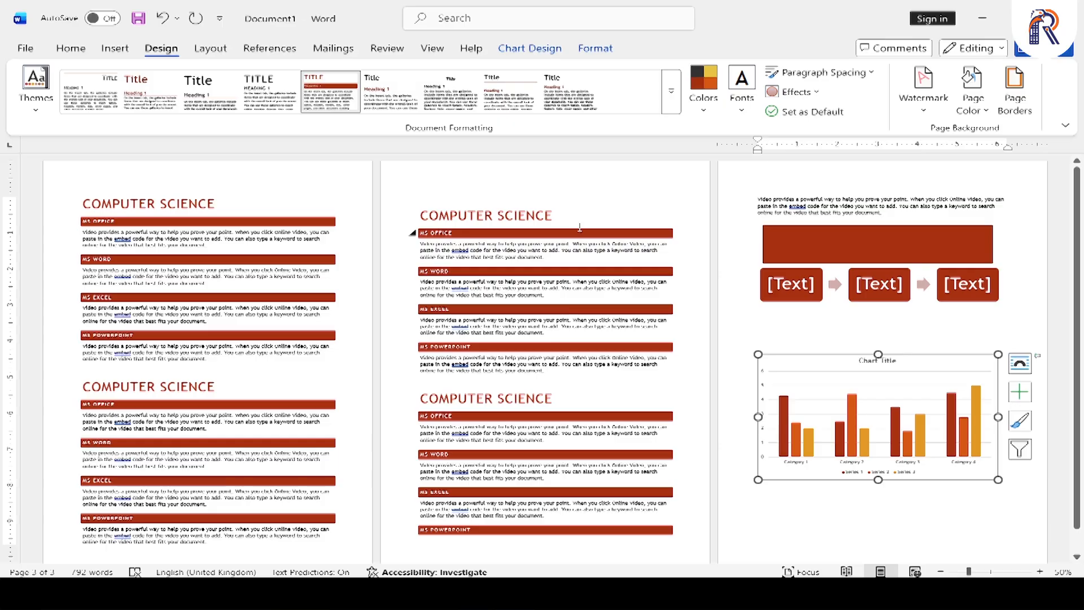
Set the font of the entire document to ADLaM Display and clear the selection.
key(ctrl+a)
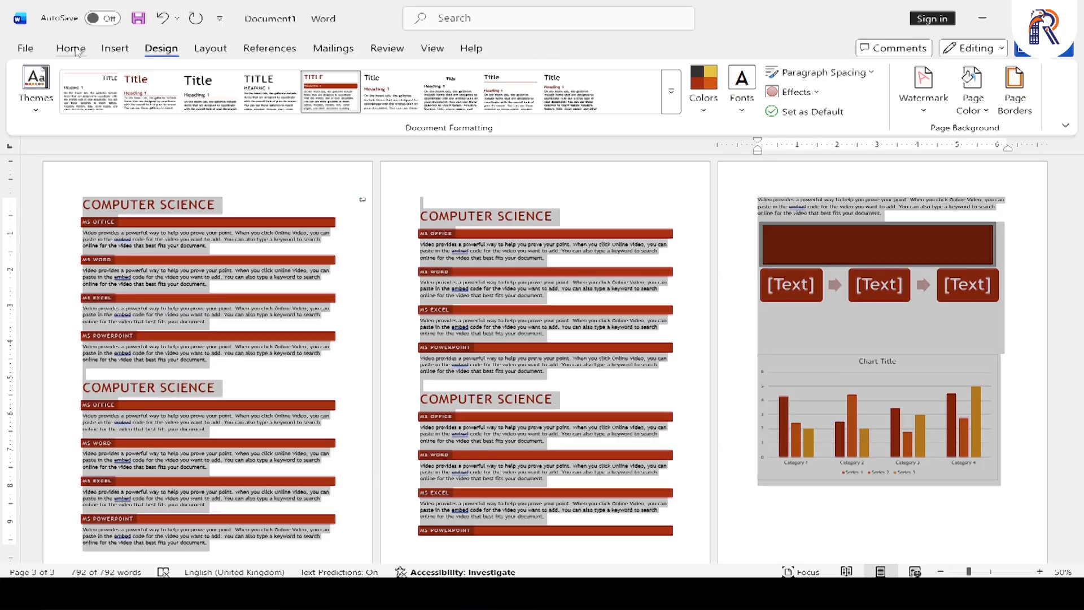
click(71, 48)
click(184, 78)
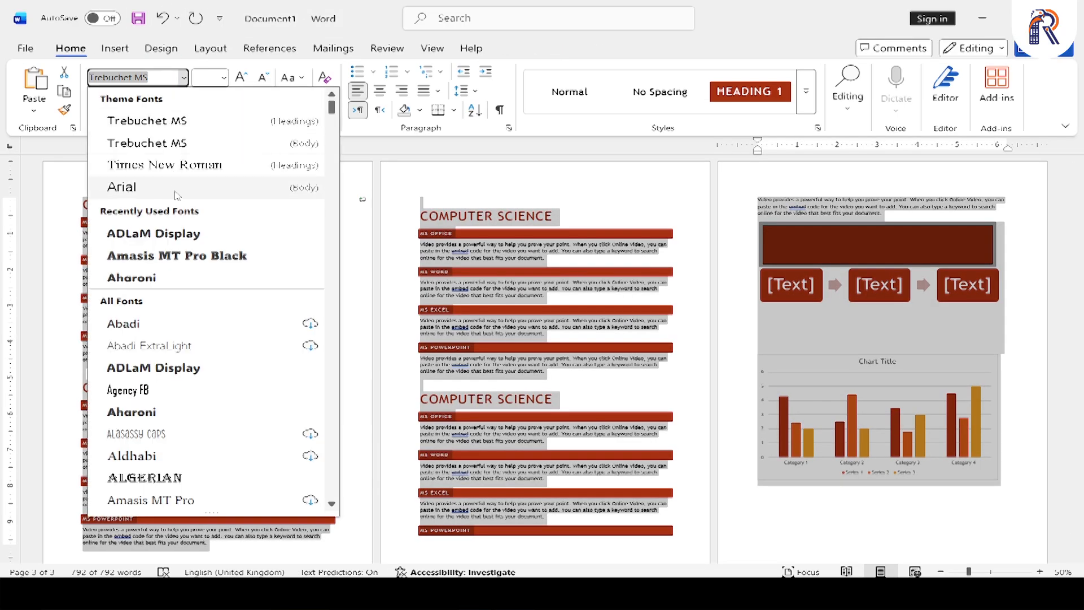
click(183, 234)
click(480, 241)
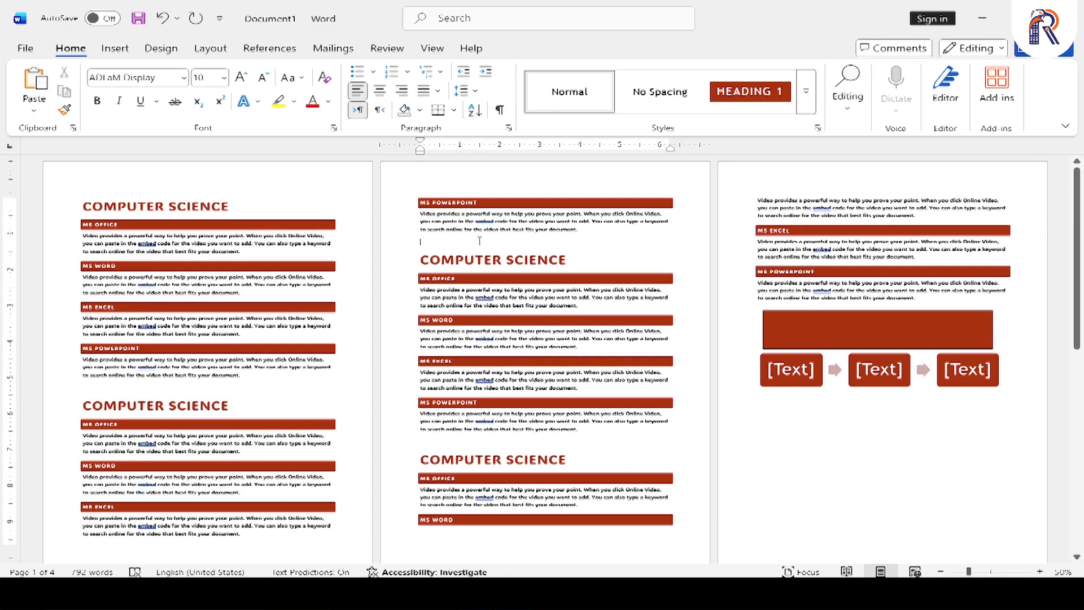
Check the font of the page text against that of the SmartArt, and undo the whole-document change to ADLaM Display.
drag(458, 221, 535, 276)
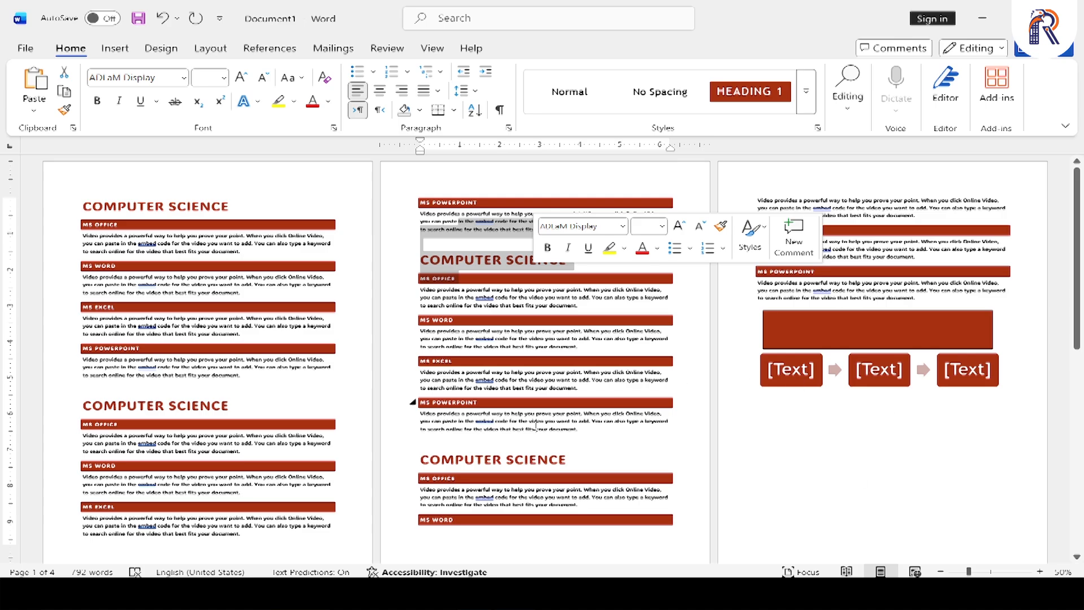
click(795, 372)
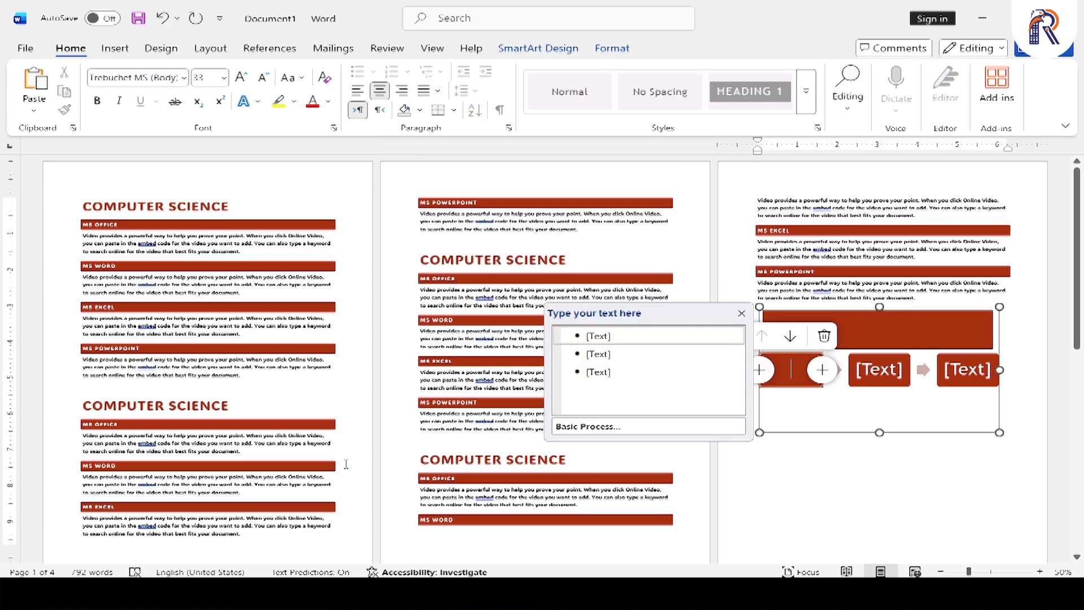
scroll(382, 438, down, 5)
scroll(508, 316, up, 5)
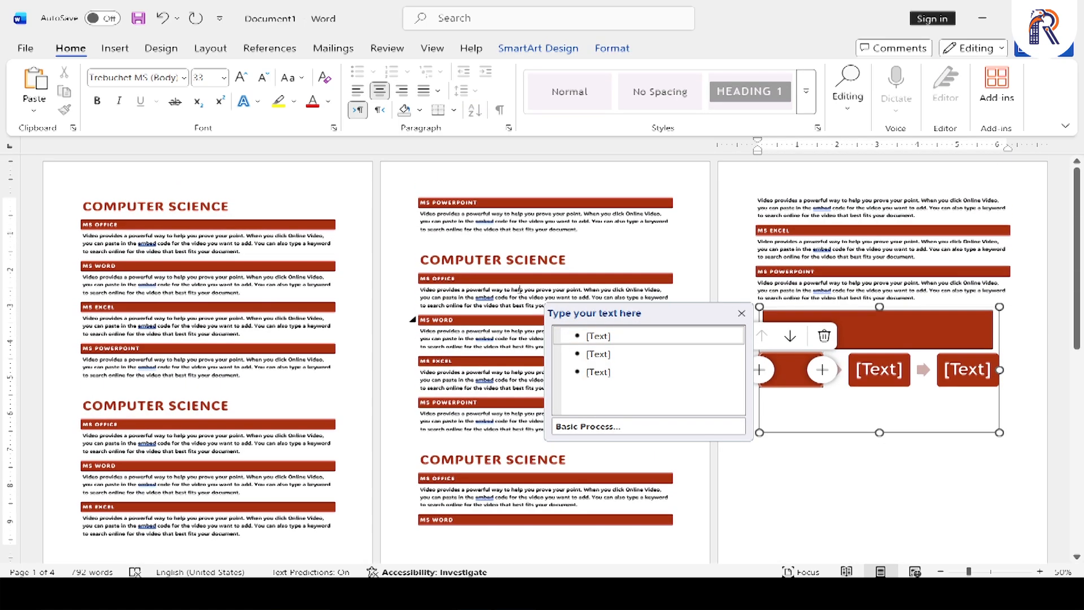
click(520, 289)
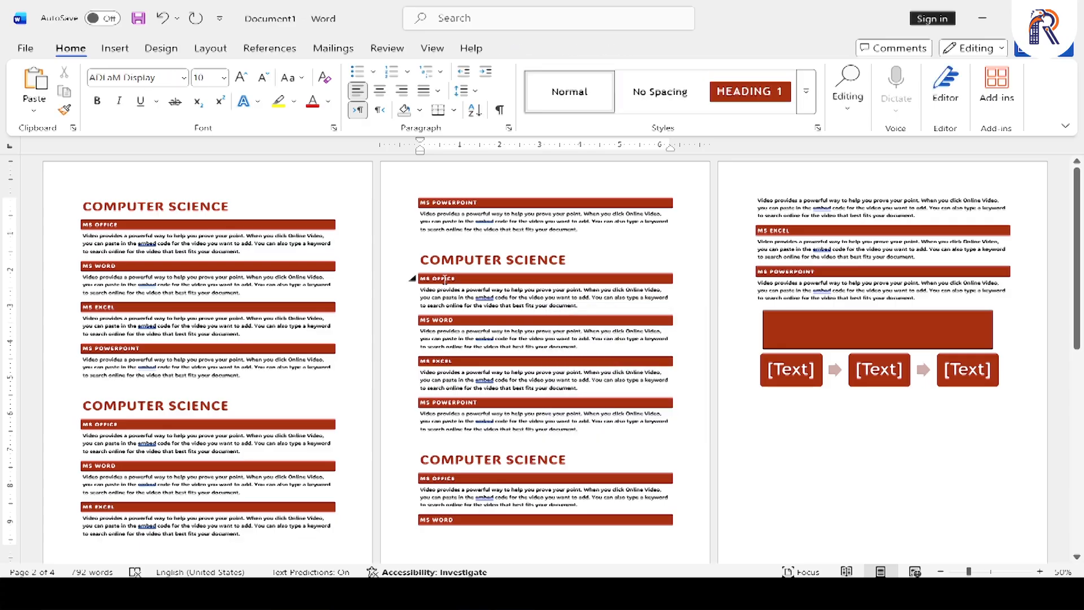
key(ctrl+z)
key(ctrl+z)
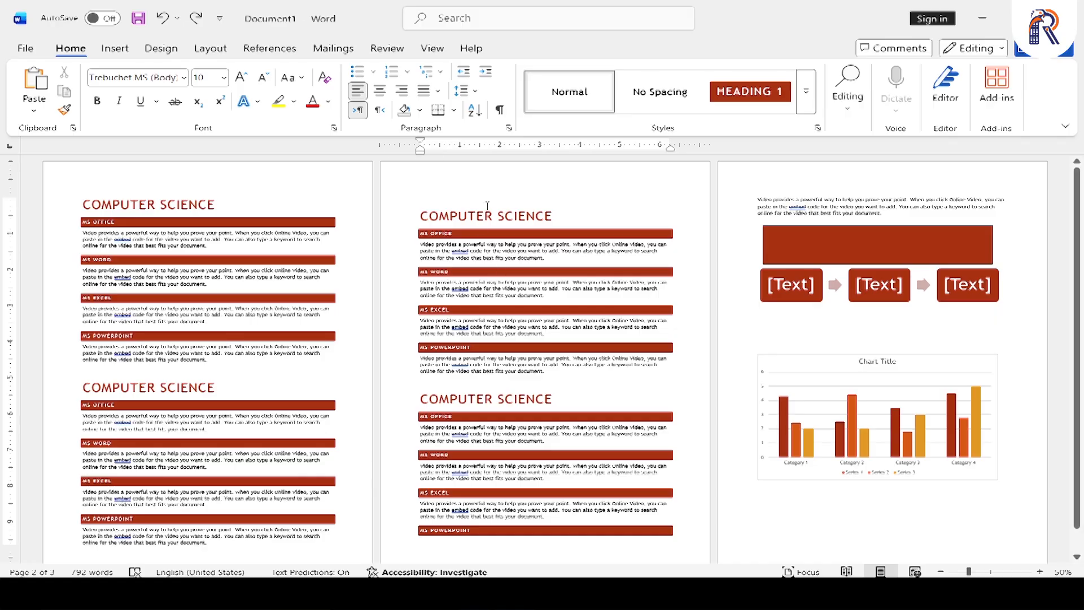
Set the document's theme fonts to Corbel, and preview the built-in paragraph spacing options without applying any.
click(160, 52)
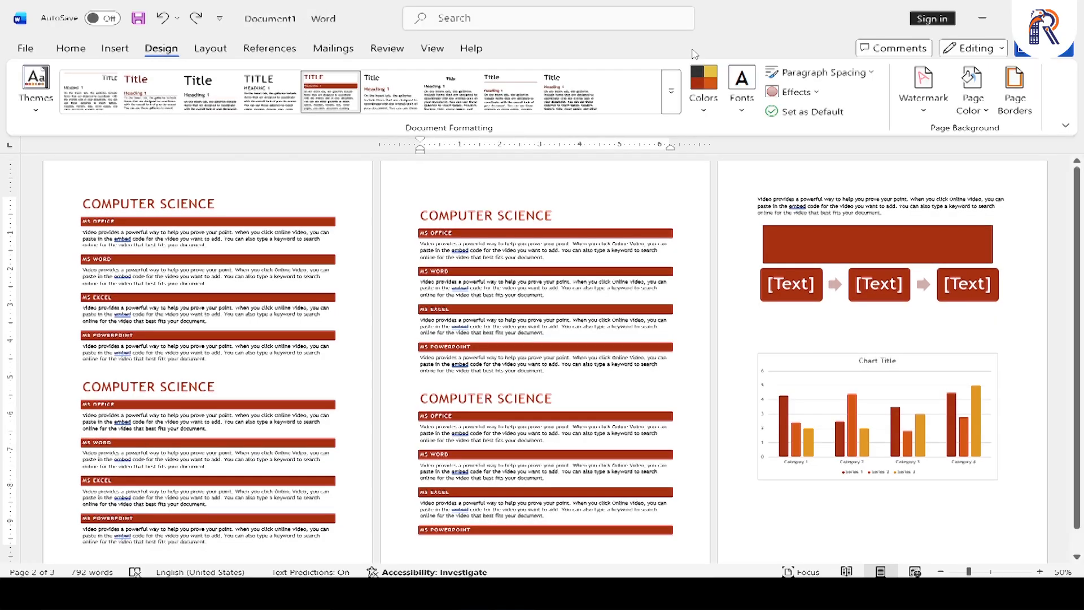
click(743, 112)
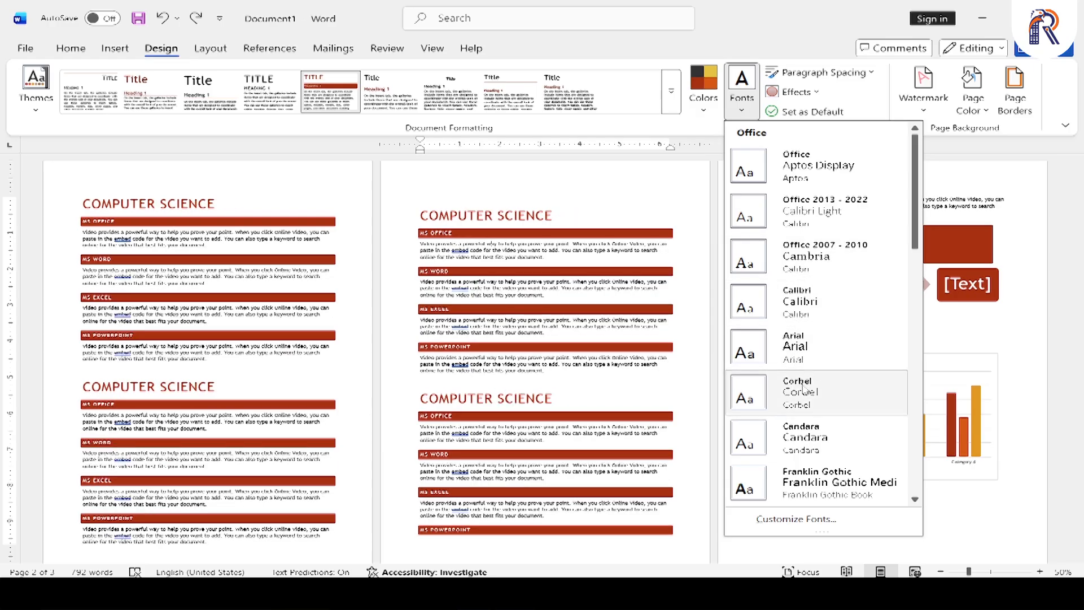
click(813, 396)
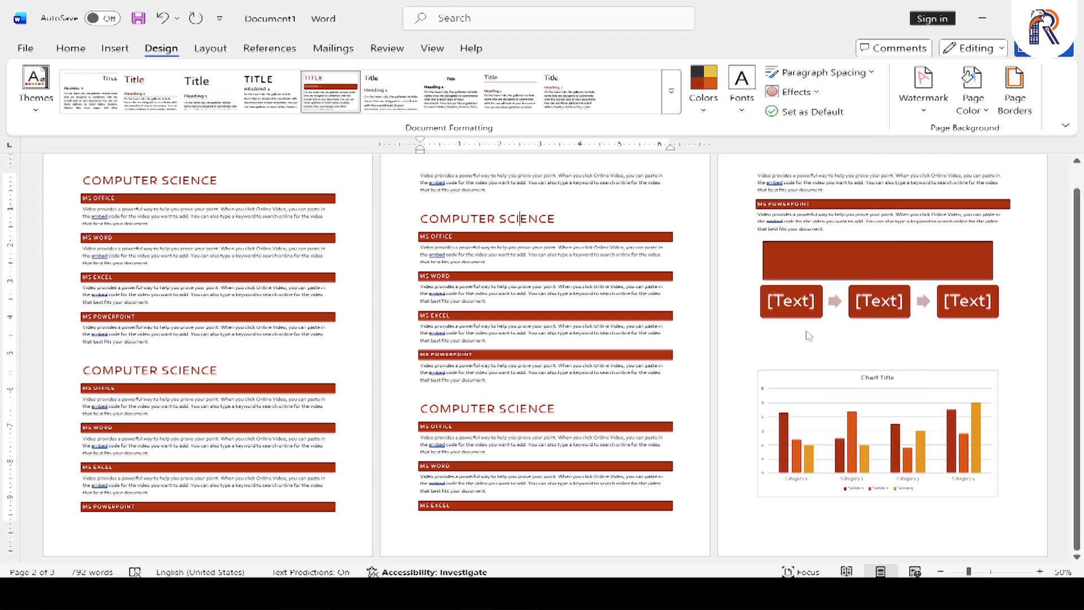
click(802, 300)
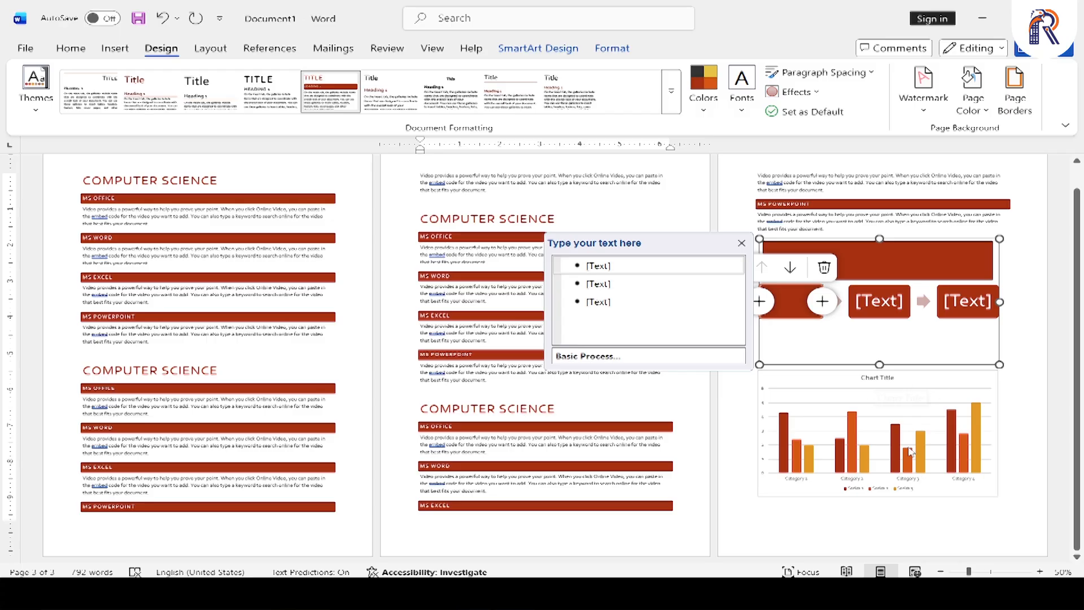
click(902, 428)
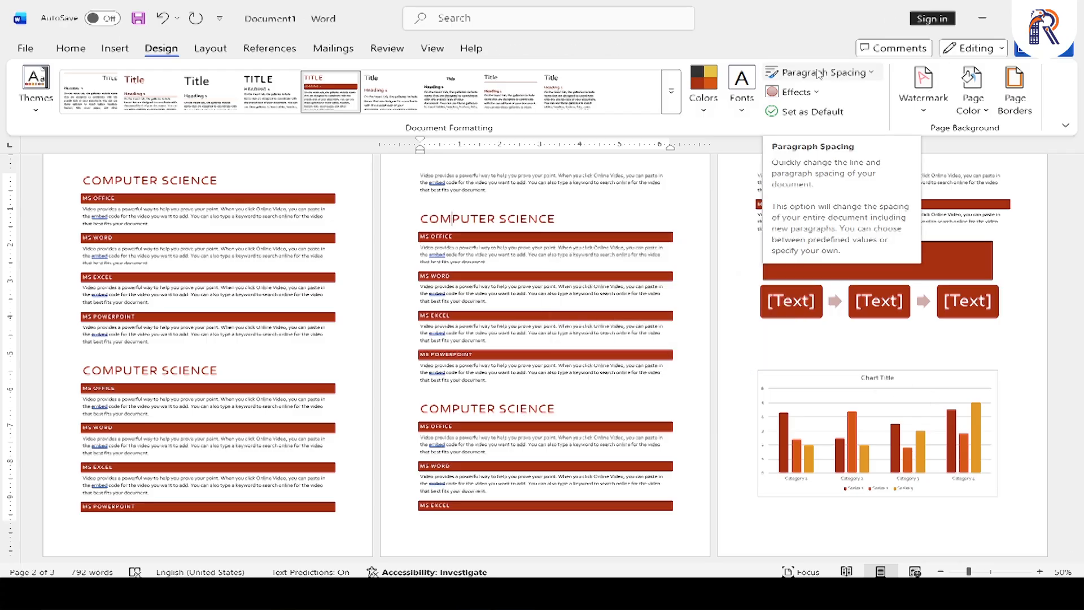
click(820, 73)
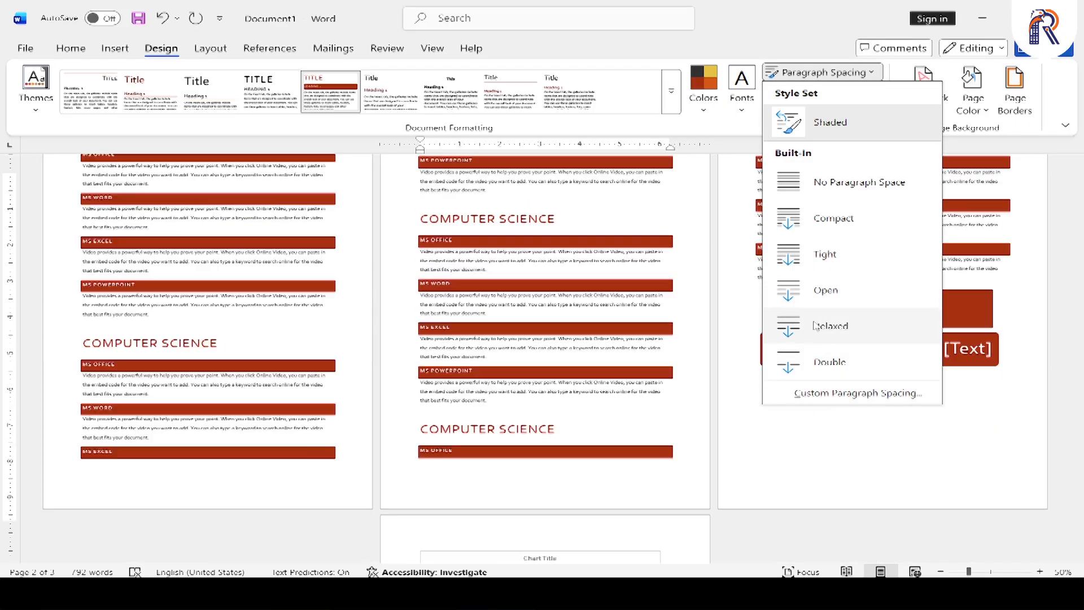
click(822, 113)
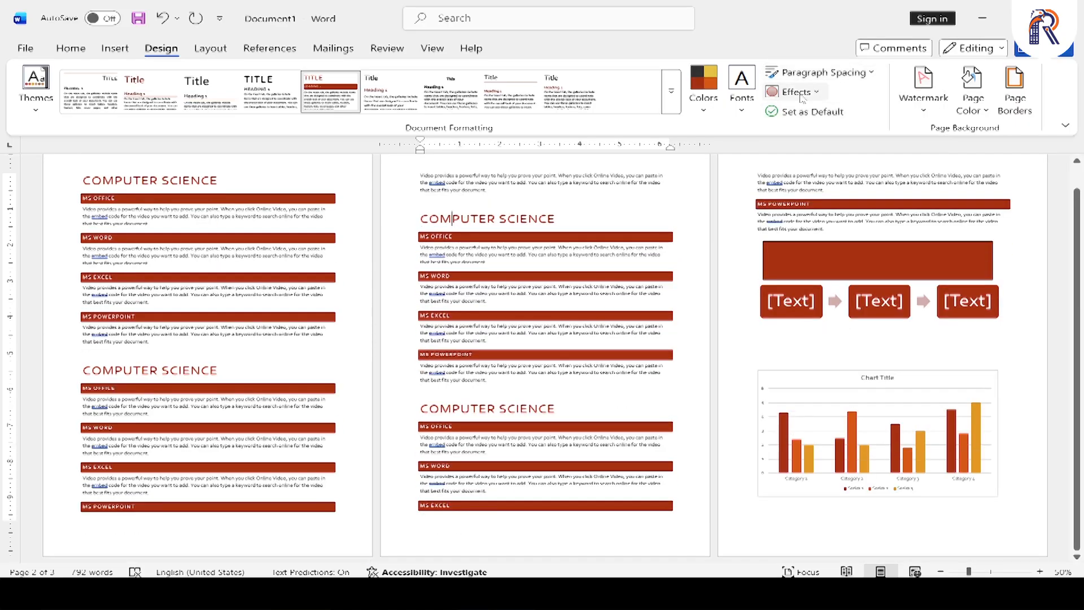
Delete all the document's content, including the text, shape, SmartArt and chart.
key(ctrl+a)
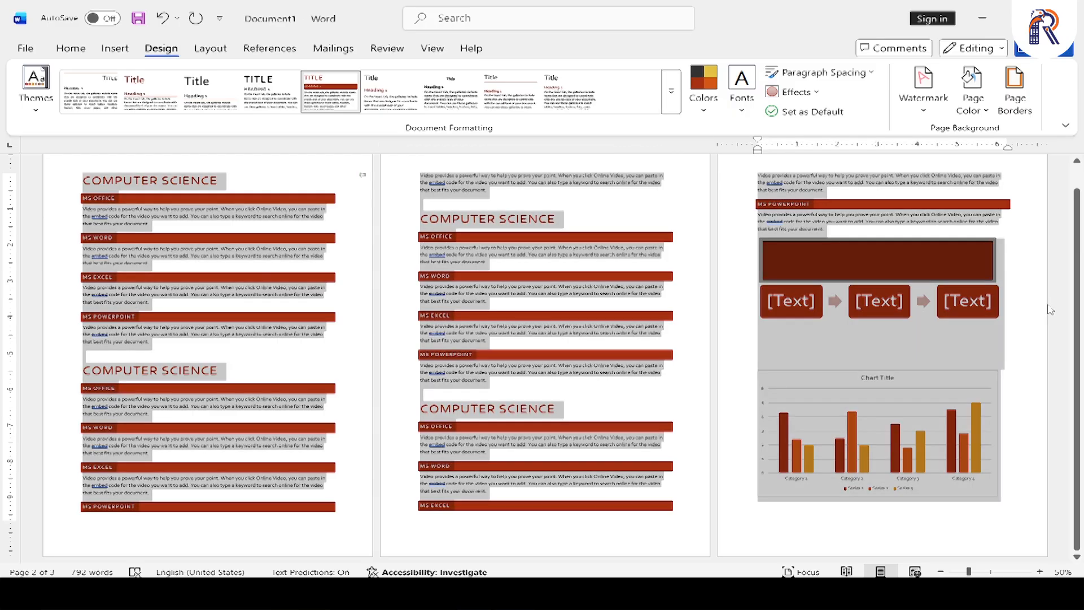
key(Delete)
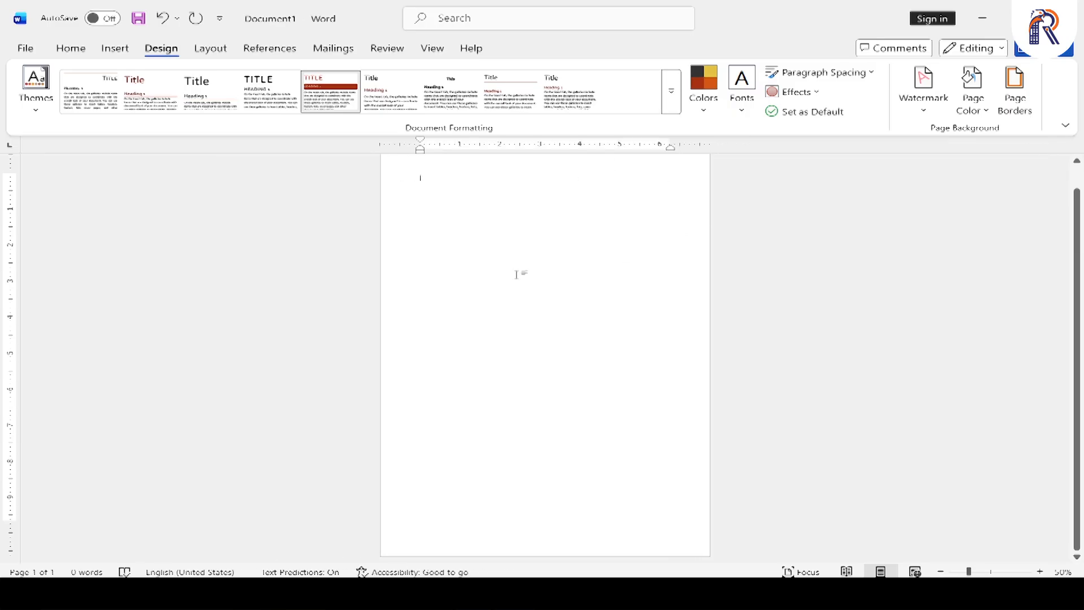
scroll(493, 286, up, 7)
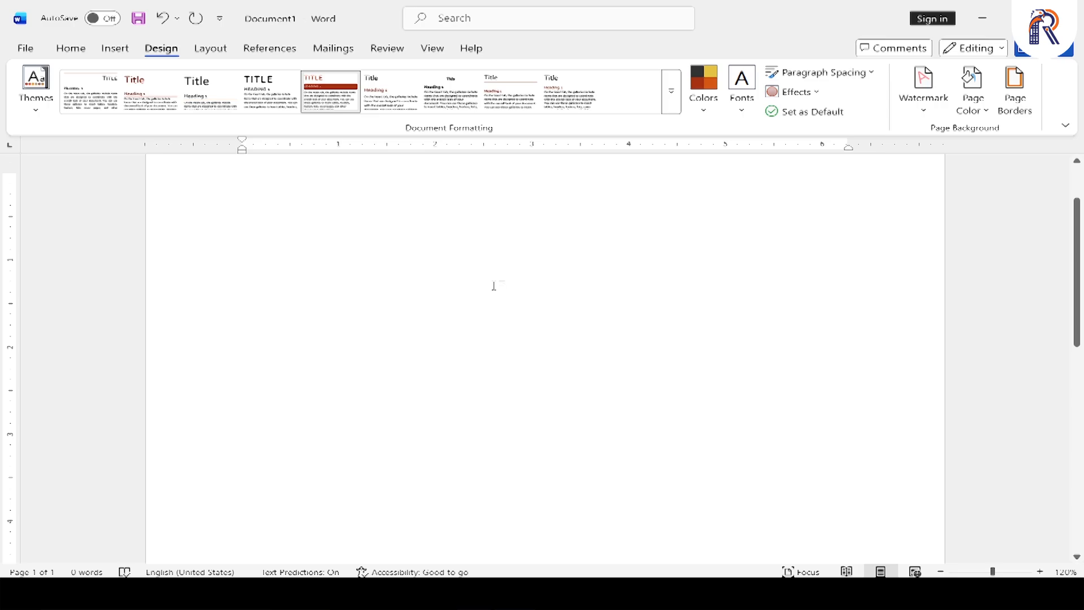
scroll(494, 286, up, 3)
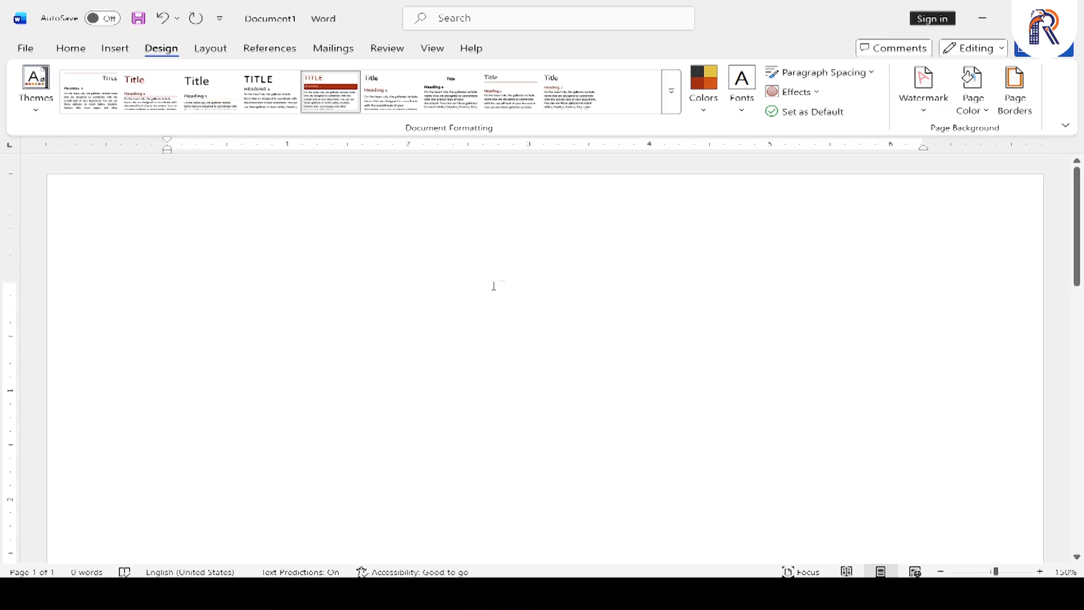
Draw a rounded rectangle about 2.29" high and 2.57" wide on the blank page and give it a red gradient theme style.
click(114, 48)
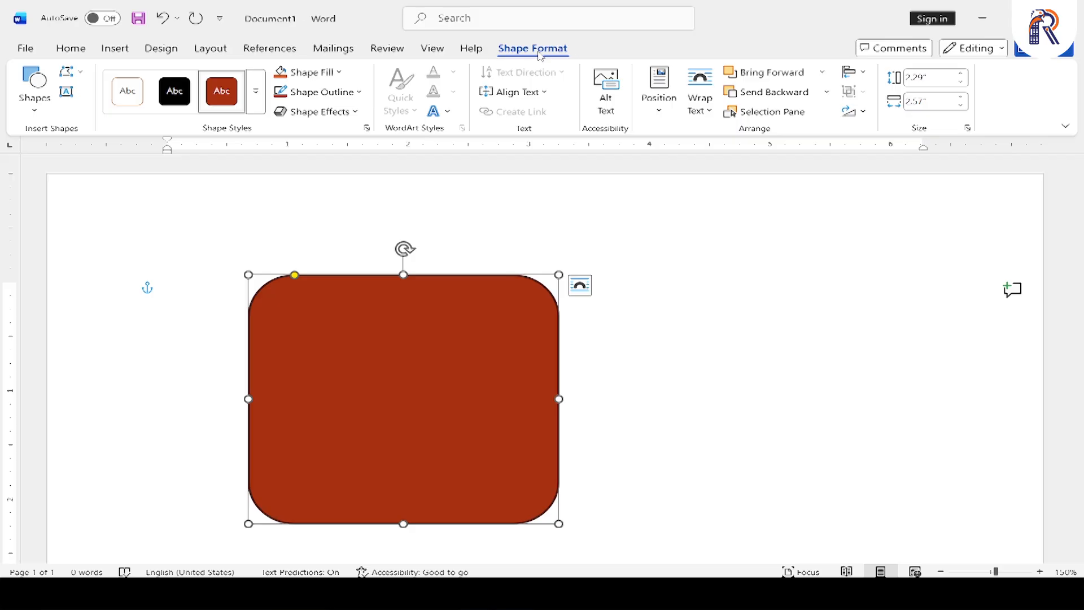
click(256, 91)
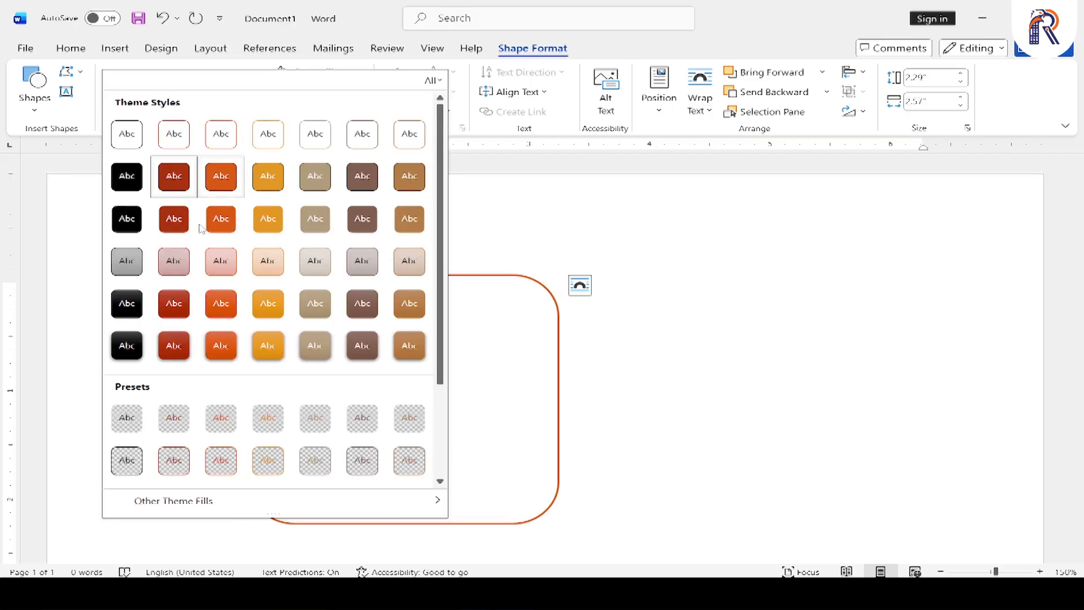
click(170, 304)
Preview the theme effects on the rounded rectangle and apply the Milk Glass effect set.
click(162, 48)
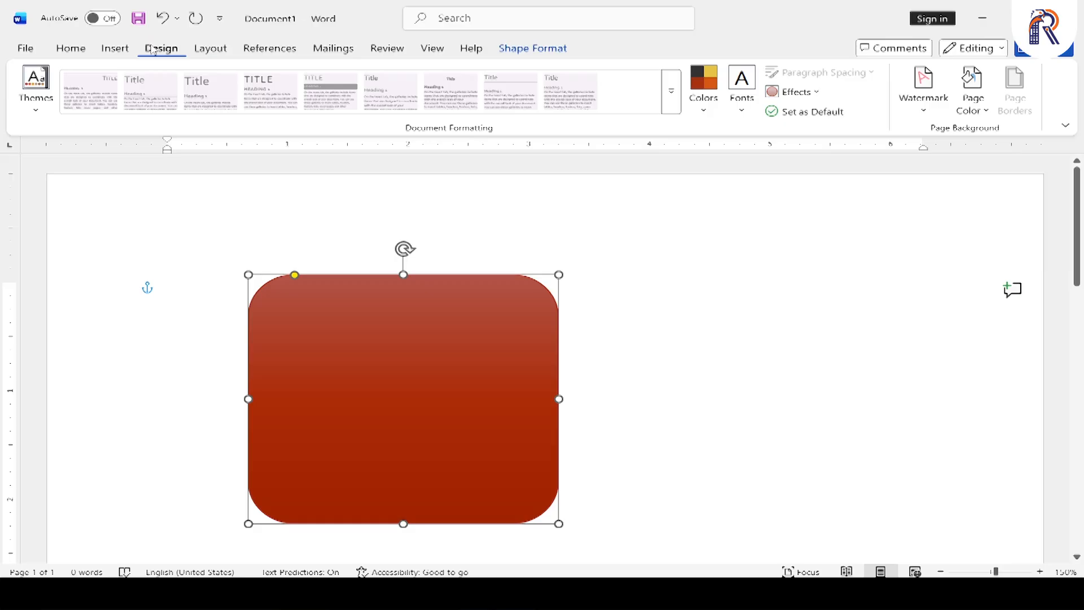
click(816, 93)
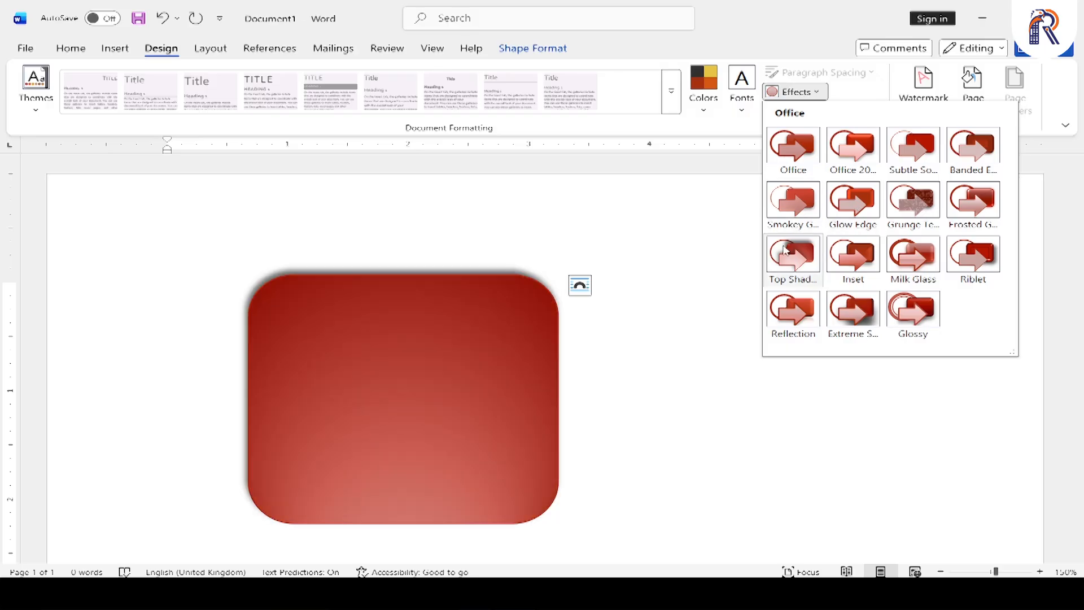
click(908, 255)
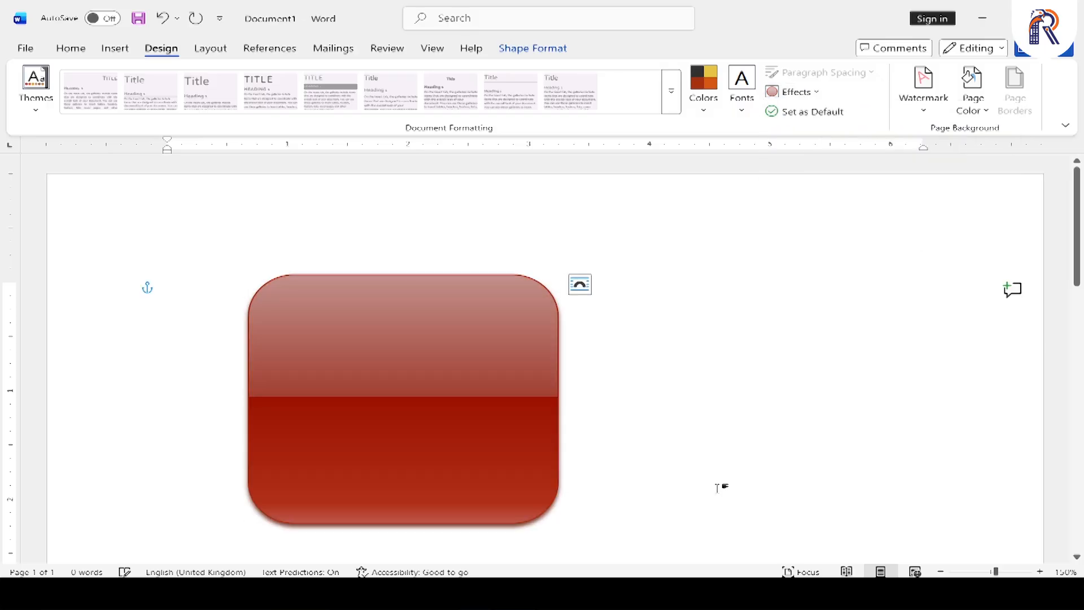
Shrink the rounded rectangle and delete it from the page.
click(554, 516)
drag(561, 523, 449, 349)
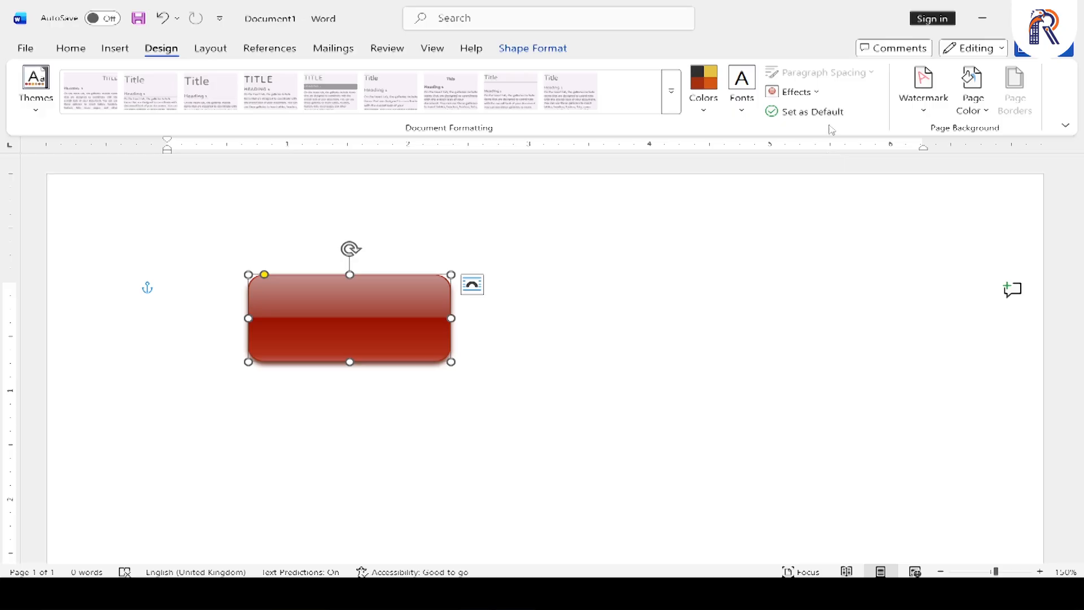
key(Delete)
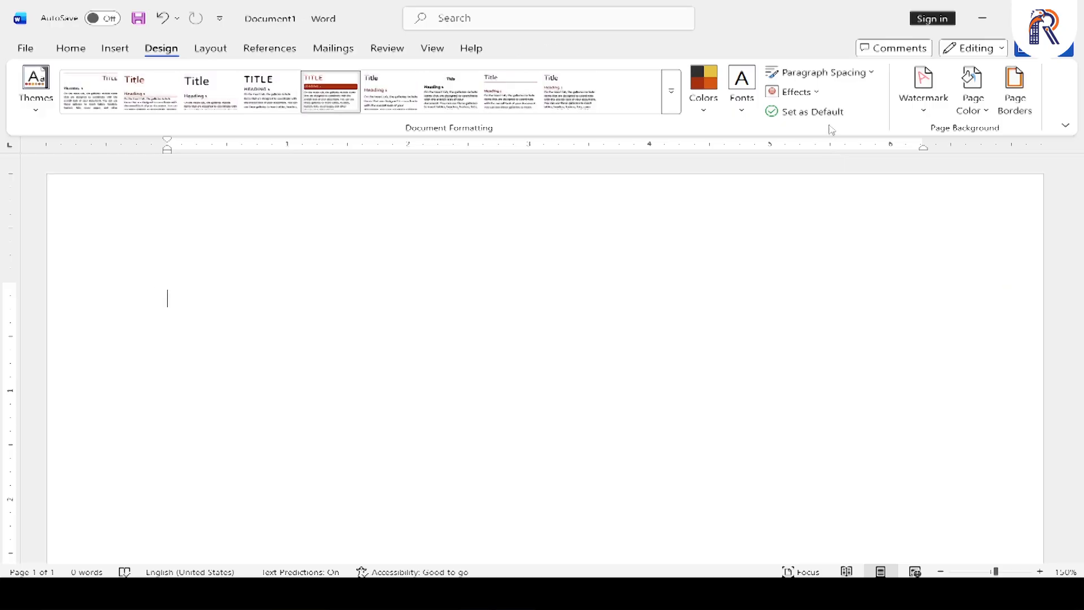
Enter the text "Computer" on the blank page and format it with the Heading 1 style.
text(computer)
key(Return)
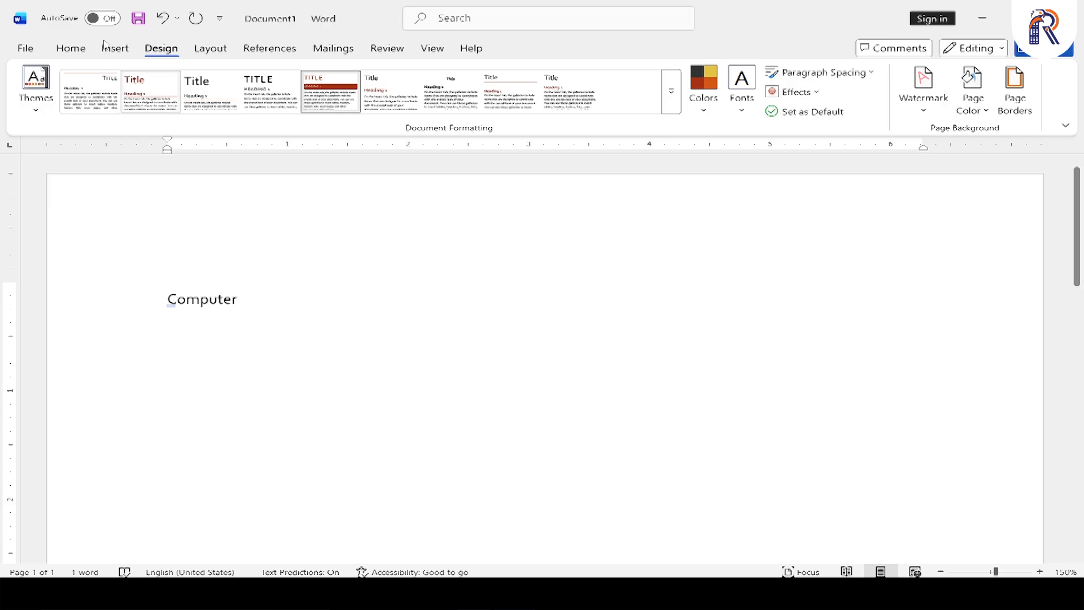
click(71, 48)
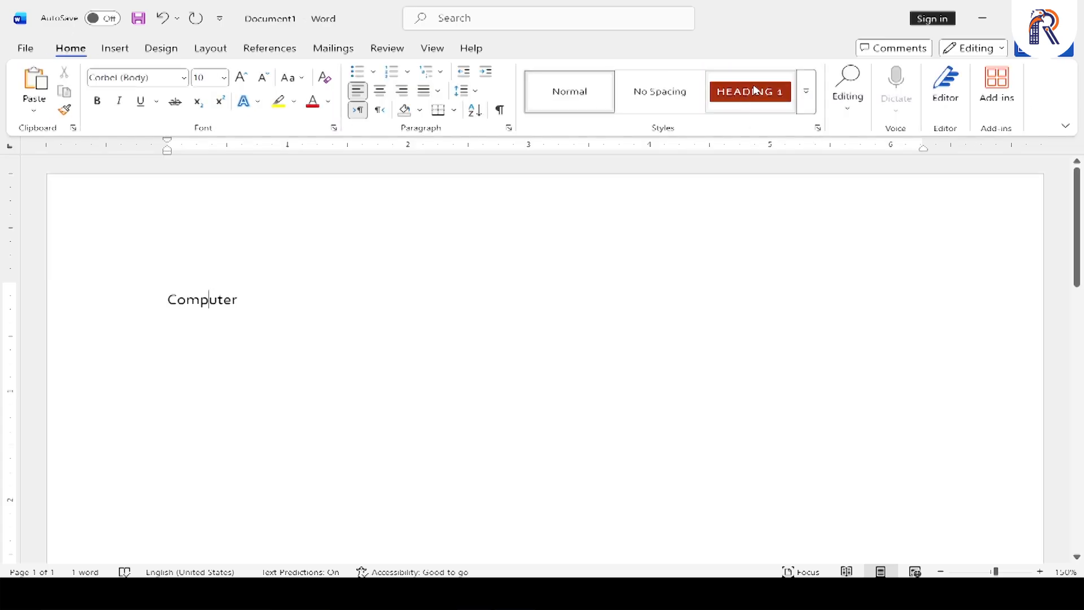
click(750, 107)
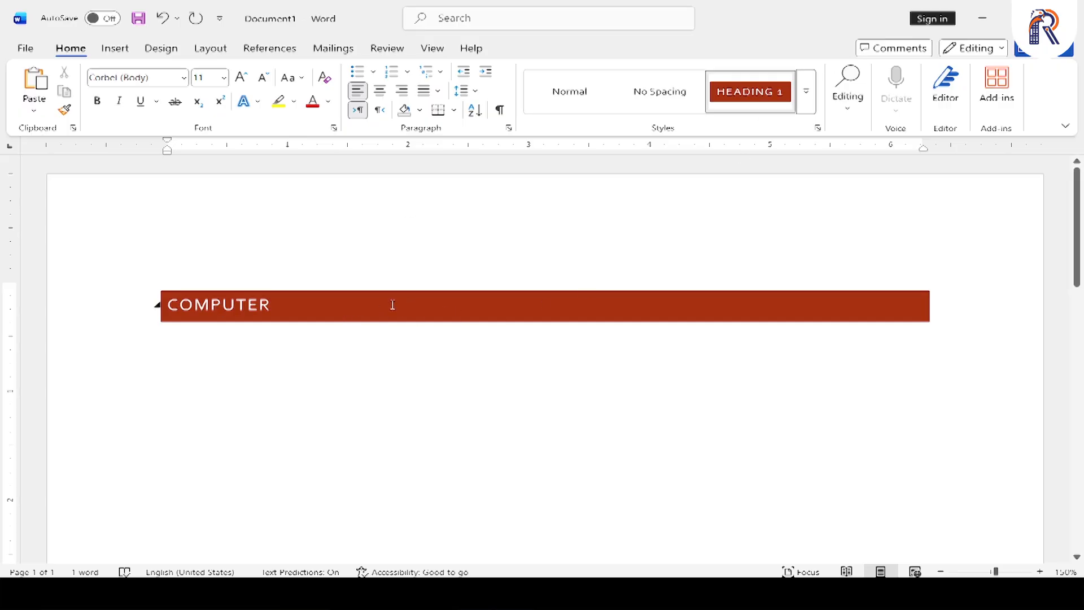
Save the current style set and theme as the default for all new blank documents.
click(161, 48)
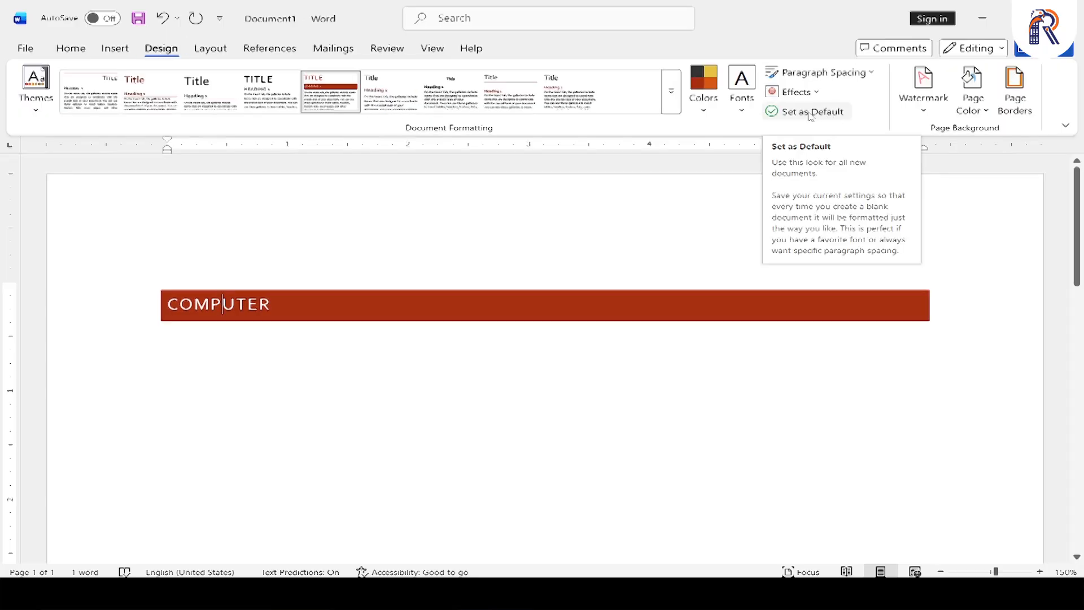
click(810, 113)
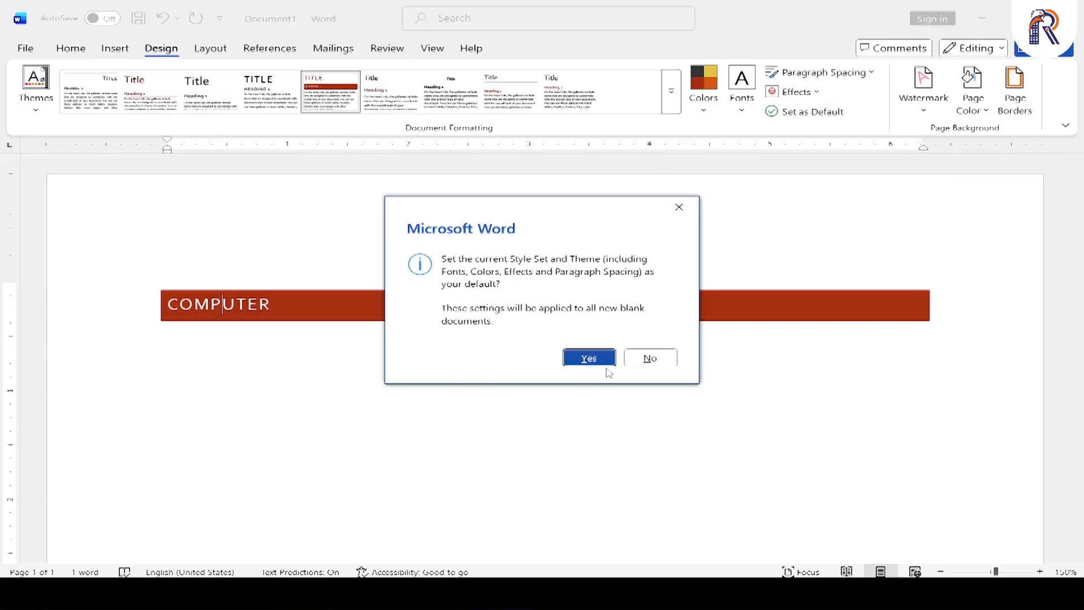
click(589, 359)
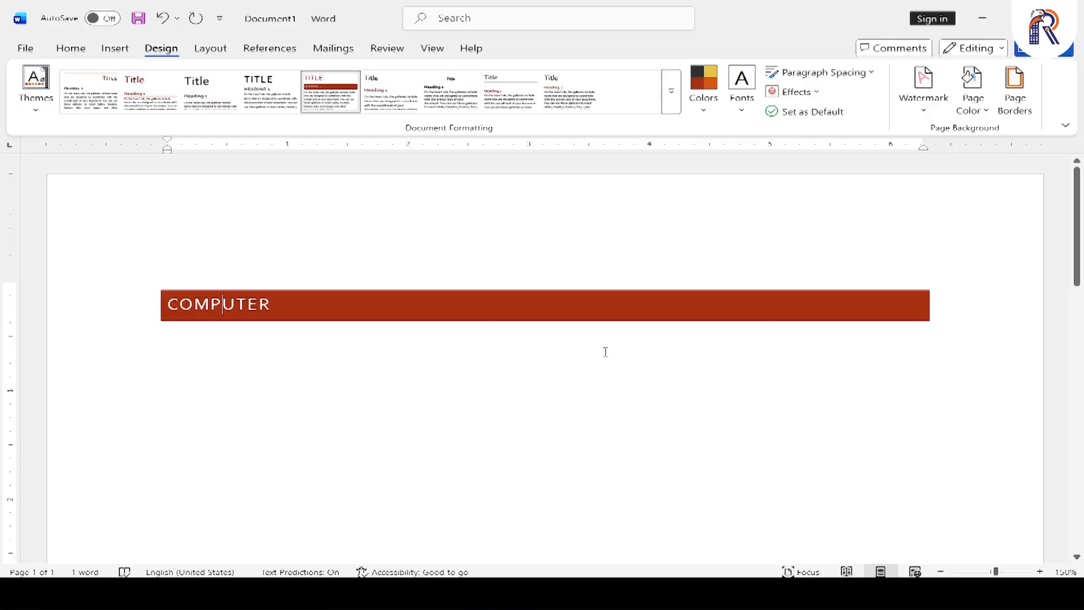
Create a new blank document, enter "Computer" in it and apply the Heading 1 style to that line.
key(ctrl+n)
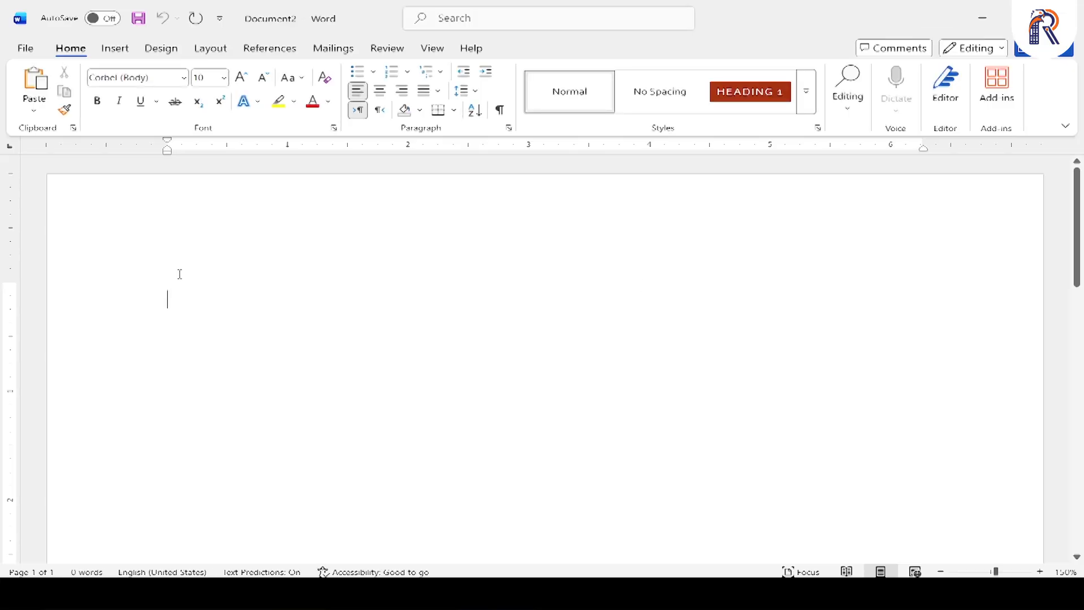
text(computer)
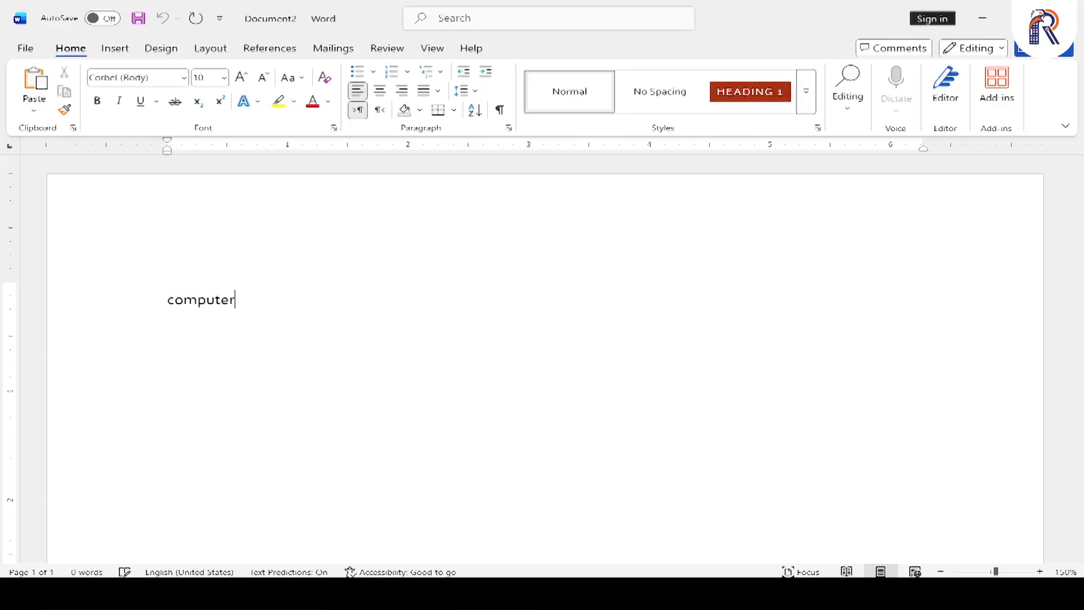
key(Return)
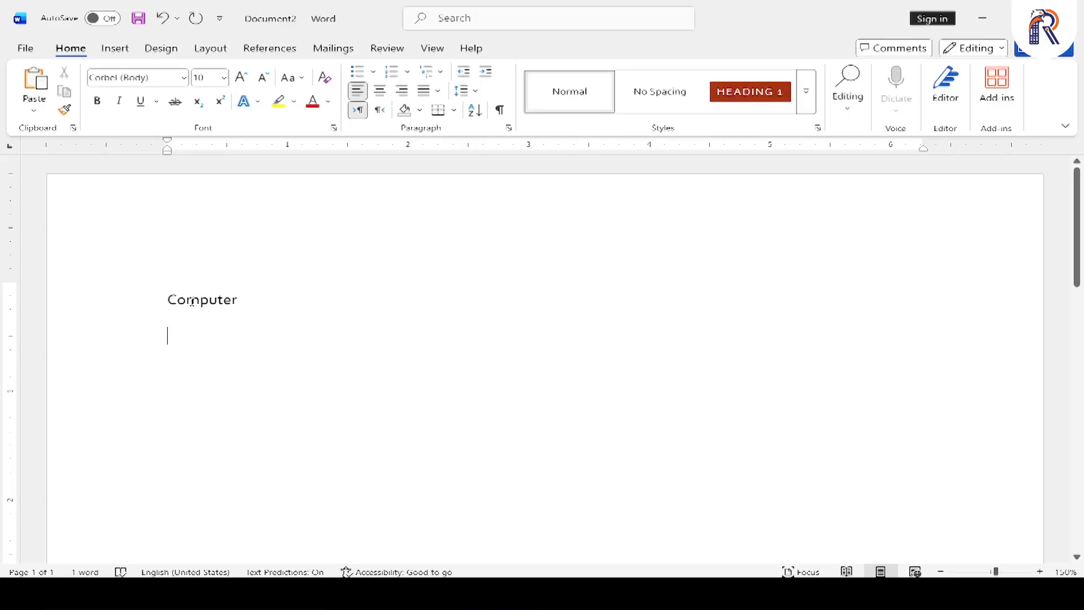
click(754, 101)
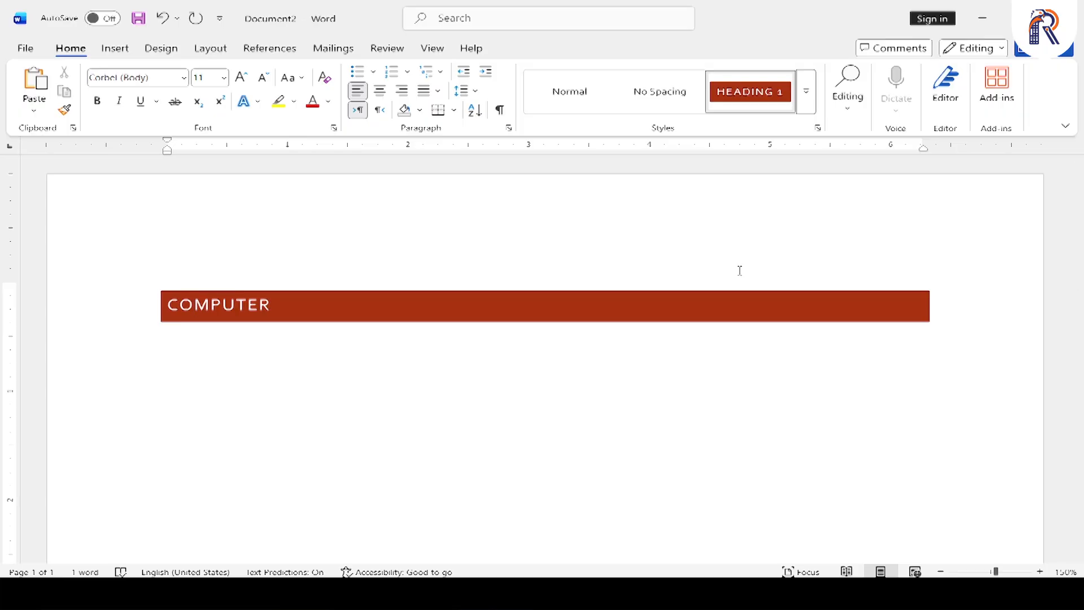
Apply the first built-in style set to the document and change its color scheme to Office 2007 - 2010.
click(164, 49)
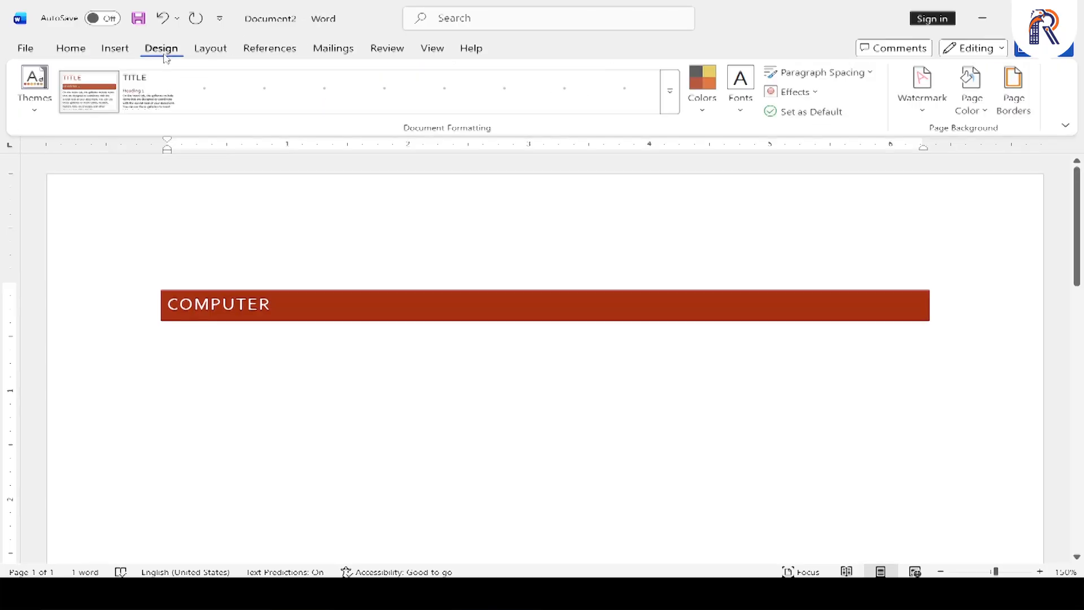
click(671, 92)
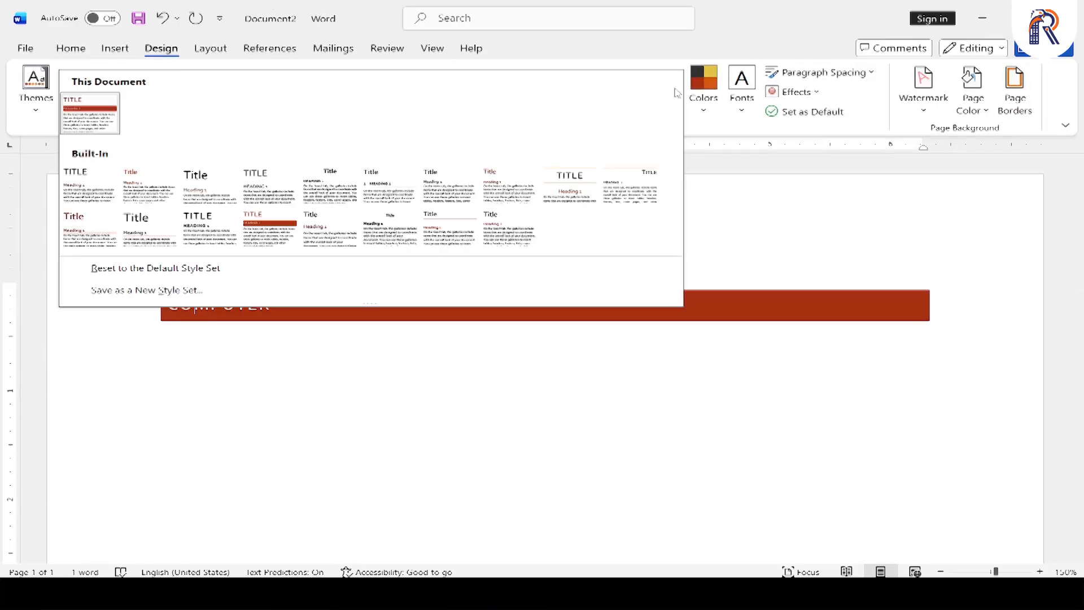
click(89, 190)
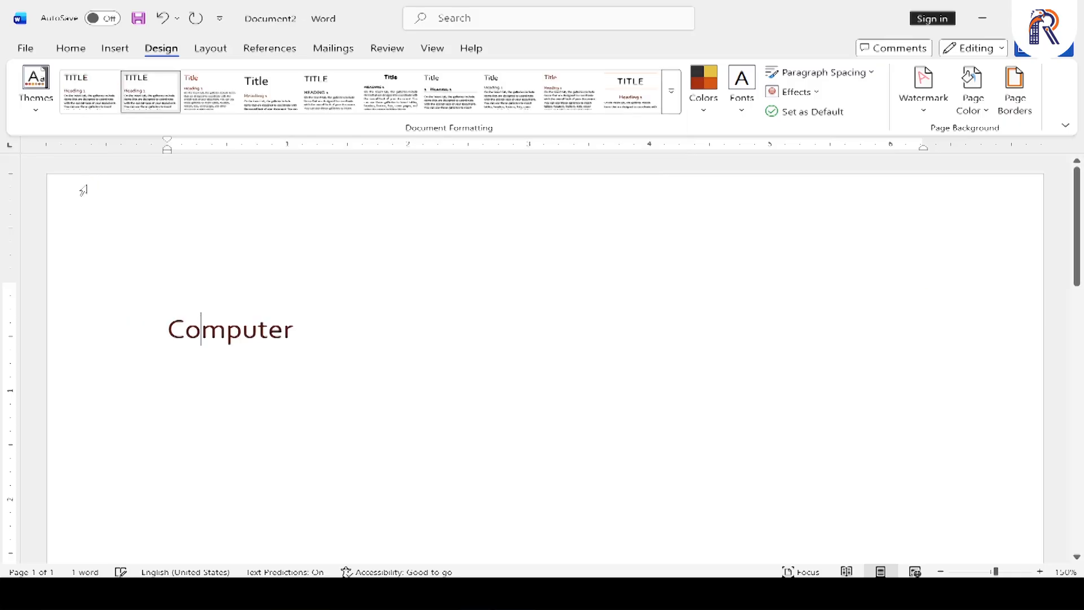
click(714, 109)
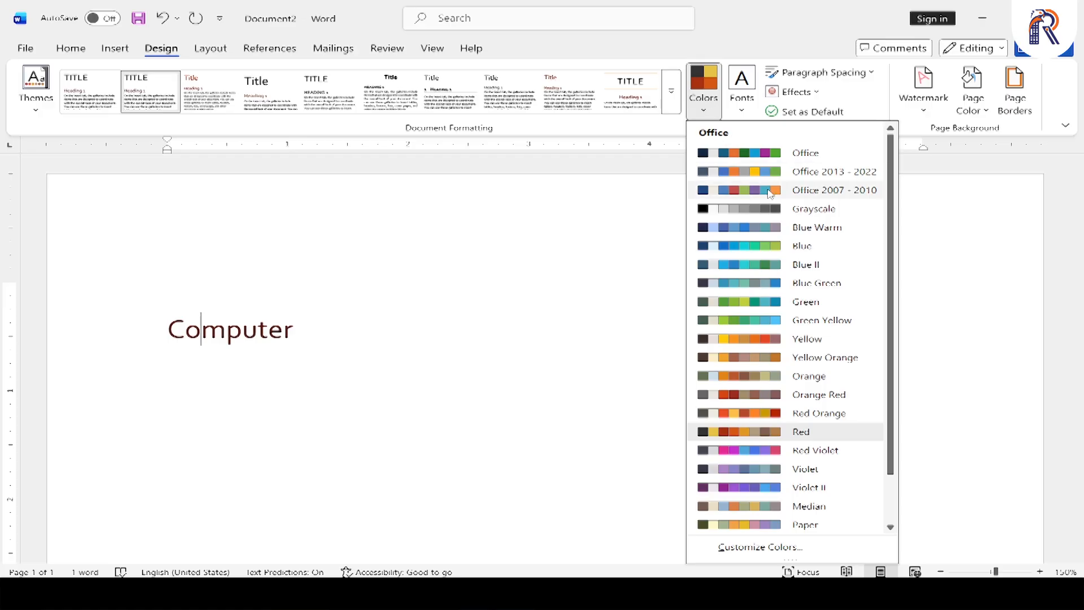
click(839, 193)
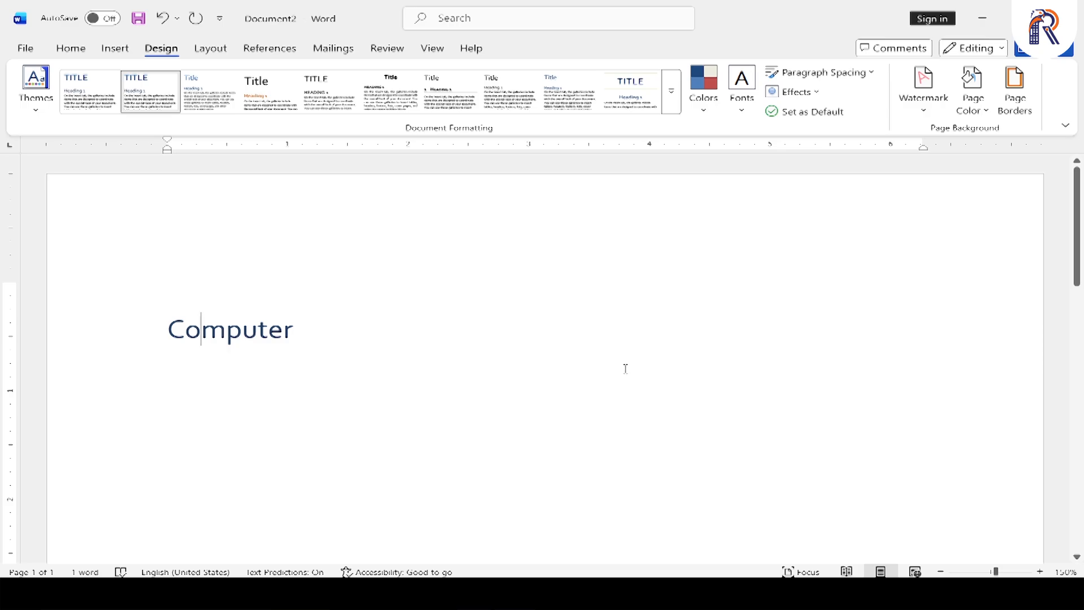
Save the current style set and blue-toned theme settings as the default for all new blank documents.
key(ctrl+n)
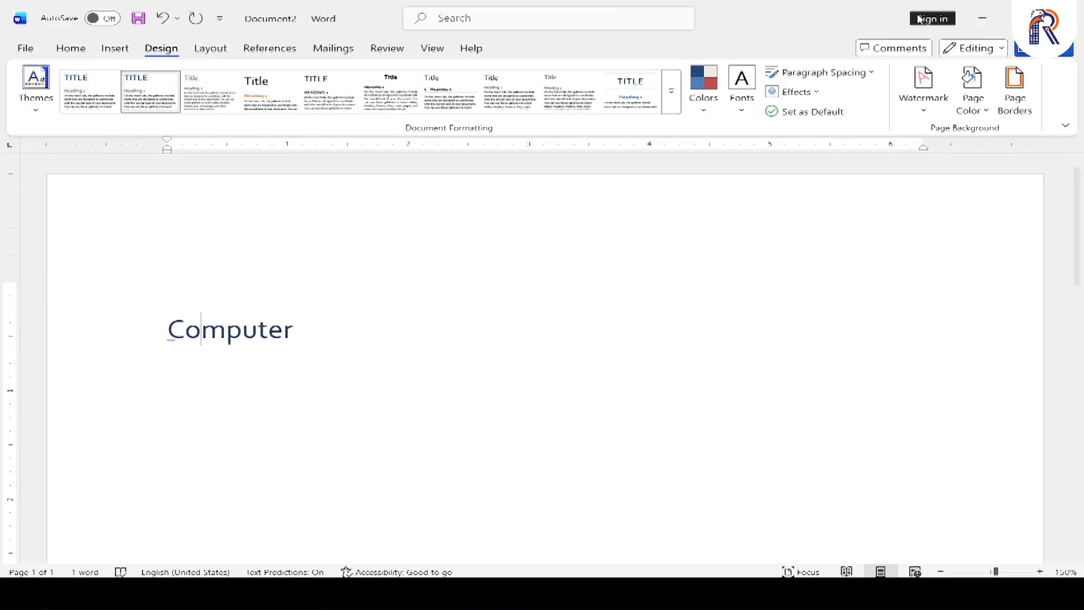
click(806, 114)
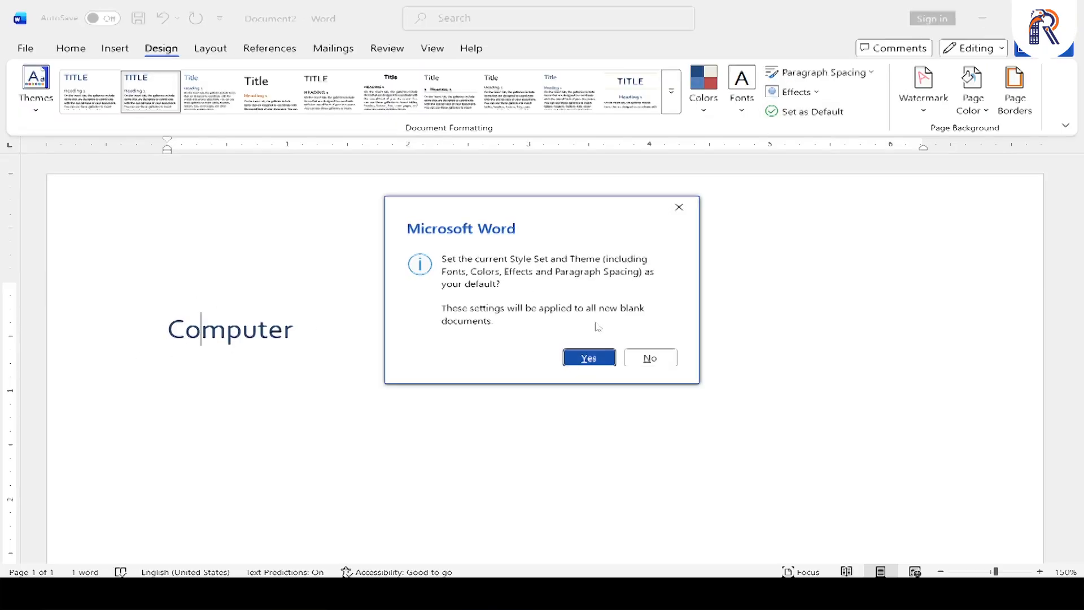
click(588, 359)
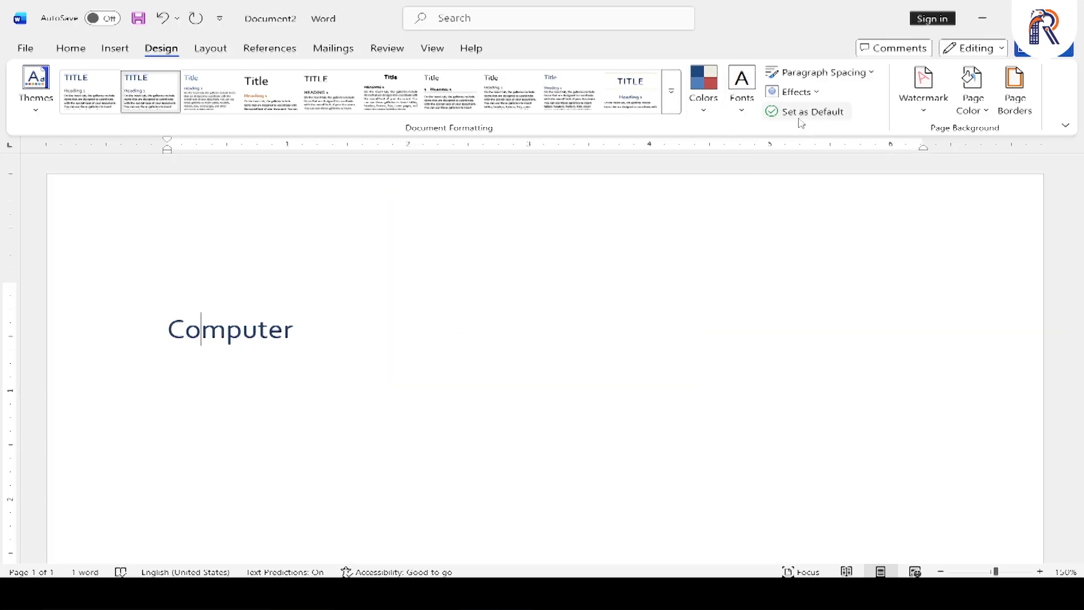
Create a new blank document, enter "Digital Marketing" and format that line with the Heading 1 style.
key(ctrl+n)
text(D)
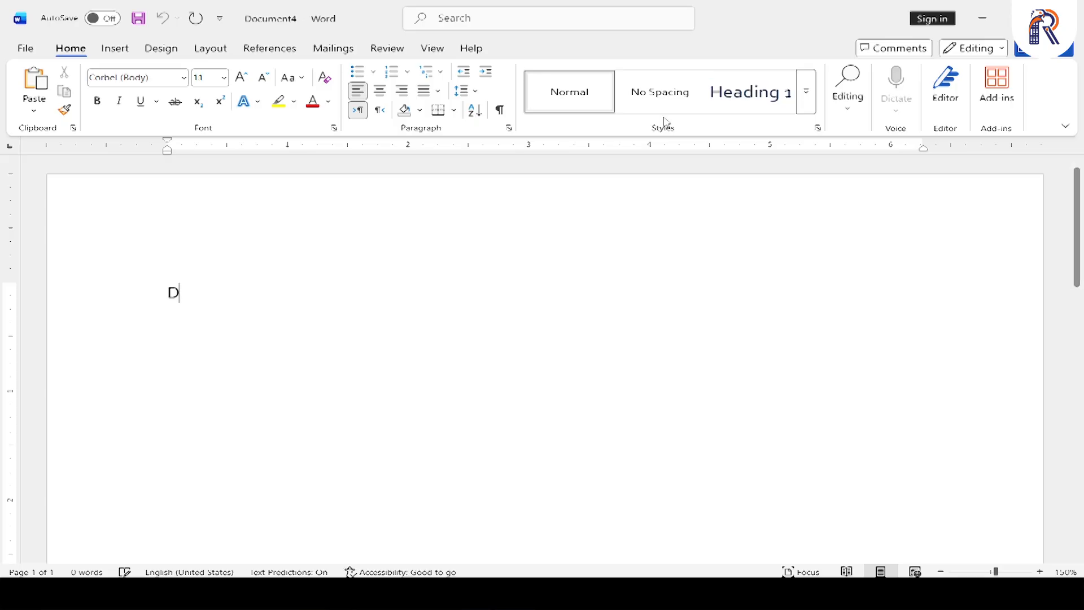
text(igital Marketing)
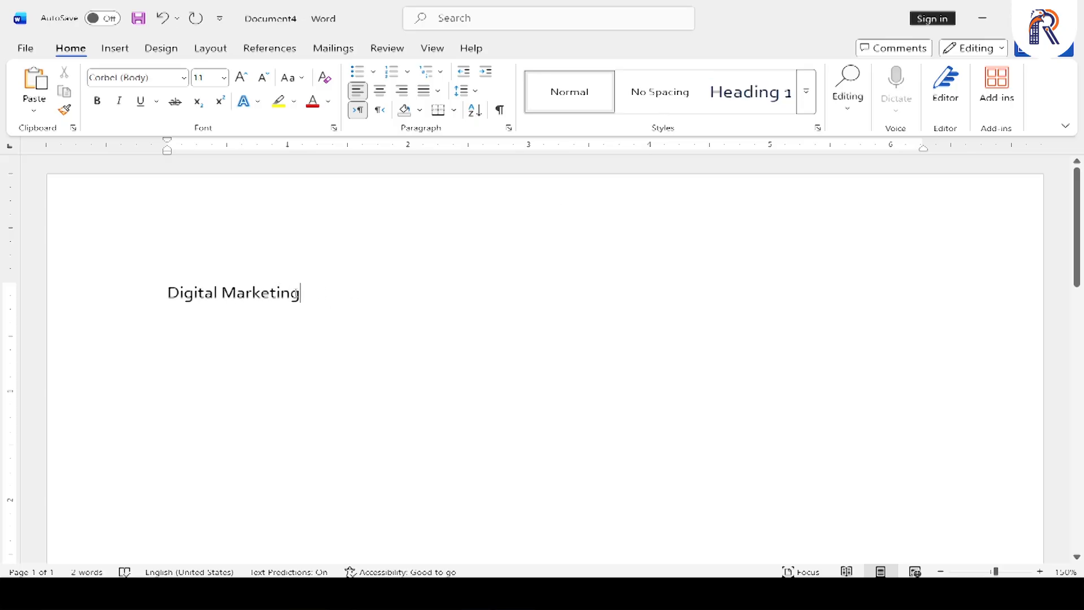
drag(297, 292, 141, 299)
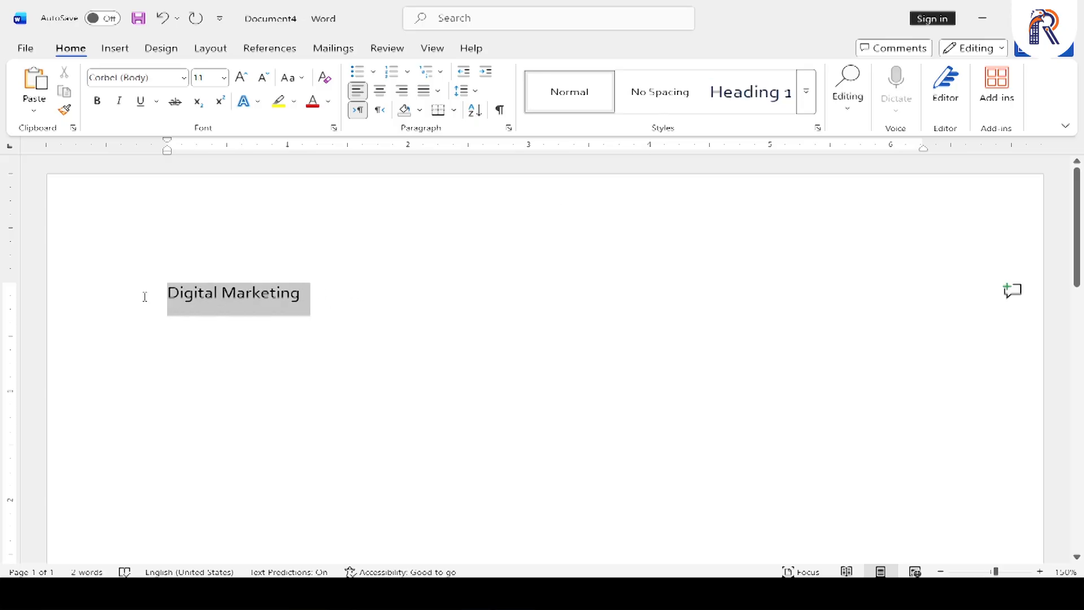
click(758, 96)
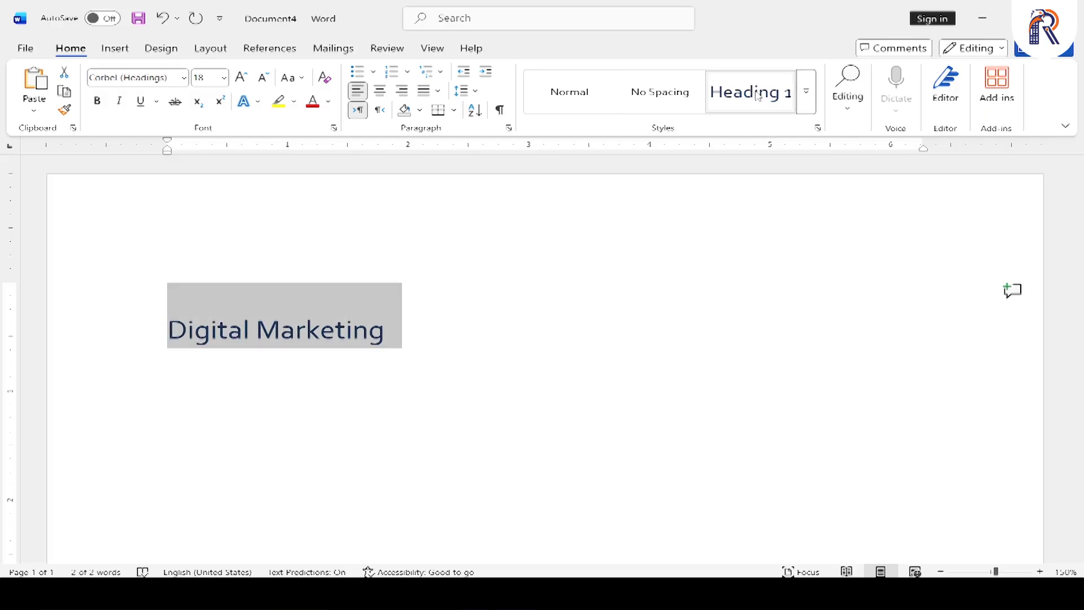
Close the "Digital Marketing" document and the blue-headed "Computer" document without saving either one.
click(1070, 16)
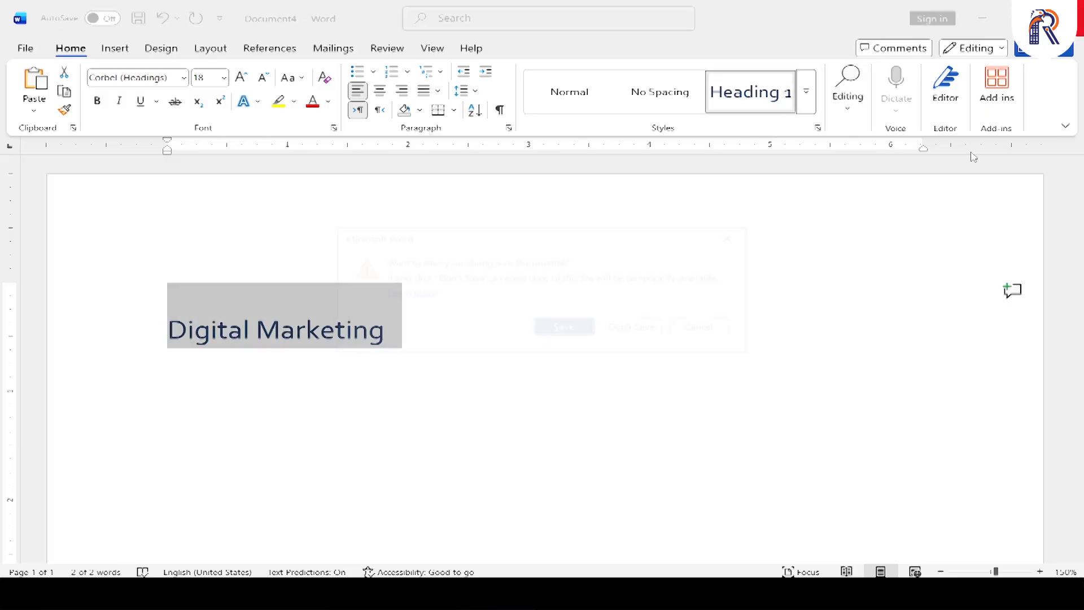
click(636, 328)
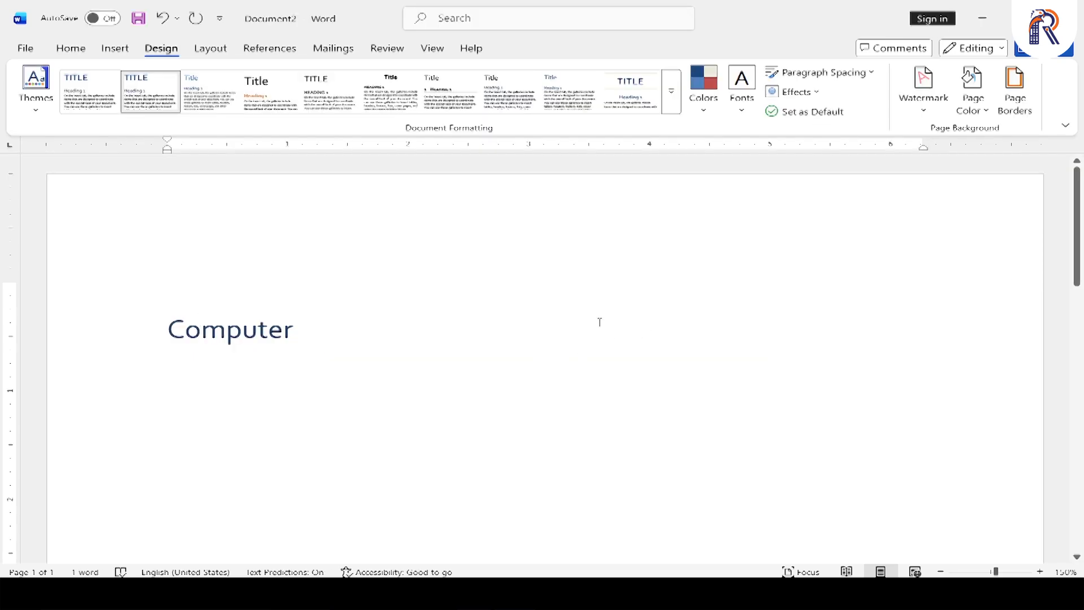
click(639, 326)
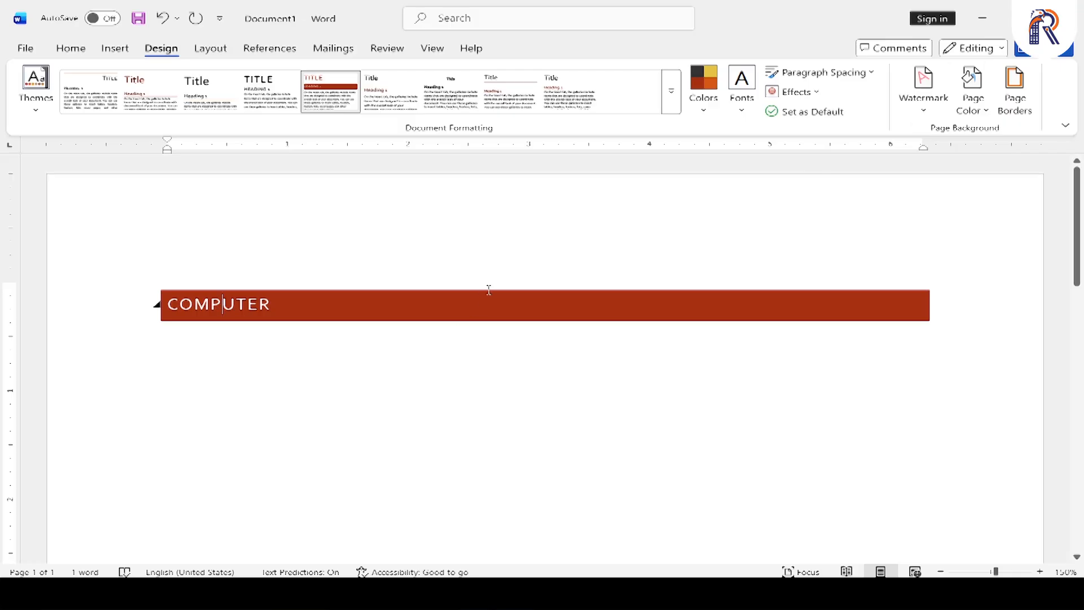
Create a new blank document and fill it with sample text using =rand(200).
key(ctrl+n)
text(=)
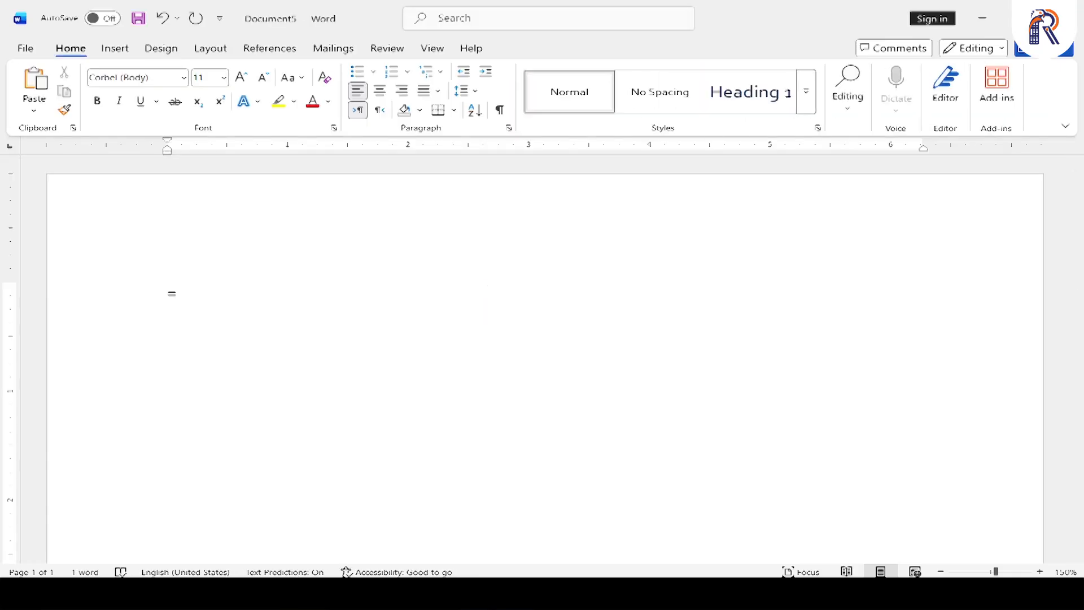
text(rand(200))
key(Return)
Justify all the sample text in the document and return to its beginning.
key(ctrl+a)
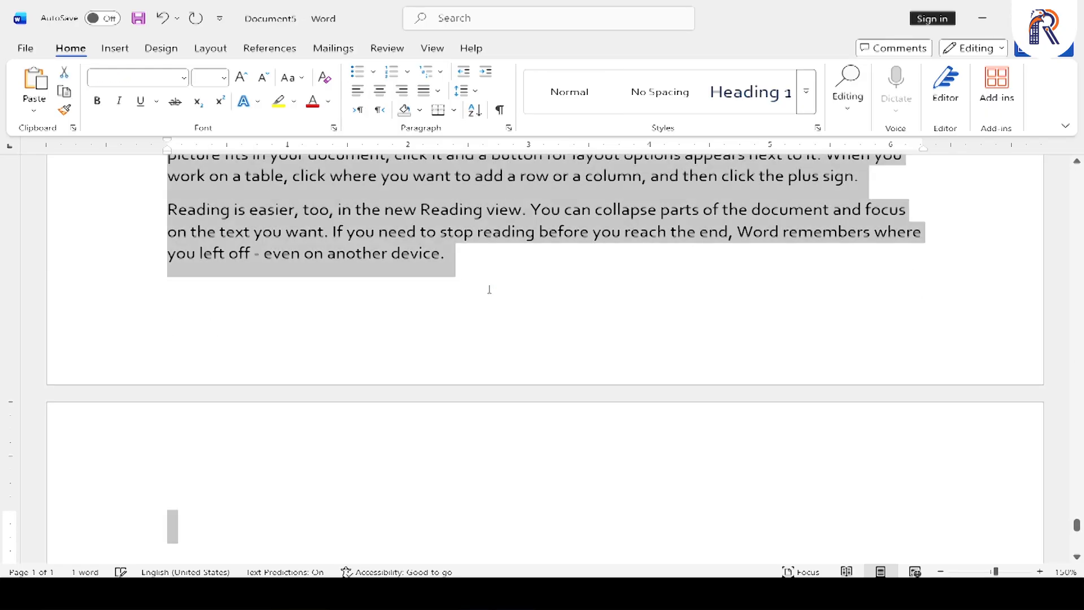
key(ctrl+j)
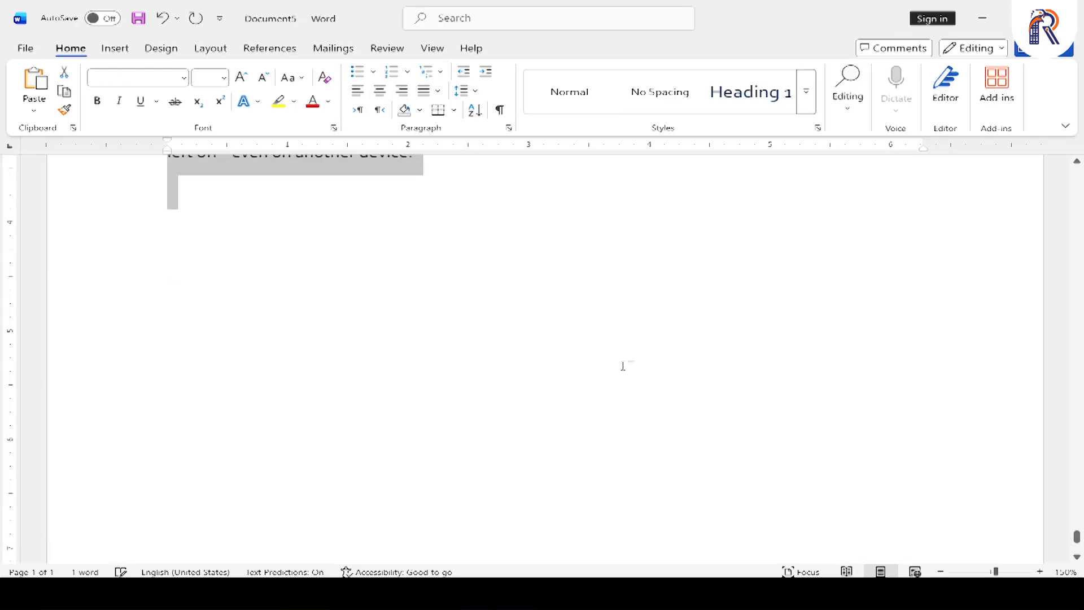
key(ctrl+Home)
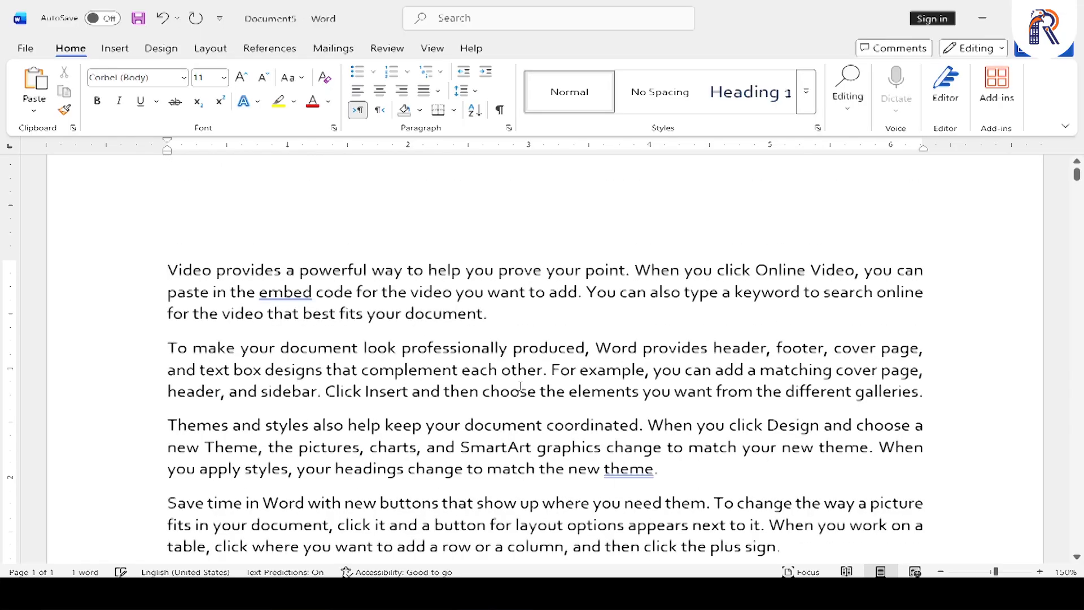
scroll(520, 387, down, 2)
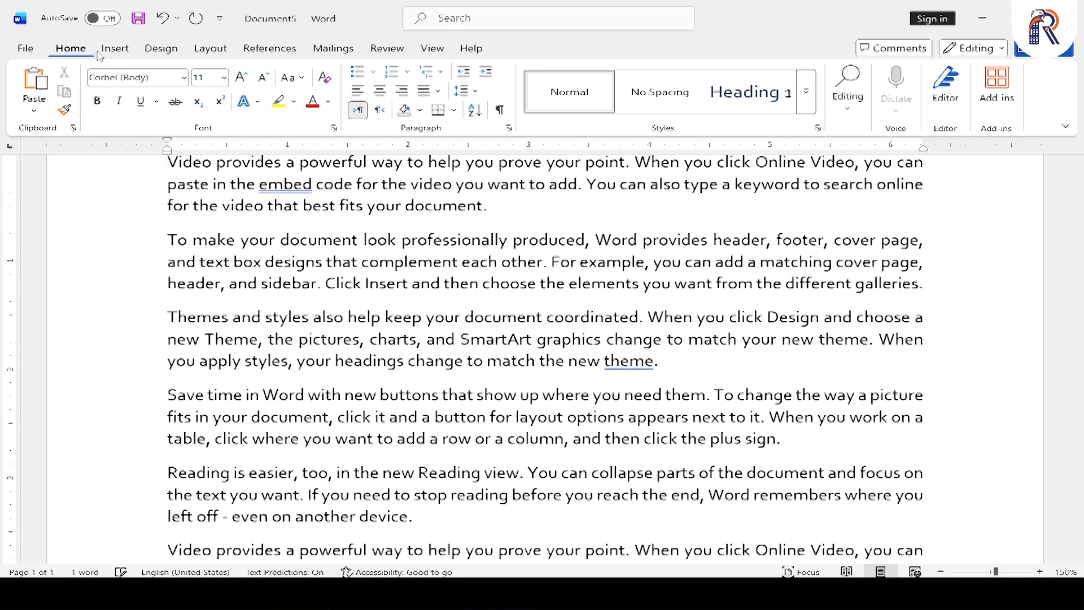
Add the ready-made diagonal SAMPLE watermark to the document's pages.
click(125, 51)
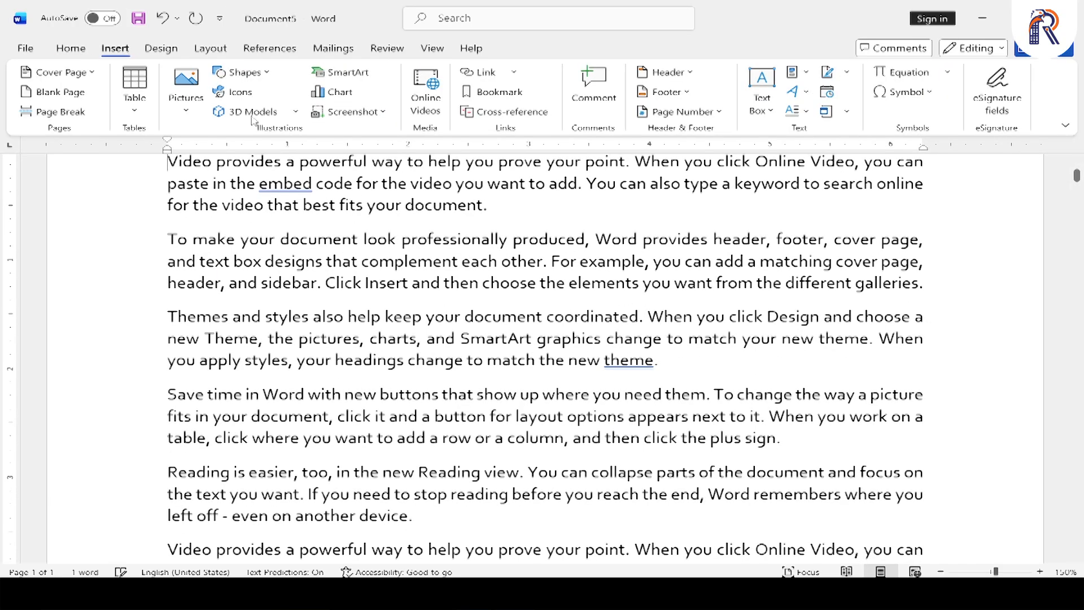
click(167, 52)
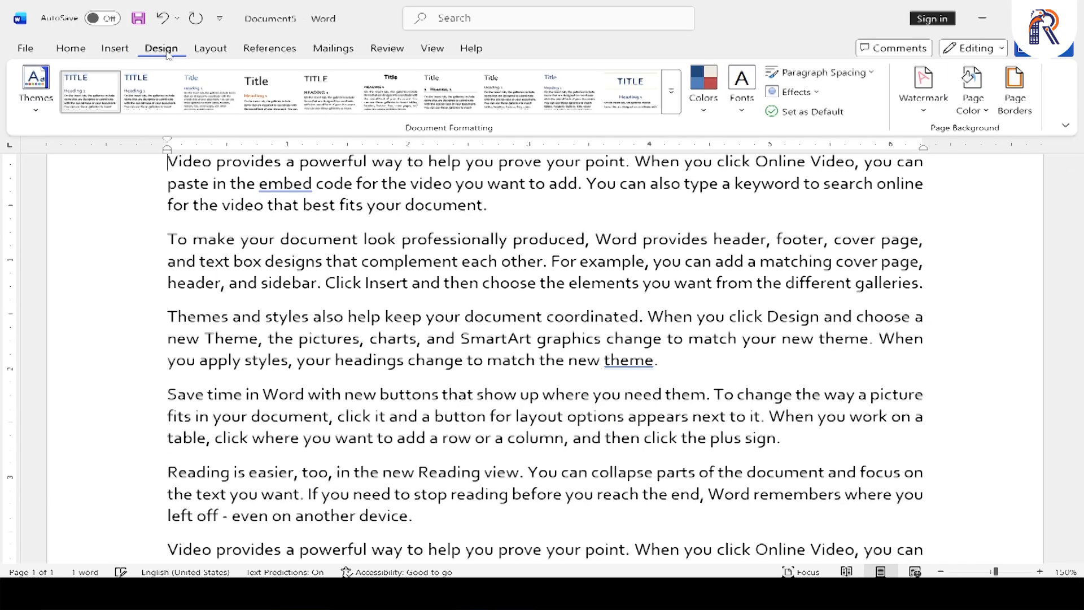
click(929, 106)
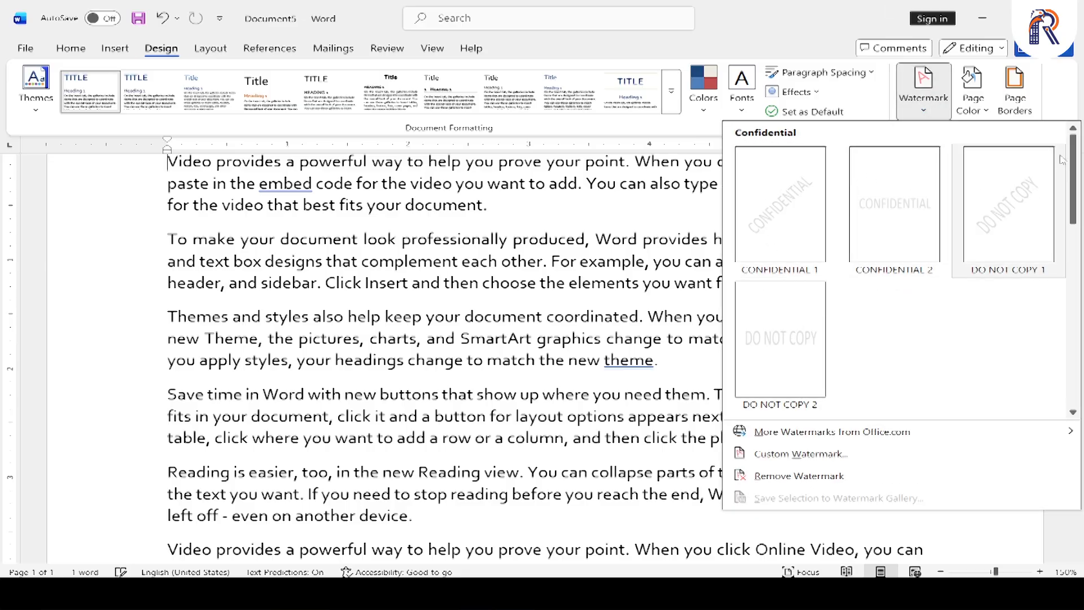
drag(1073, 153, 1083, 226)
click(1012, 270)
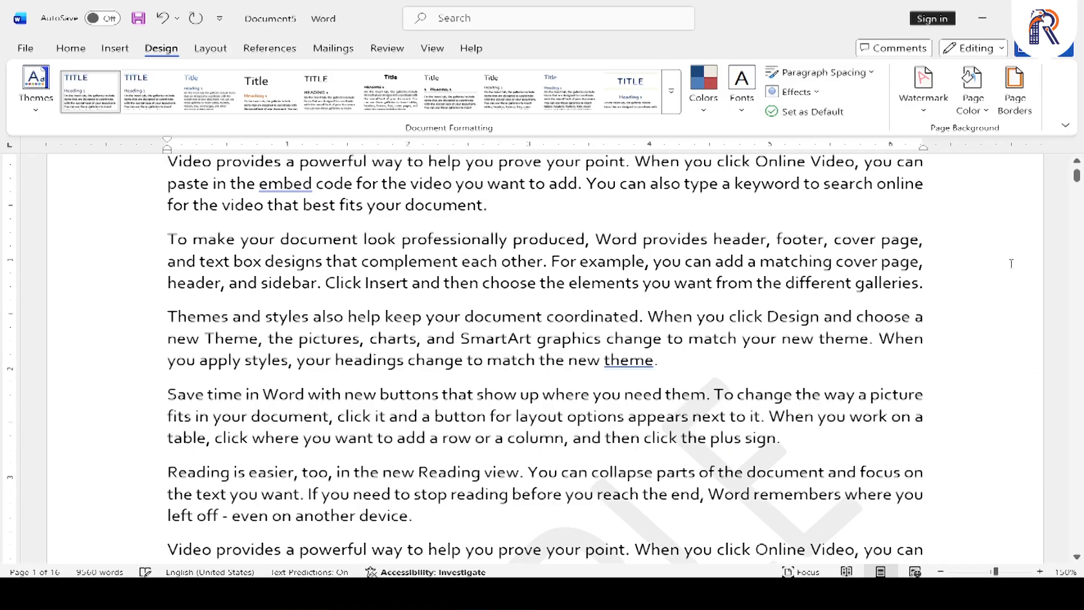
Replace the SAMPLE watermark with a custom text watermark reading "ROHAAN COMPUTER", keeping the Calibri font and diagonal layout.
scroll(586, 332, down, 5)
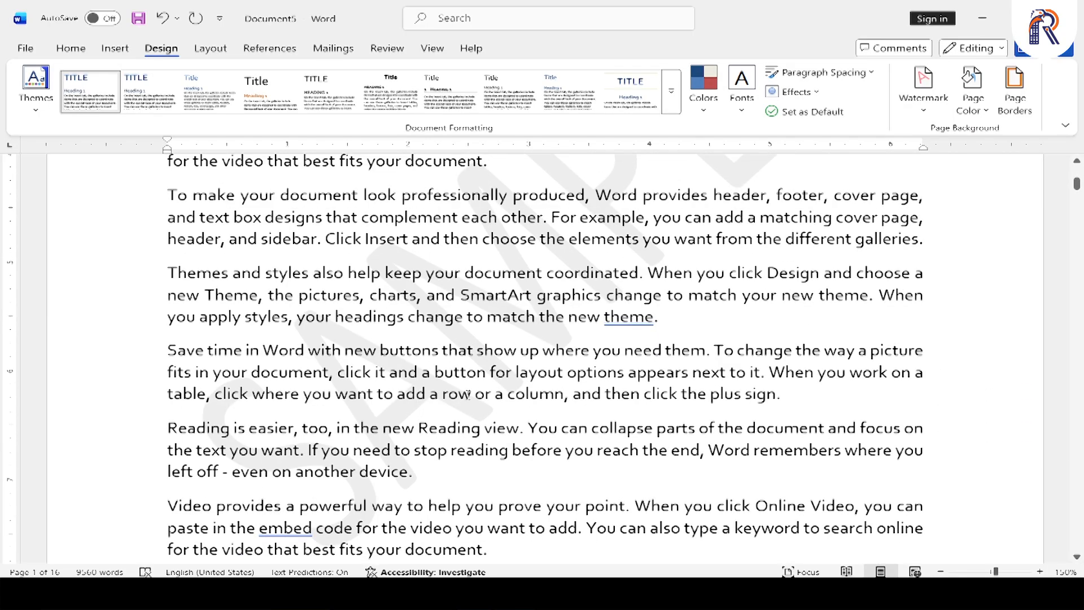
ctrl+scroll(468, 394, up, 20)
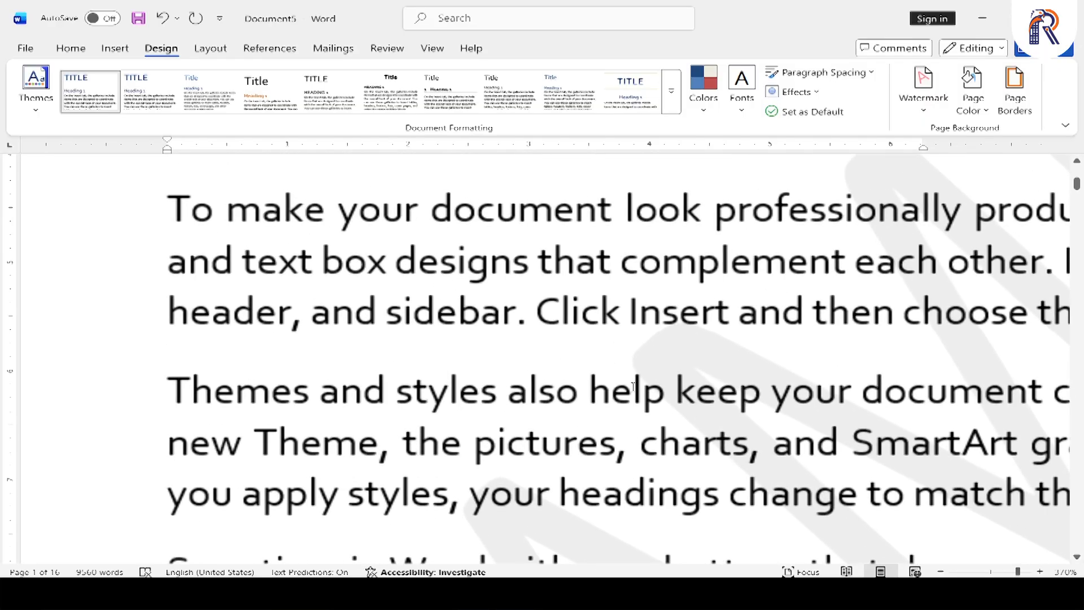
scroll(633, 386, up, 2)
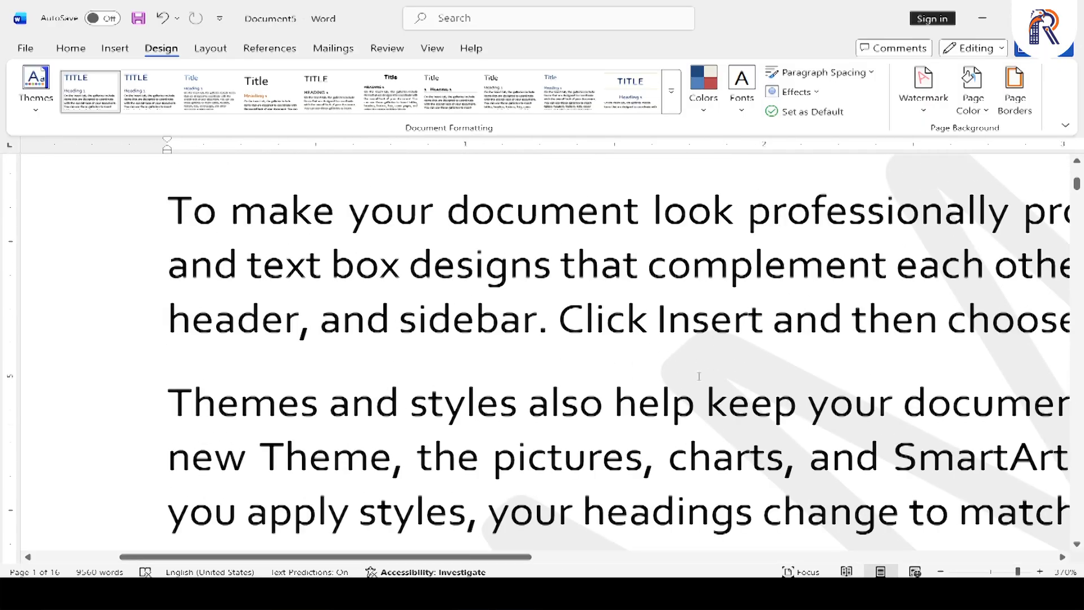
ctrl+scroll(699, 376, down, 20)
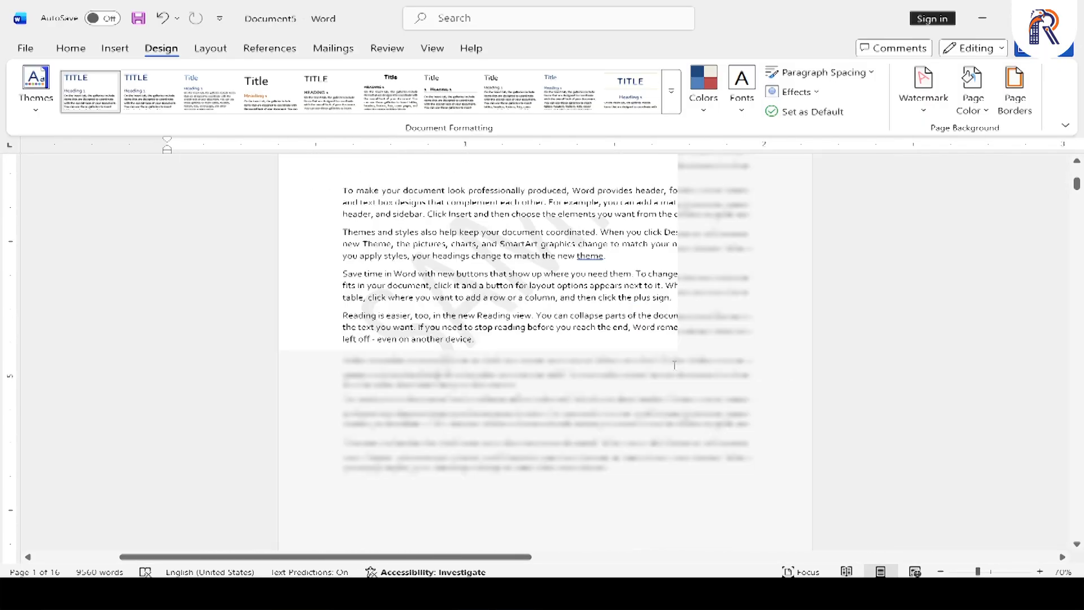
scroll(518, 362, up, 8)
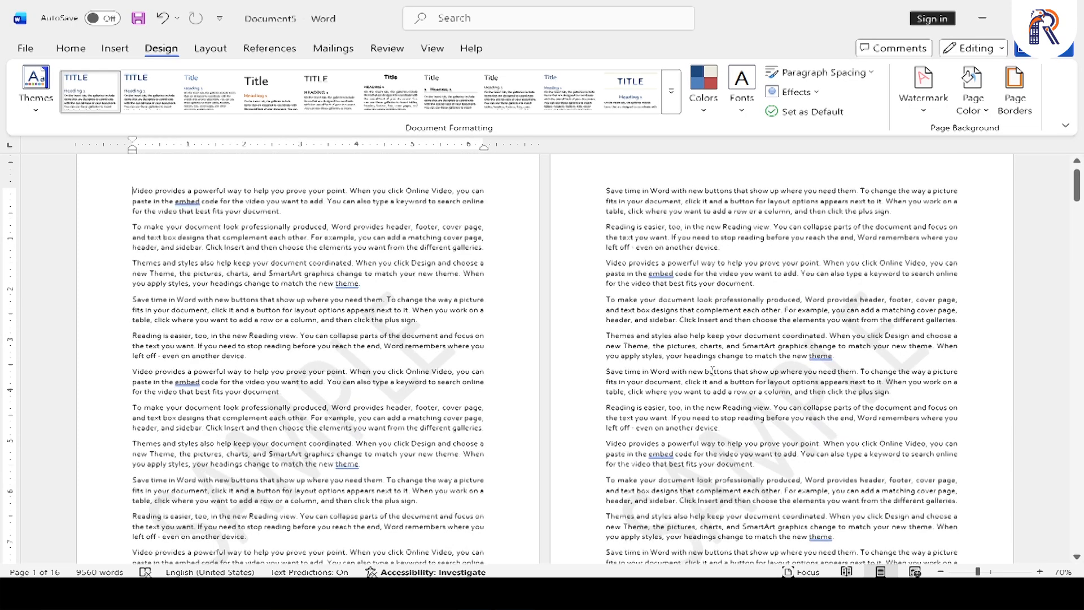
scroll(712, 371, down, 4)
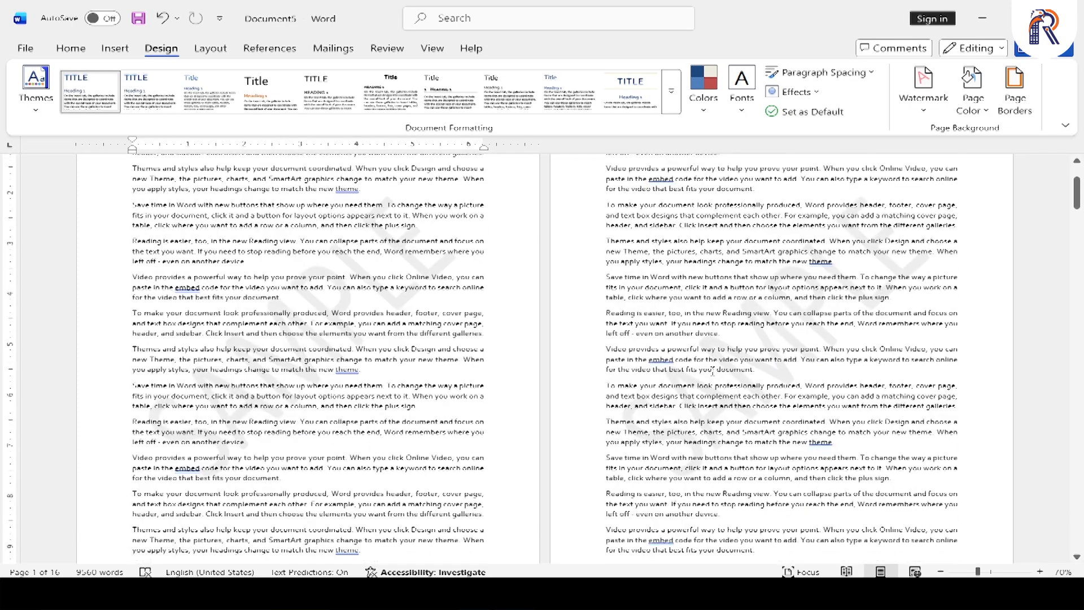
click(926, 110)
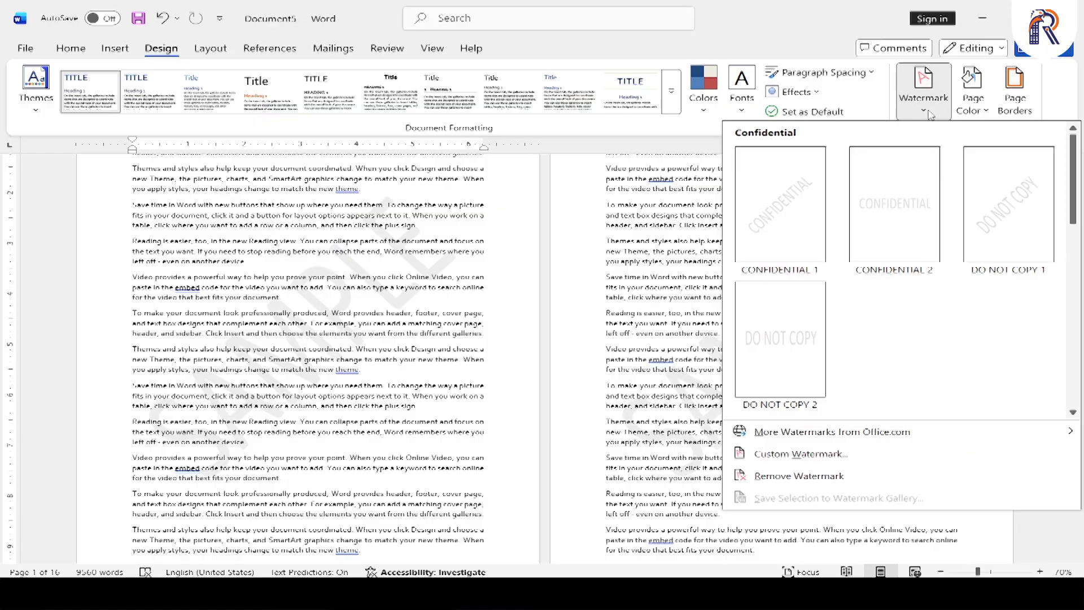
click(796, 454)
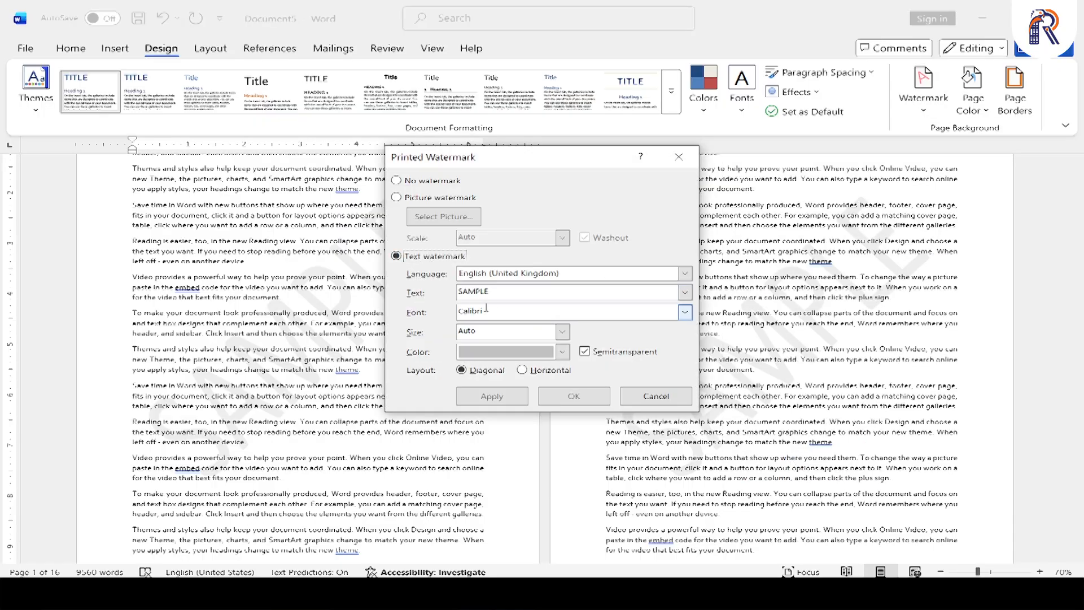
drag(499, 291, 451, 296)
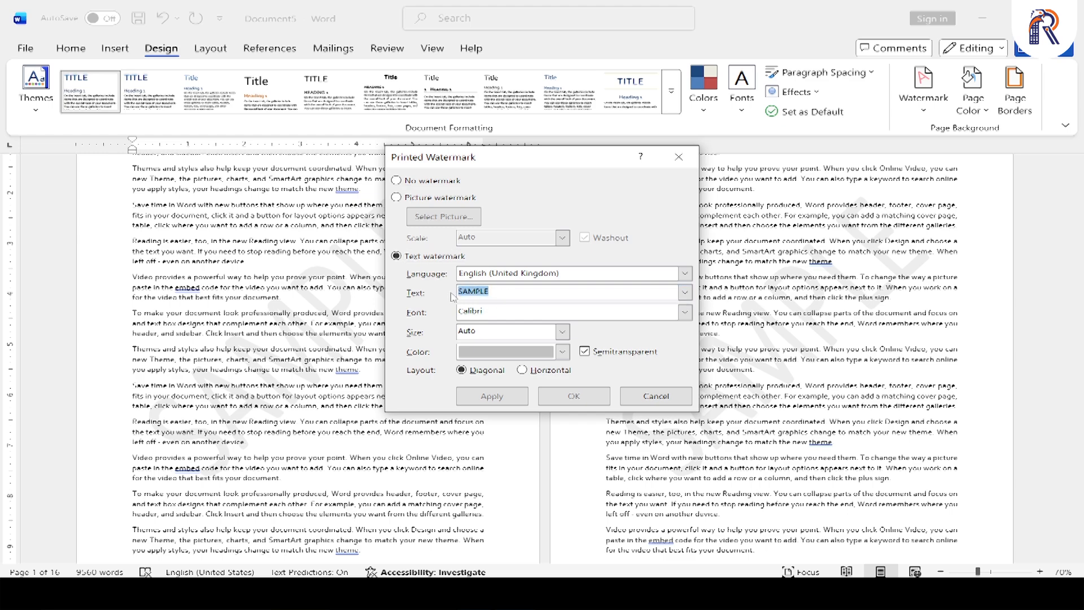
text(ROHAAN COMPUTER)
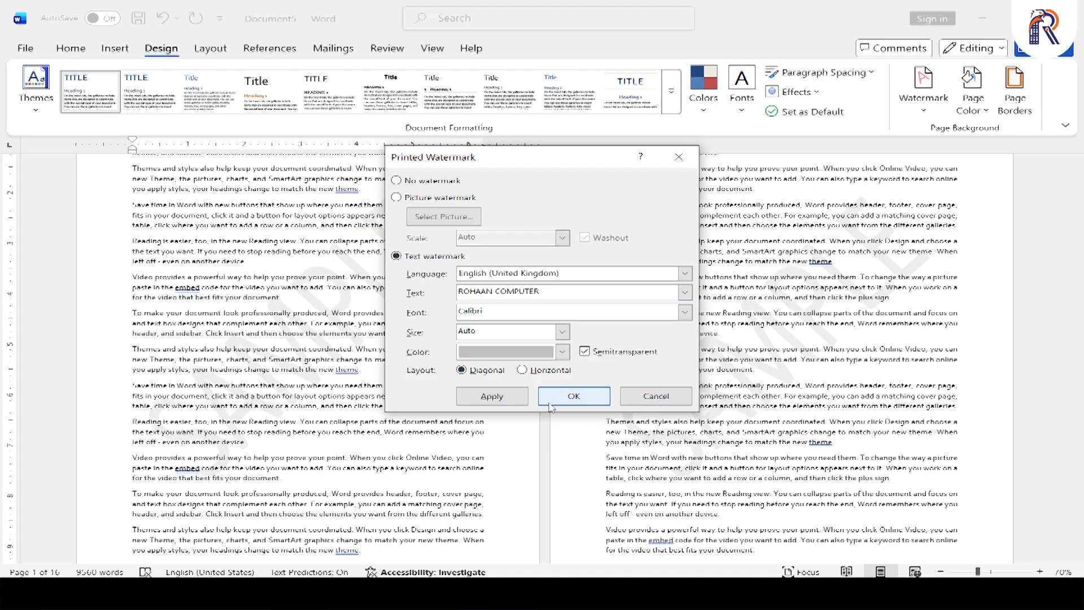
click(567, 396)
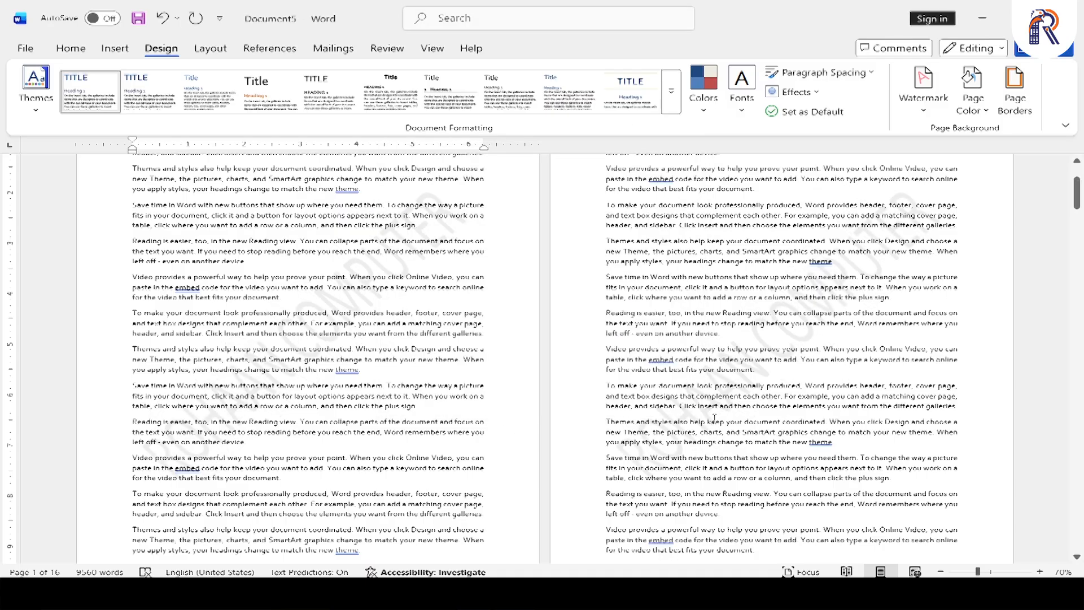
Recolor the custom ROHAAN COMPUTER text watermark red and apply it to the pages.
click(924, 85)
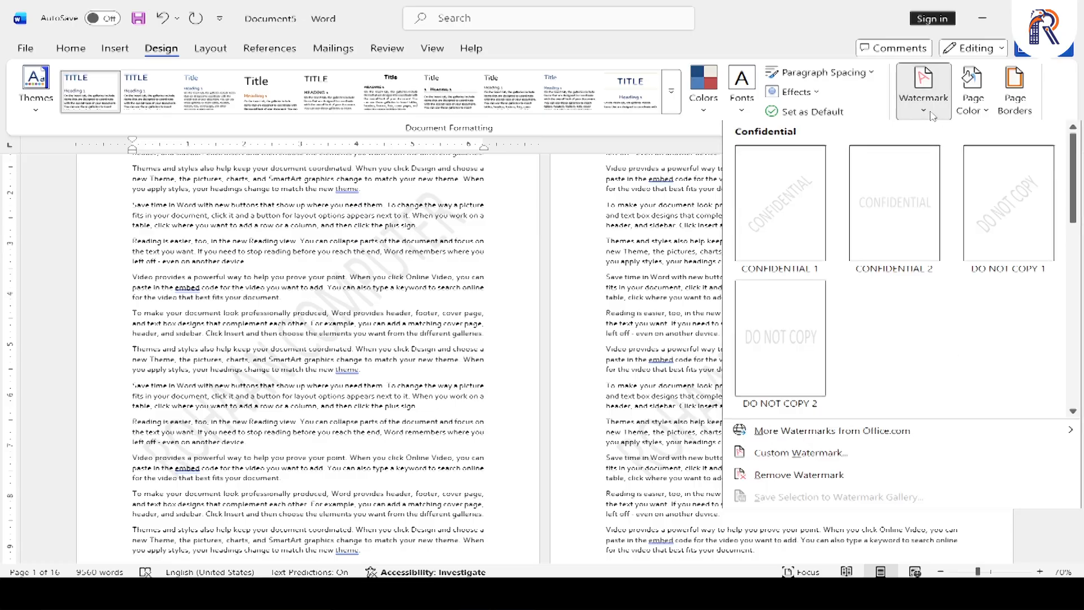
click(756, 520)
drag(491, 165, 251, 199)
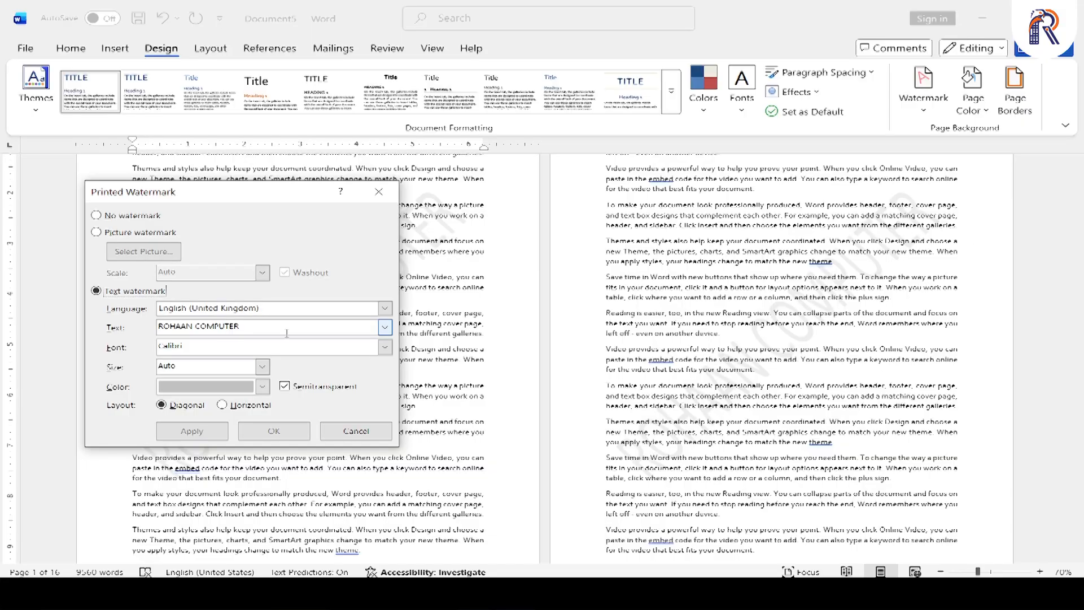
click(263, 387)
click(192, 337)
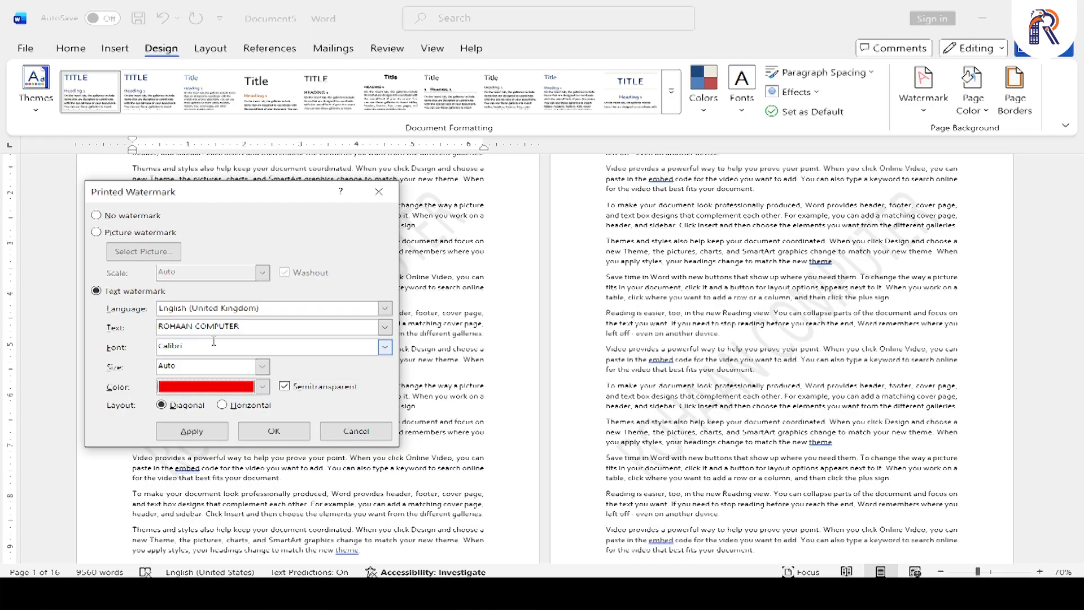
click(192, 431)
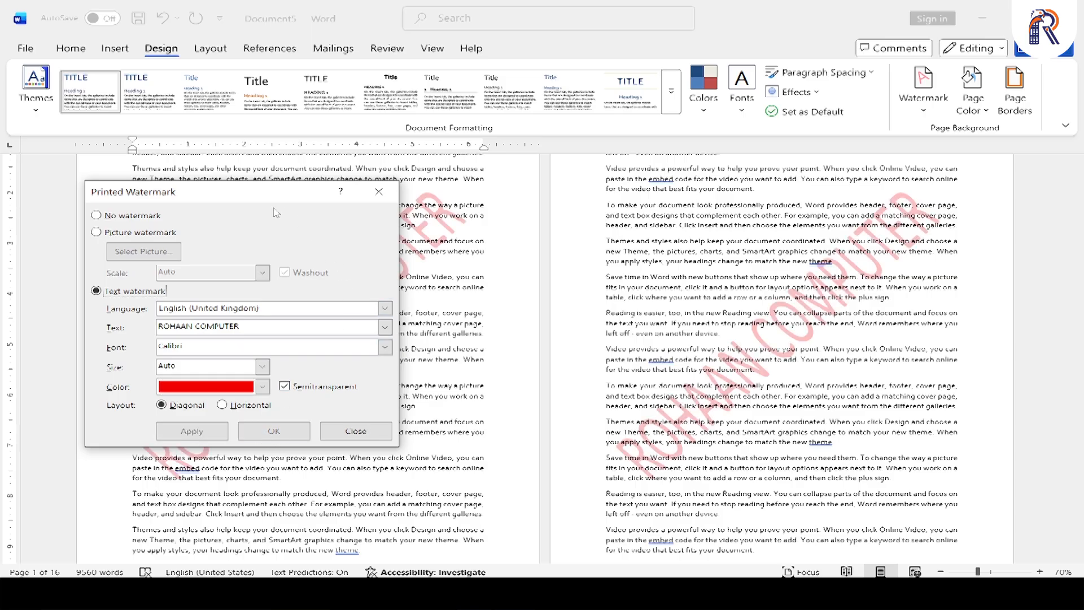
Change the watermark text's font to Californian FB and apply it.
drag(257, 199, 210, 200)
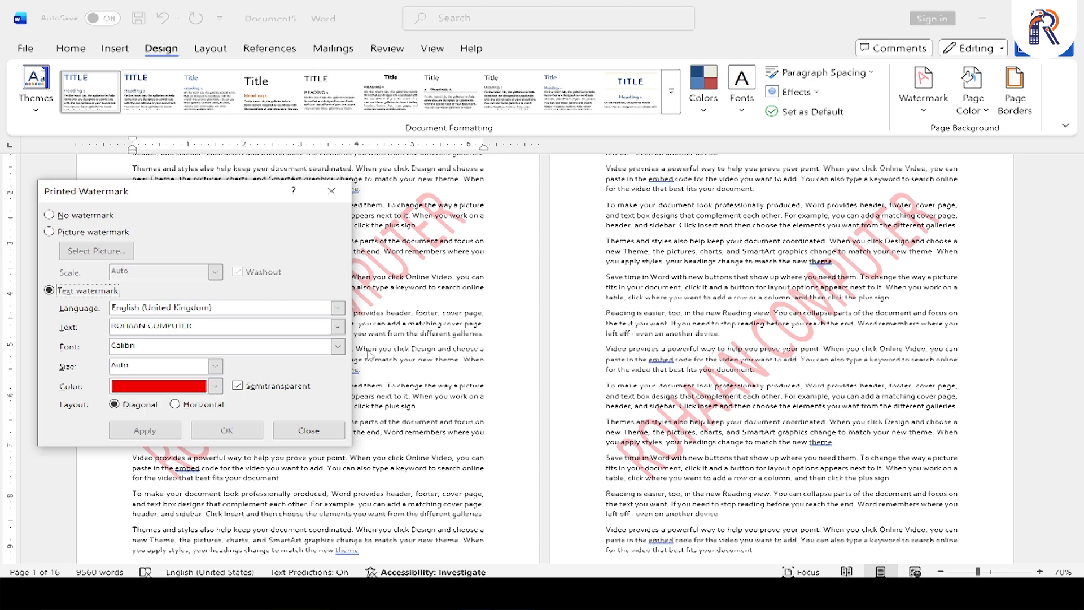
click(339, 348)
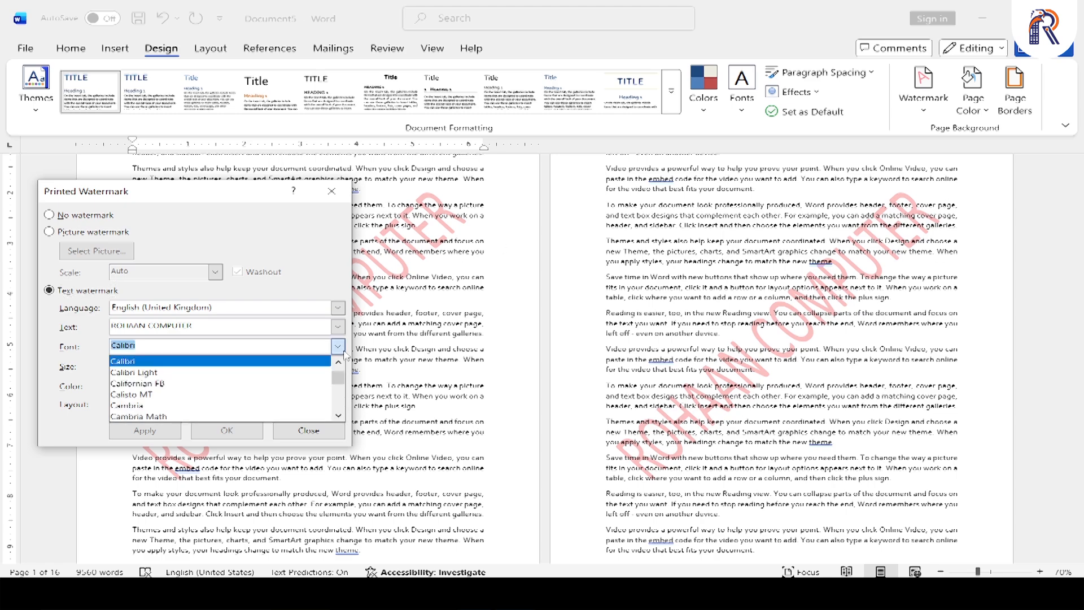
click(138, 383)
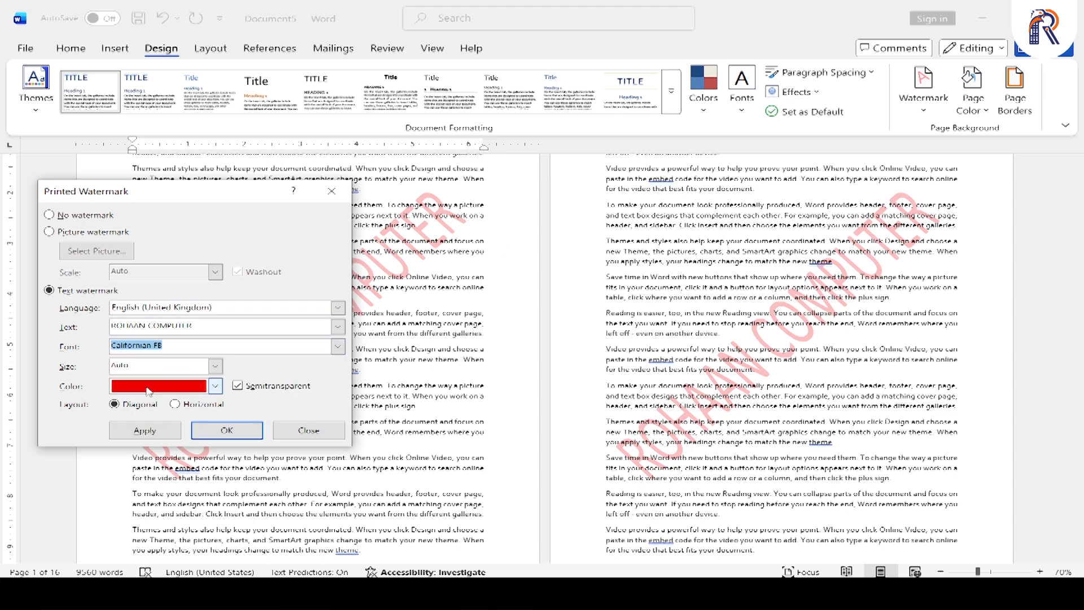
click(144, 430)
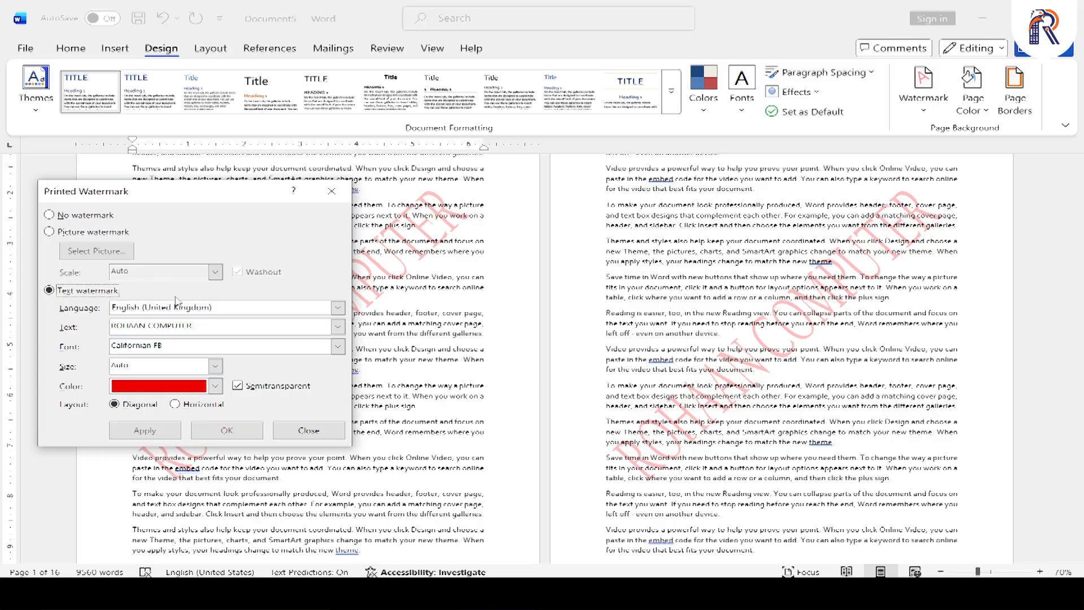
Try the watermark text at size 48 and set its size back to Auto.
click(215, 366)
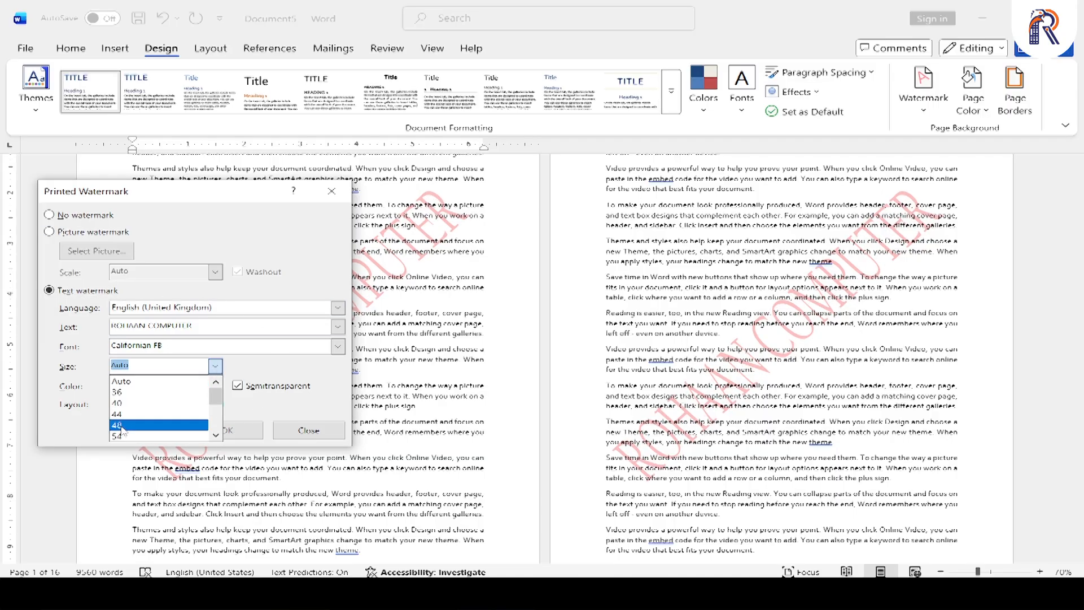
click(122, 424)
click(145, 430)
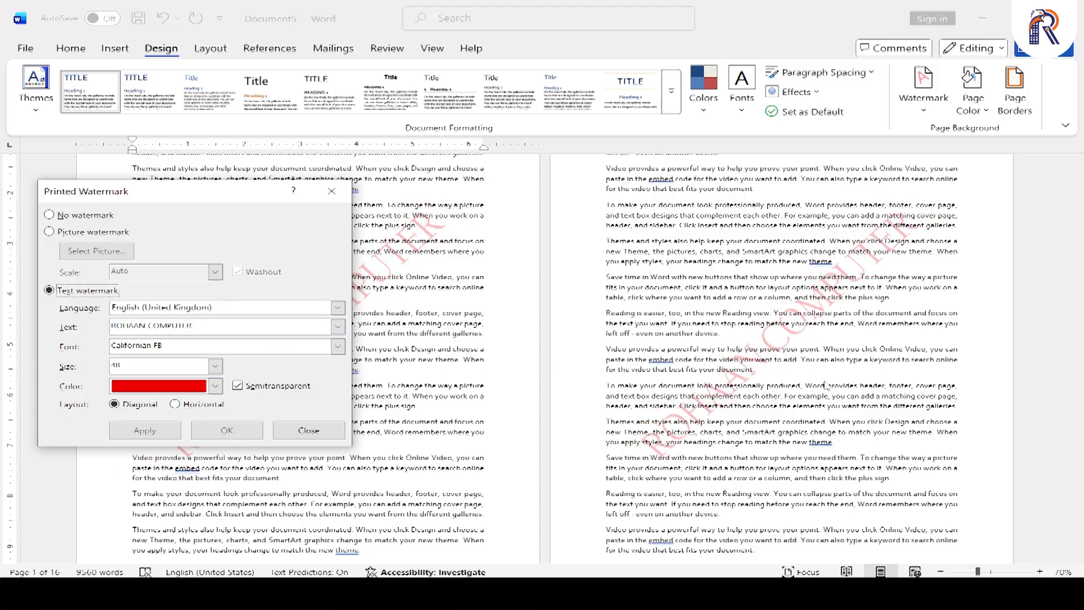
click(215, 365)
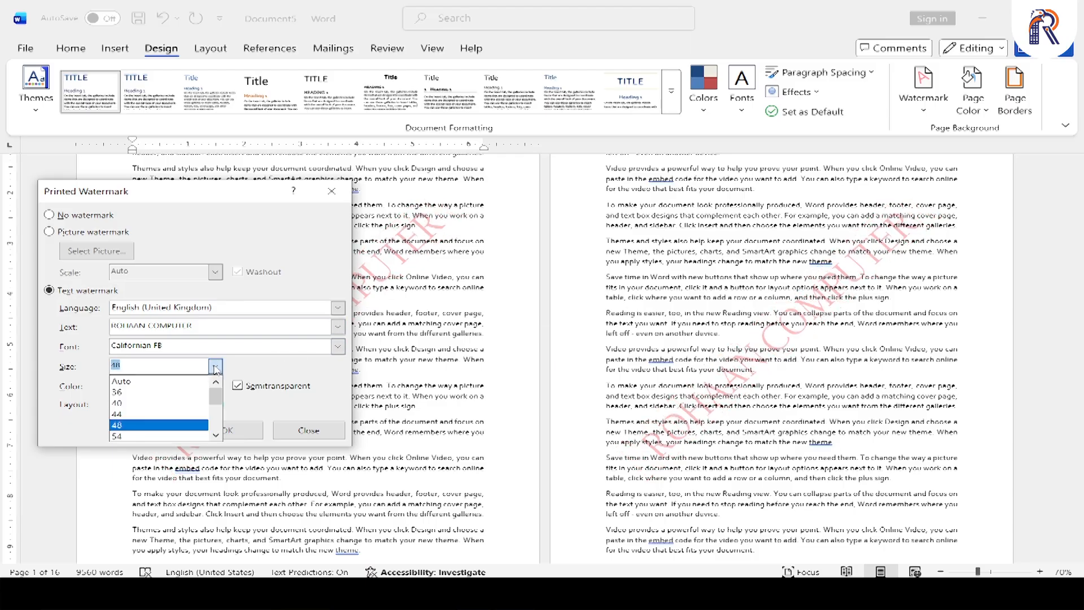
click(139, 383)
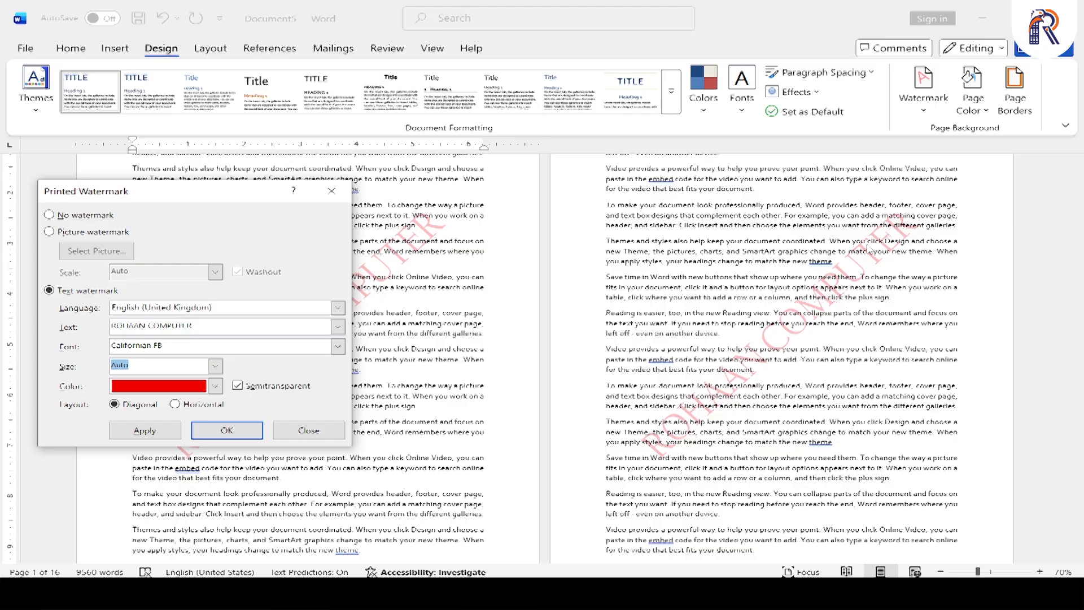
Try the watermark with Semitransparent turned off, and turn it back on.
click(237, 385)
click(145, 430)
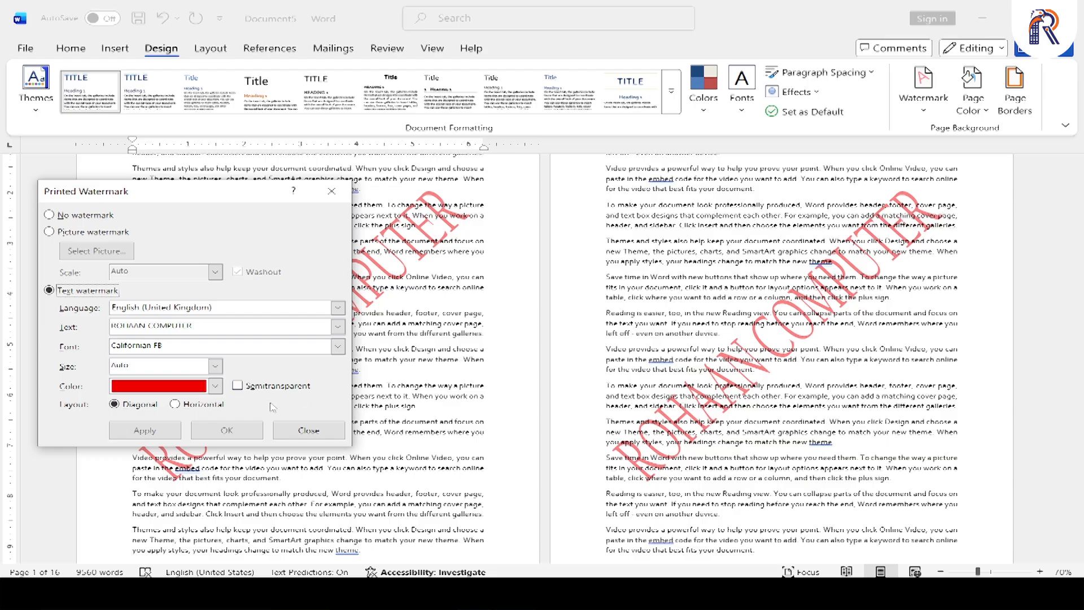
click(238, 387)
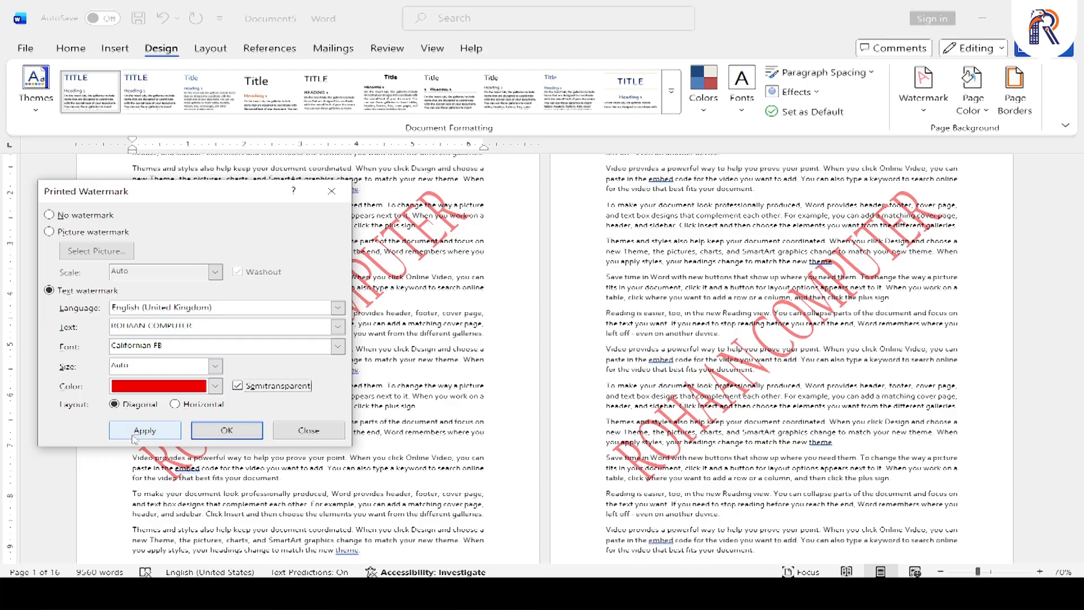
click(135, 432)
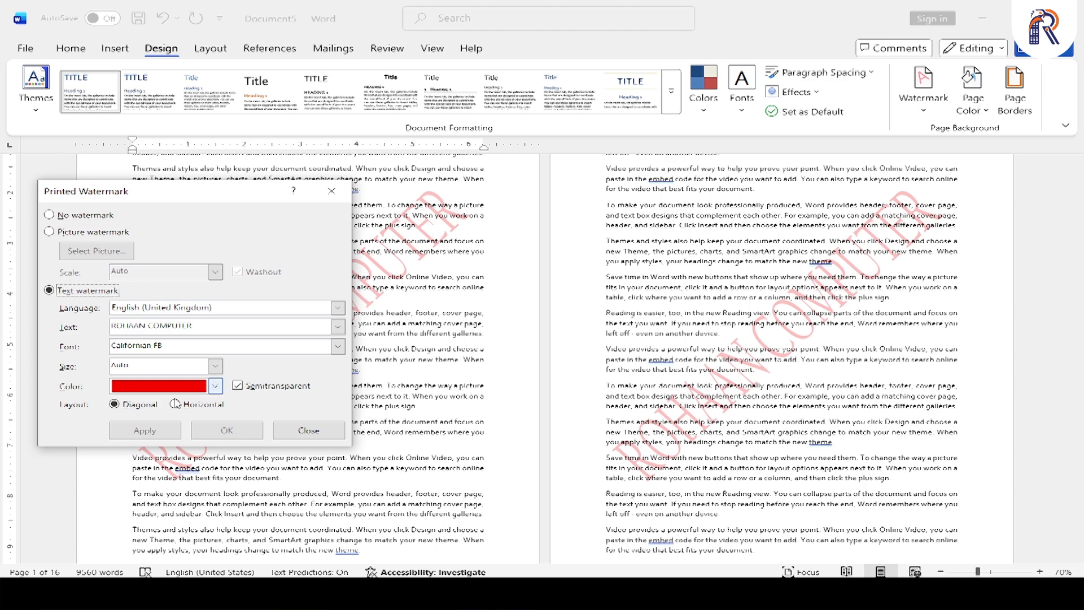
Try the horizontal layout for the text watermark and return it to diagonal.
click(175, 405)
click(144, 432)
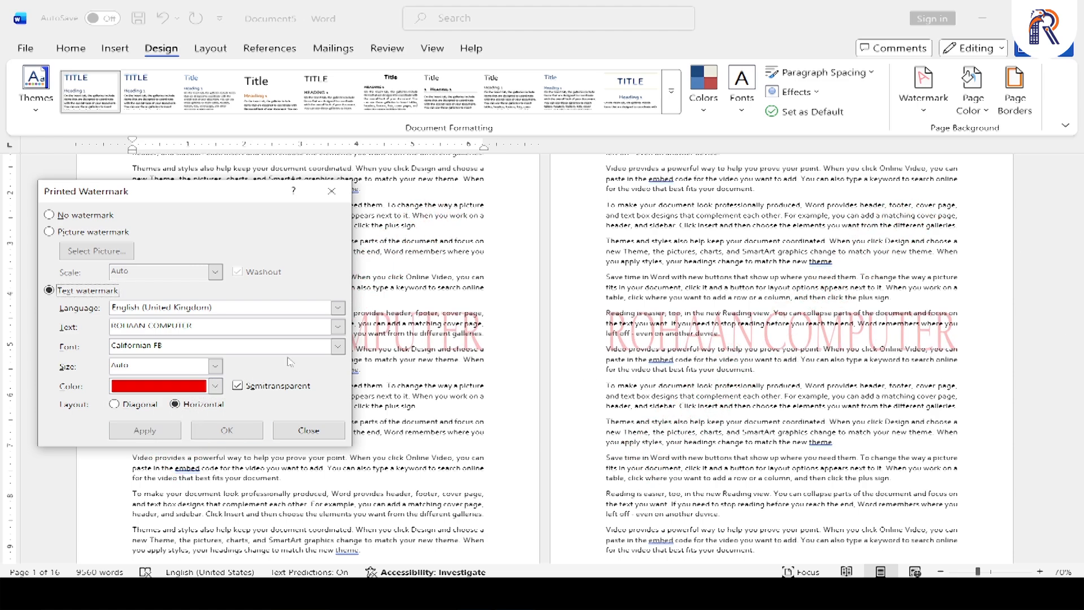
click(114, 404)
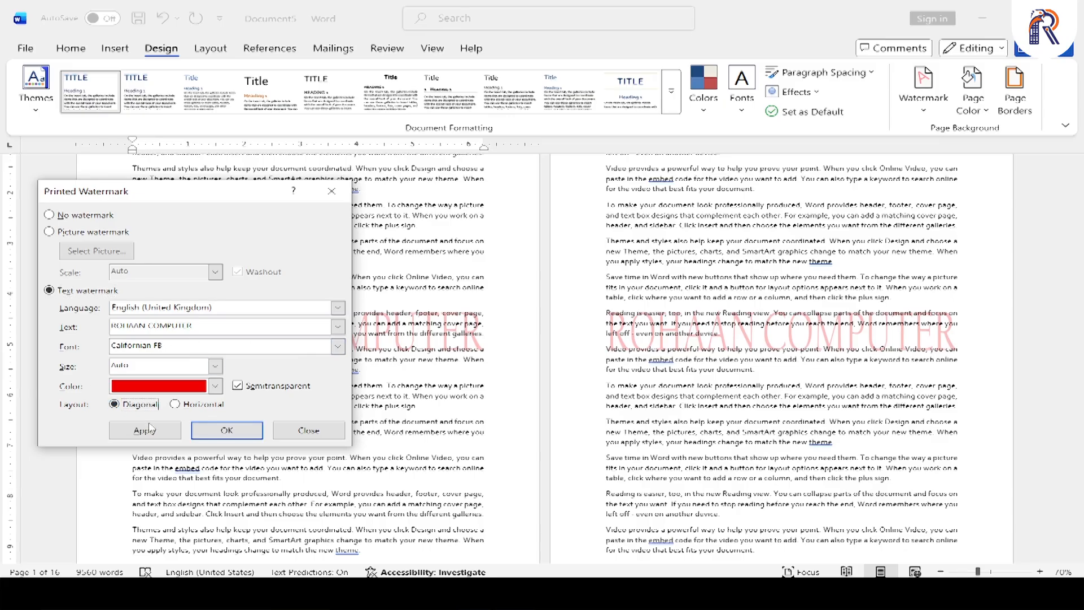
click(147, 433)
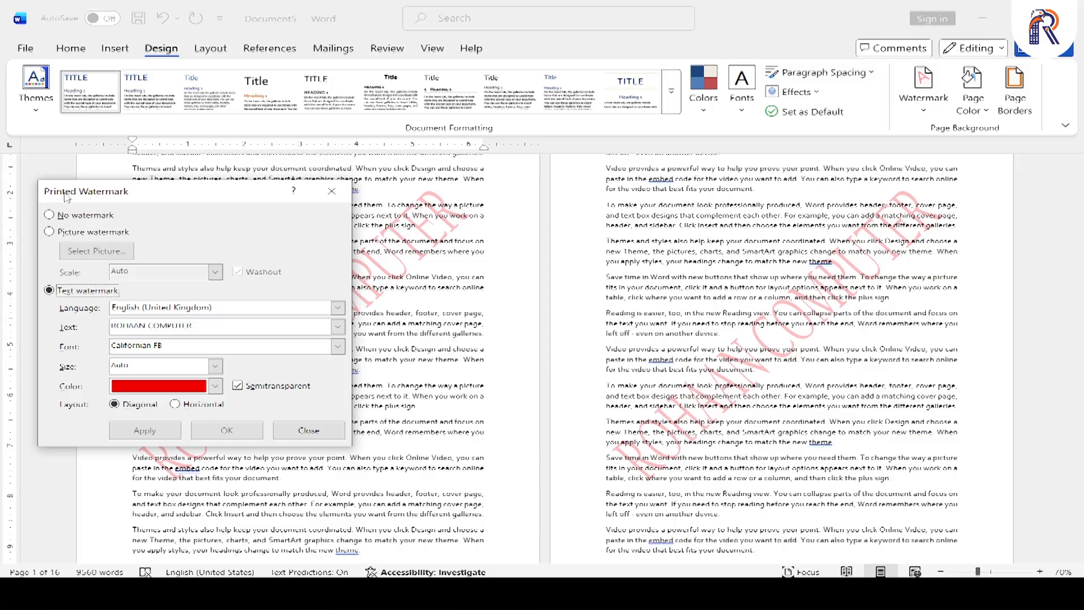
Switch the custom watermark to a picture and search Bing images for "ROHAAN INSTITUTE".
click(97, 237)
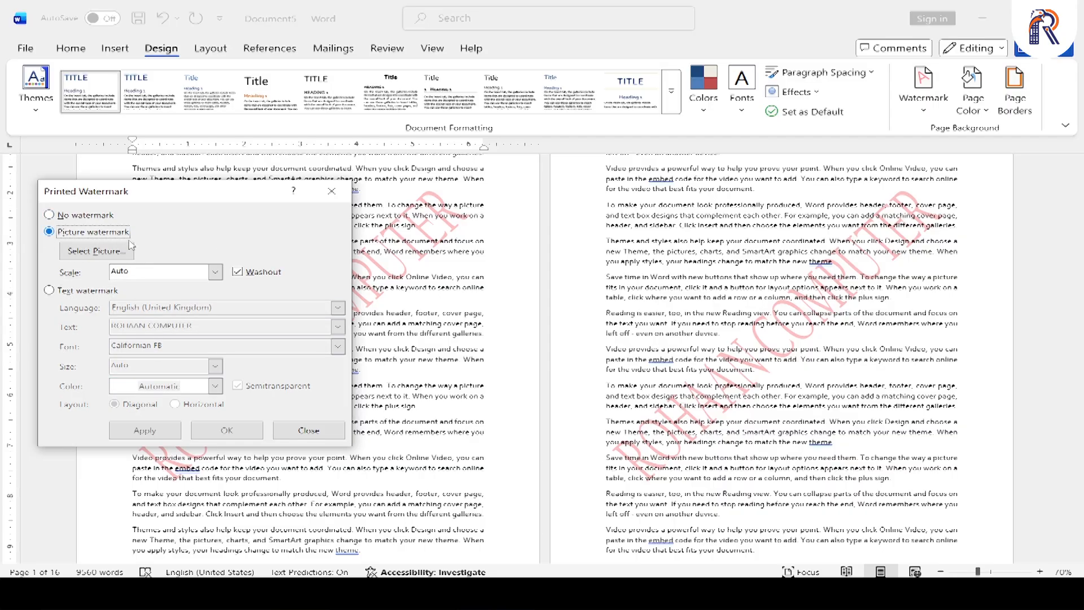
click(97, 254)
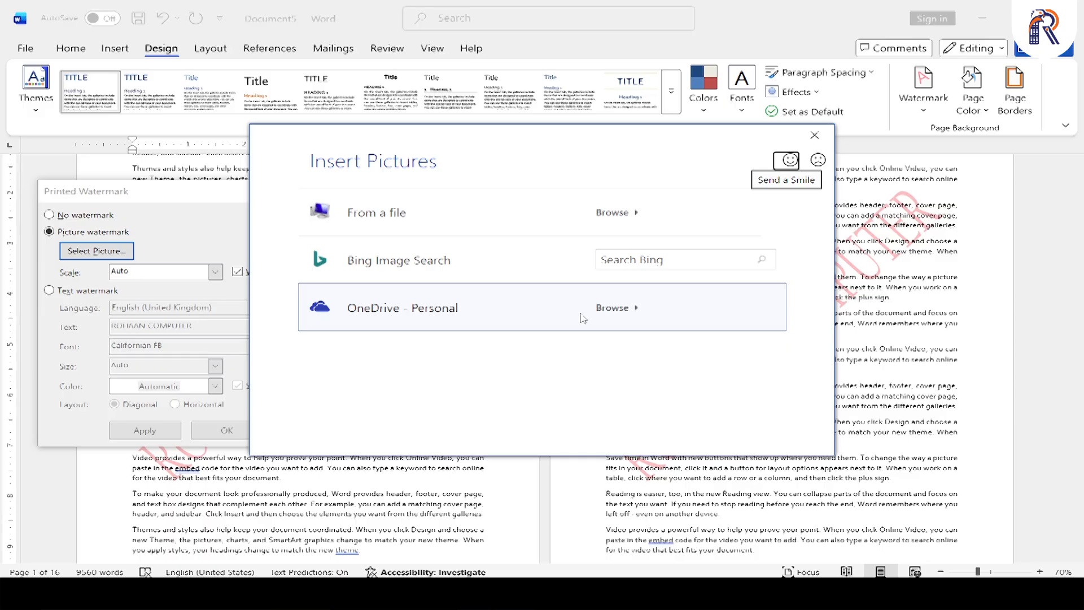
click(651, 258)
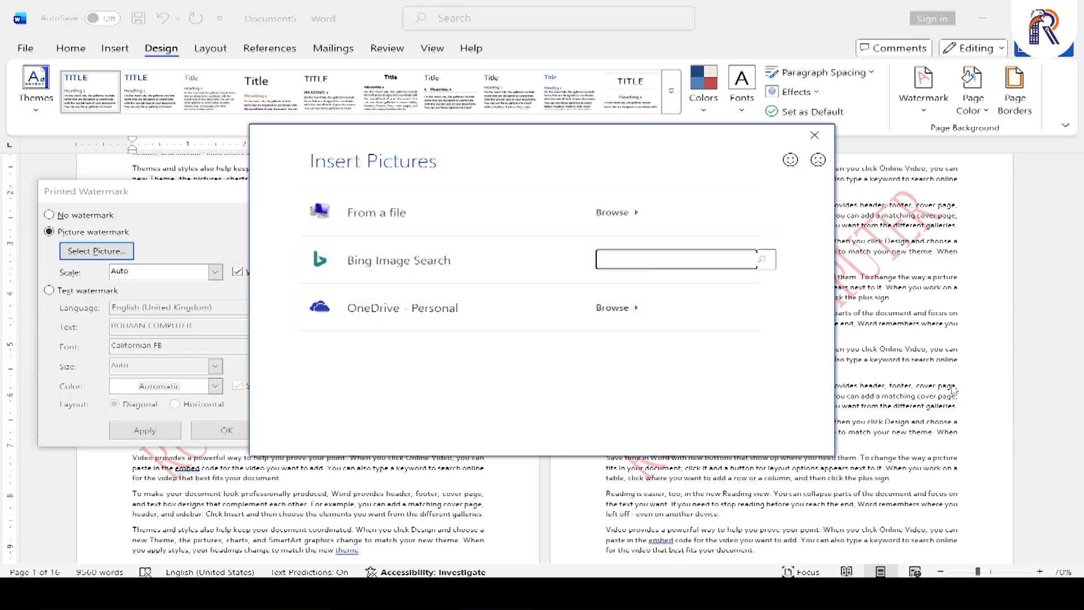
text(ROHAAN INSTITUTE)
key(Return)
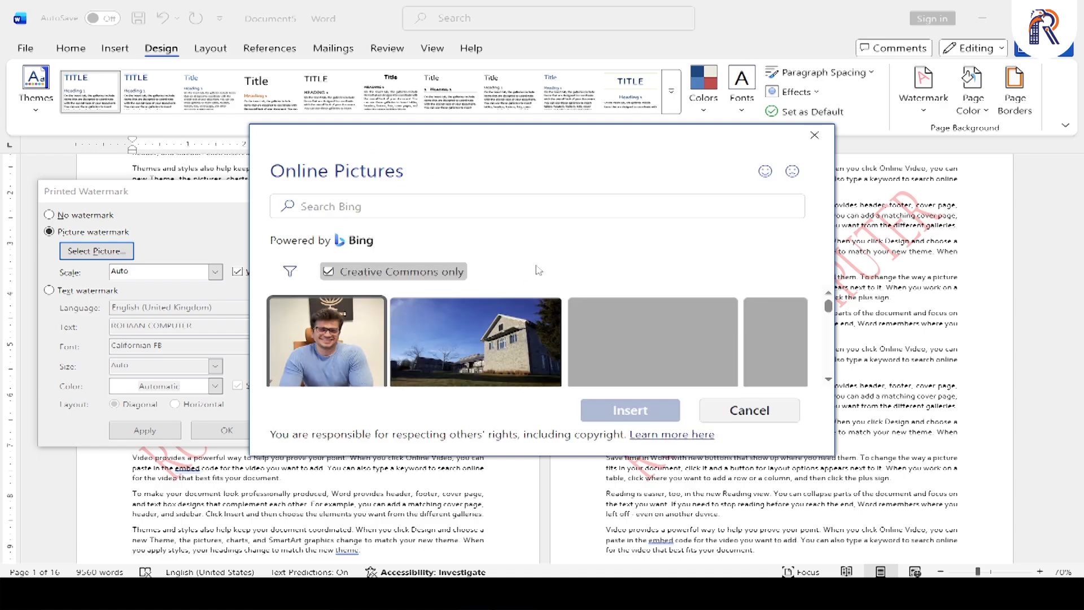
Insert the Sanctuary Wellness Institute logo from the image results and apply it as the picture watermark with Washout turned off.
scroll(508, 328, down, 5)
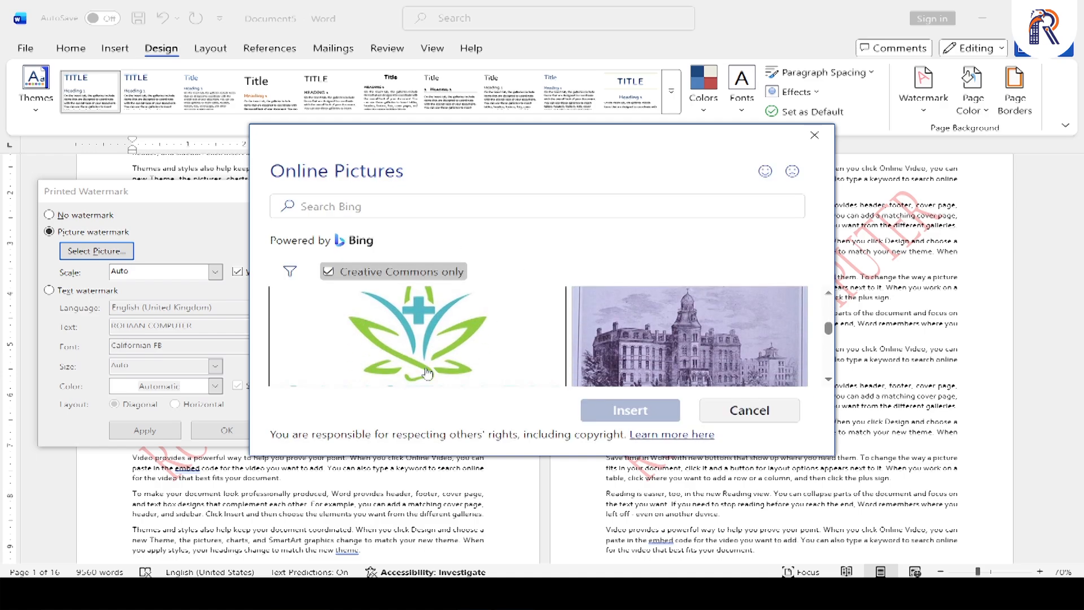
click(433, 334)
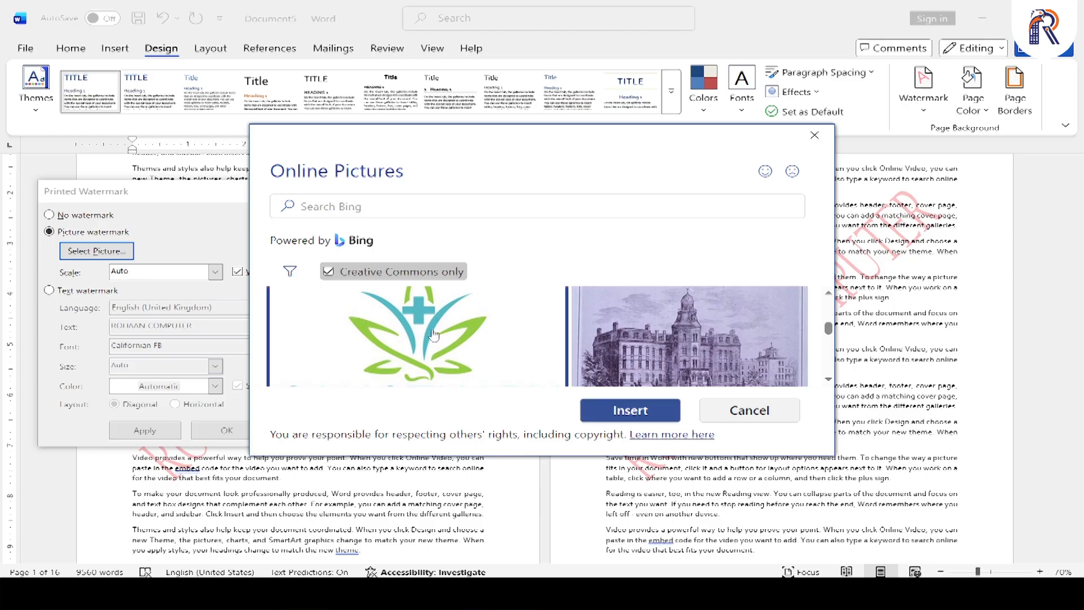
click(630, 412)
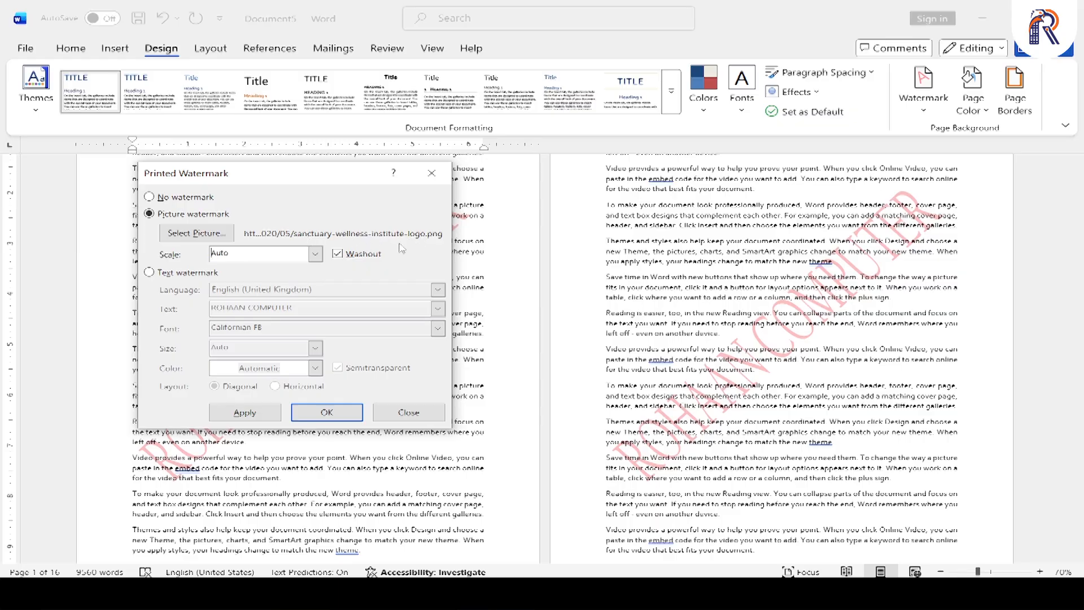
click(254, 413)
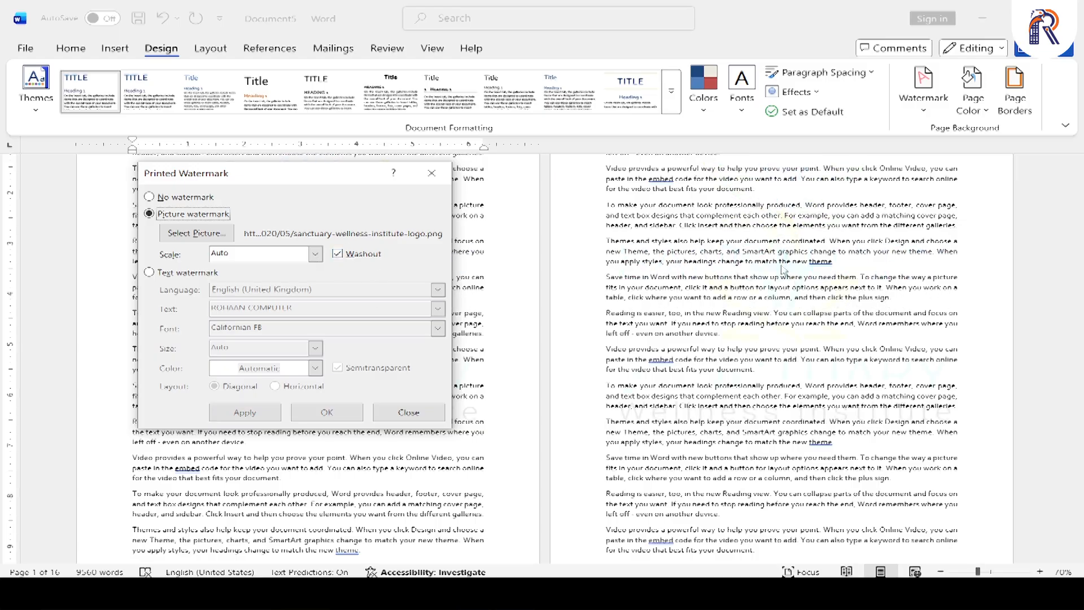
click(338, 254)
click(265, 417)
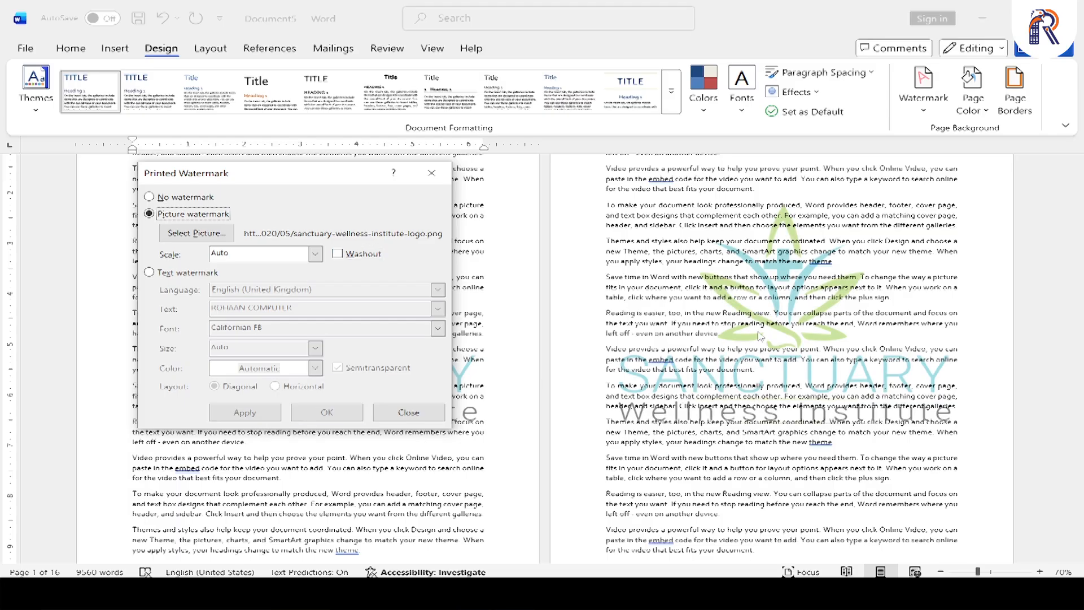
Try the picture watermark at 100% and 50% scale, and return its scale to Auto.
click(316, 255)
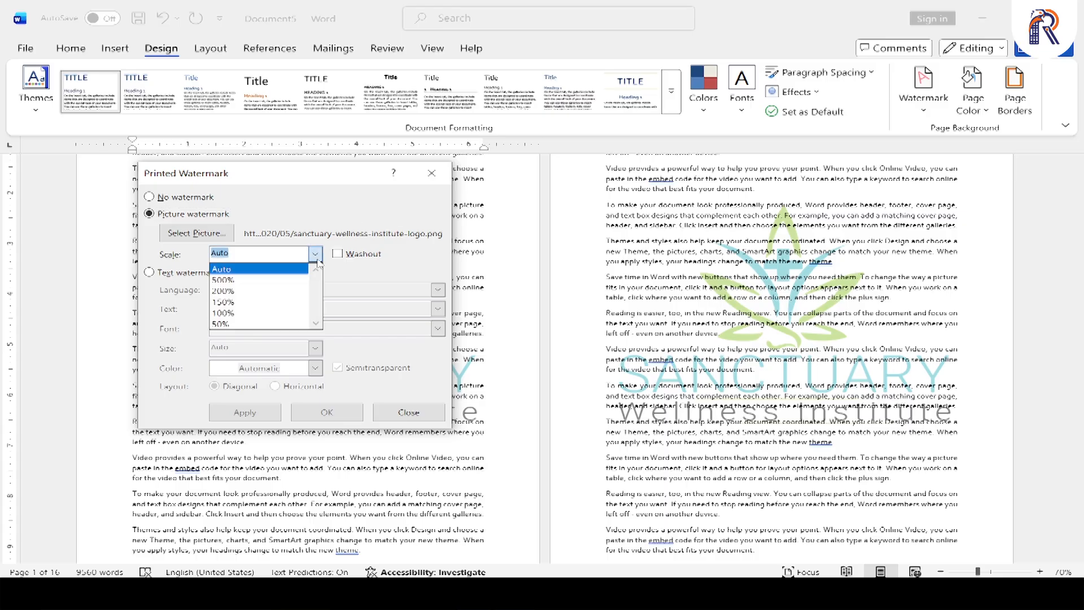
click(229, 313)
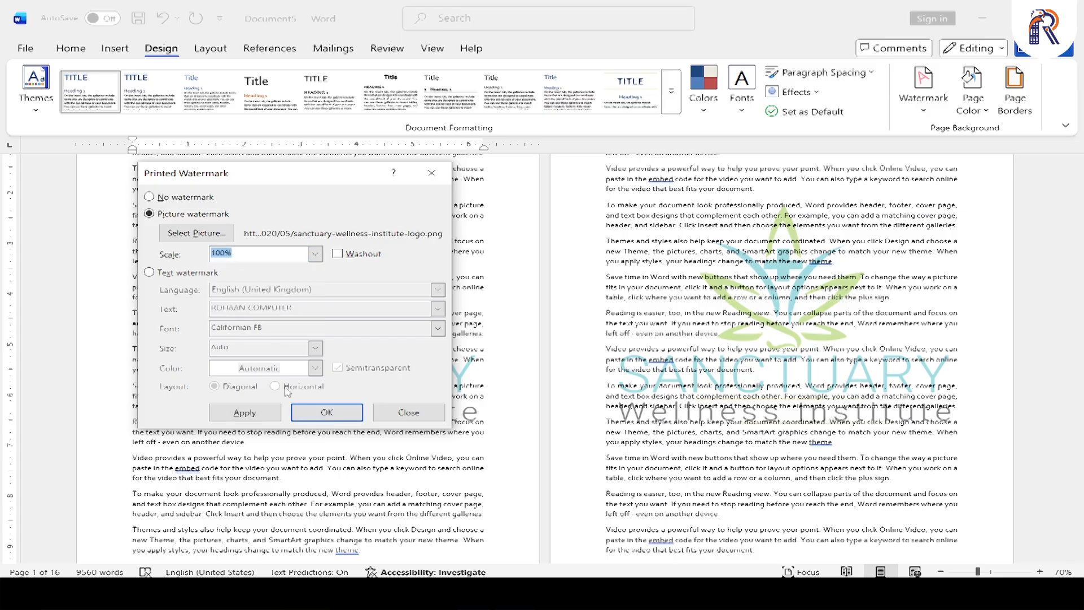
click(255, 417)
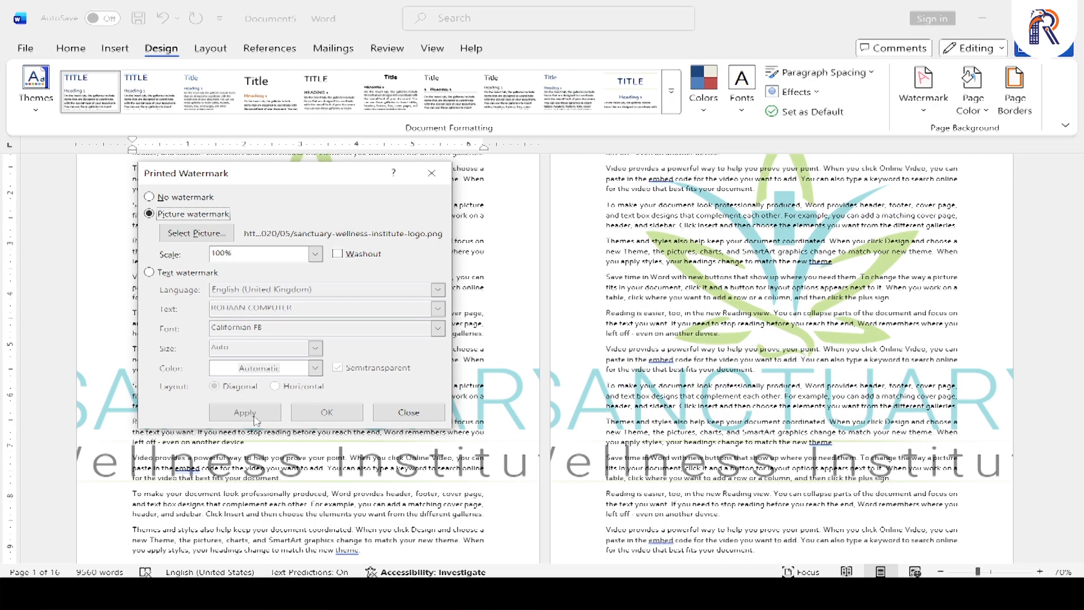
click(323, 255)
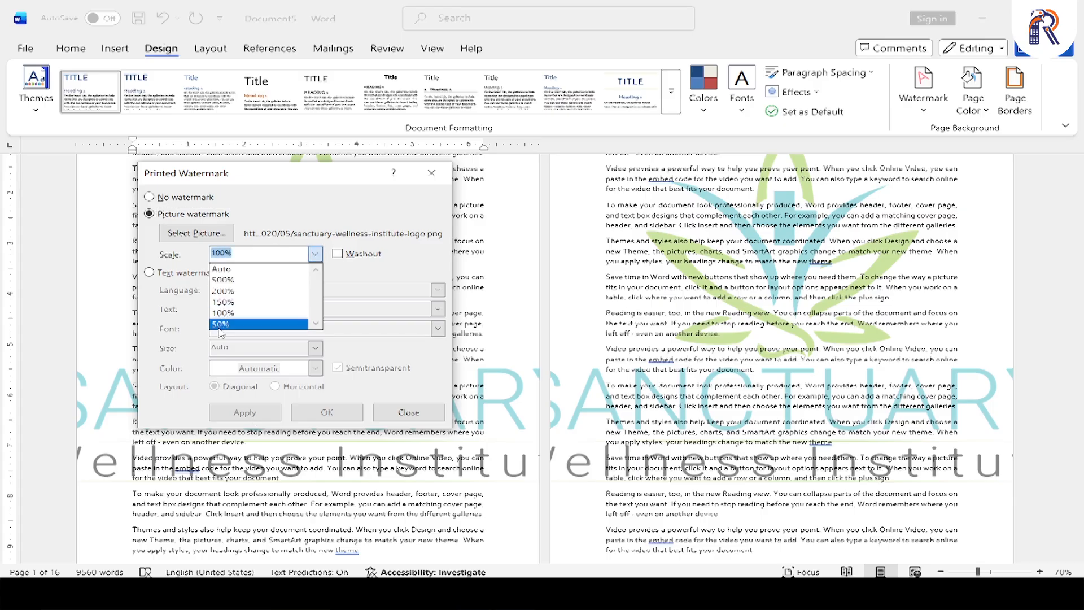
click(254, 320)
click(250, 415)
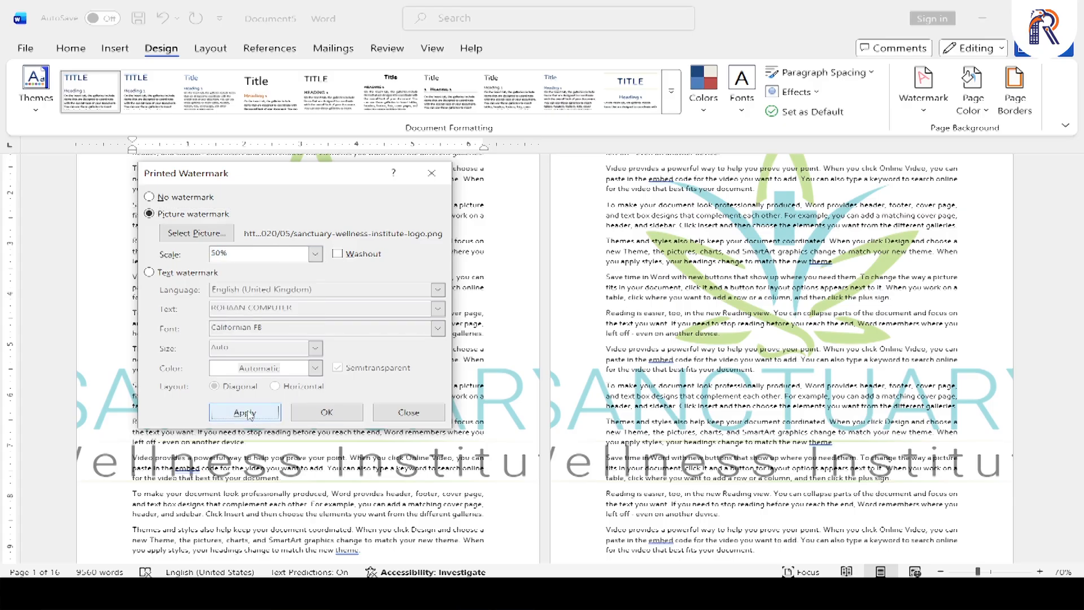
click(315, 254)
click(224, 269)
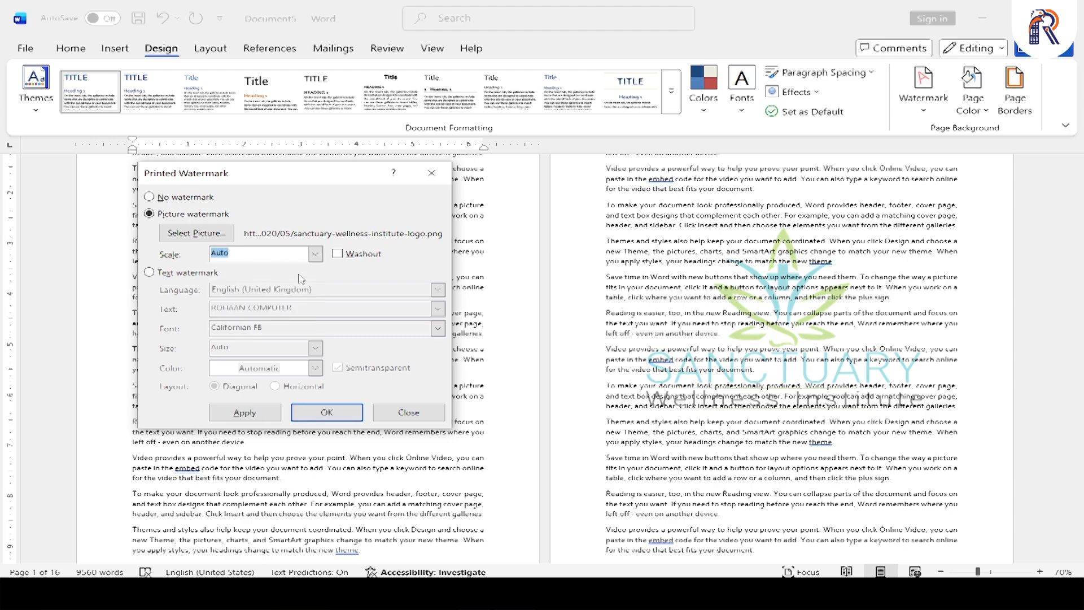
click(260, 415)
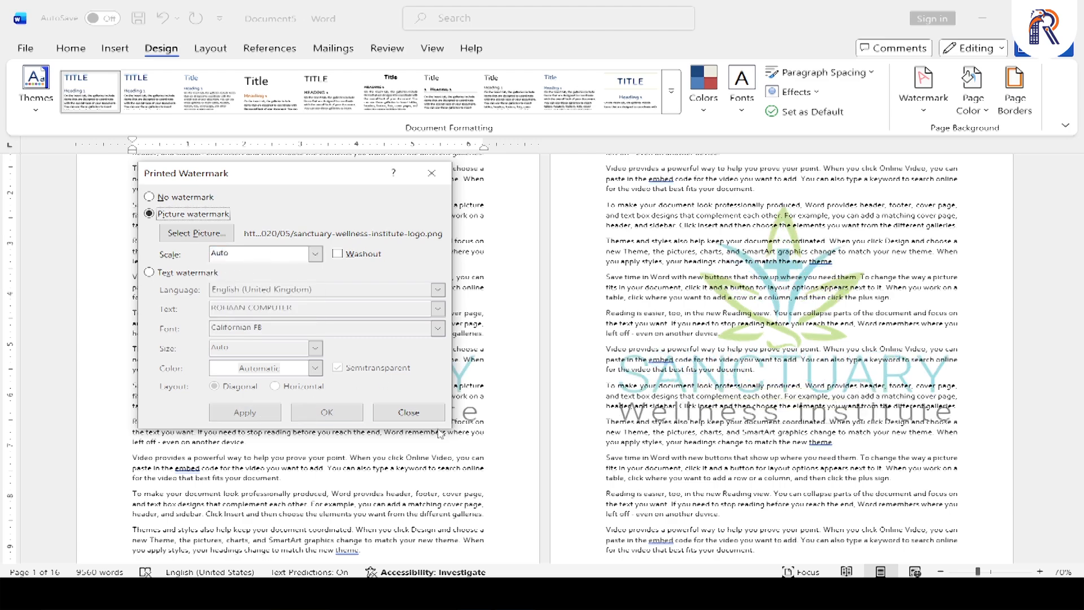
click(424, 417)
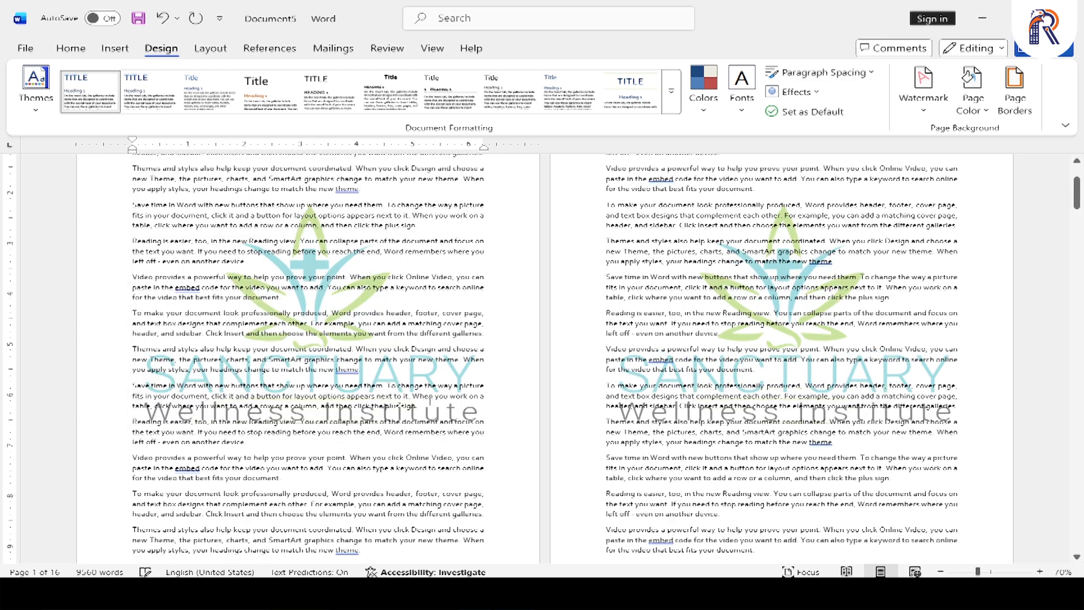
Add blank pages at the end of the document and check the picture watermark across the pages.
scroll(692, 261, down, 10)
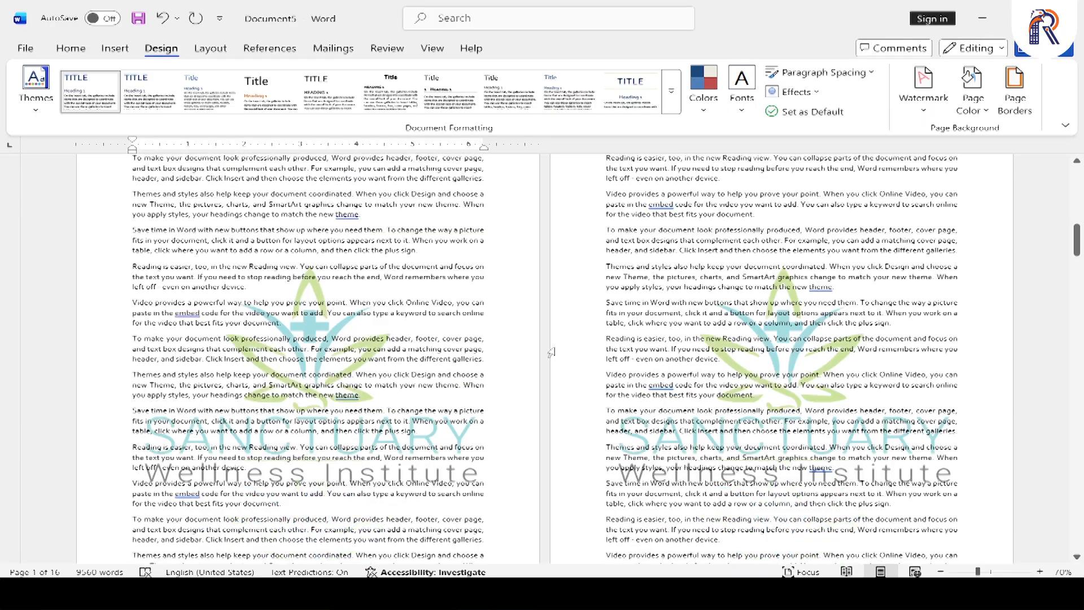
scroll(564, 347, down, 15)
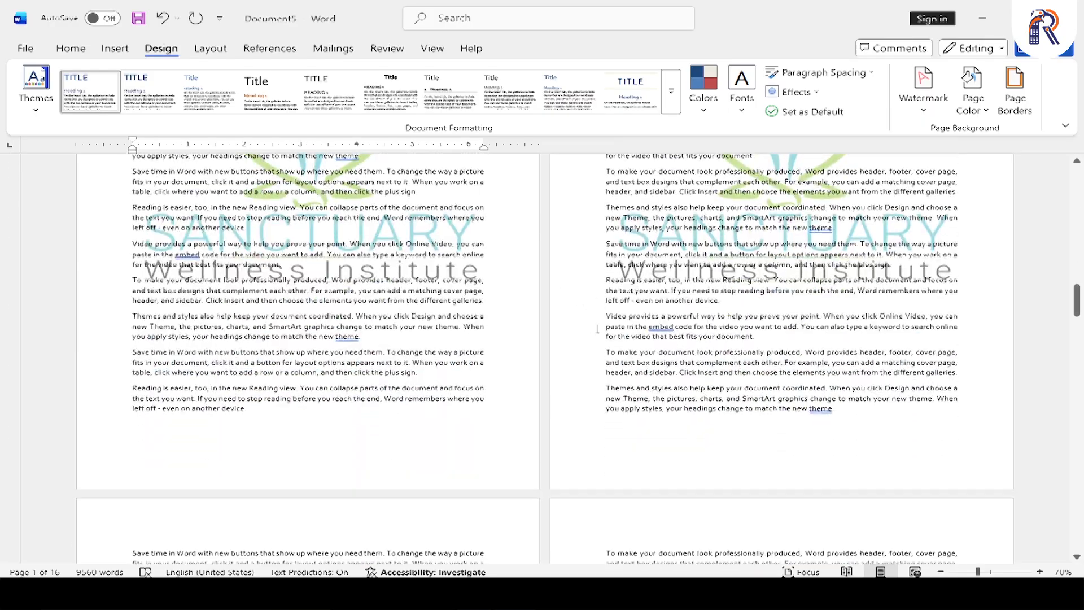
key(ctrl+End)
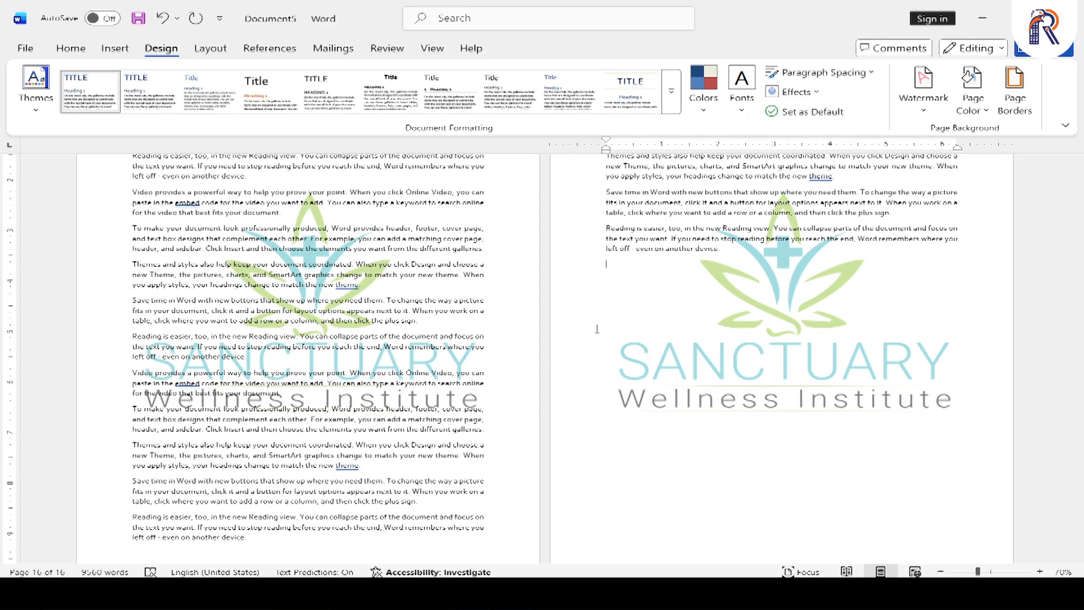
key(ctrl+Return)
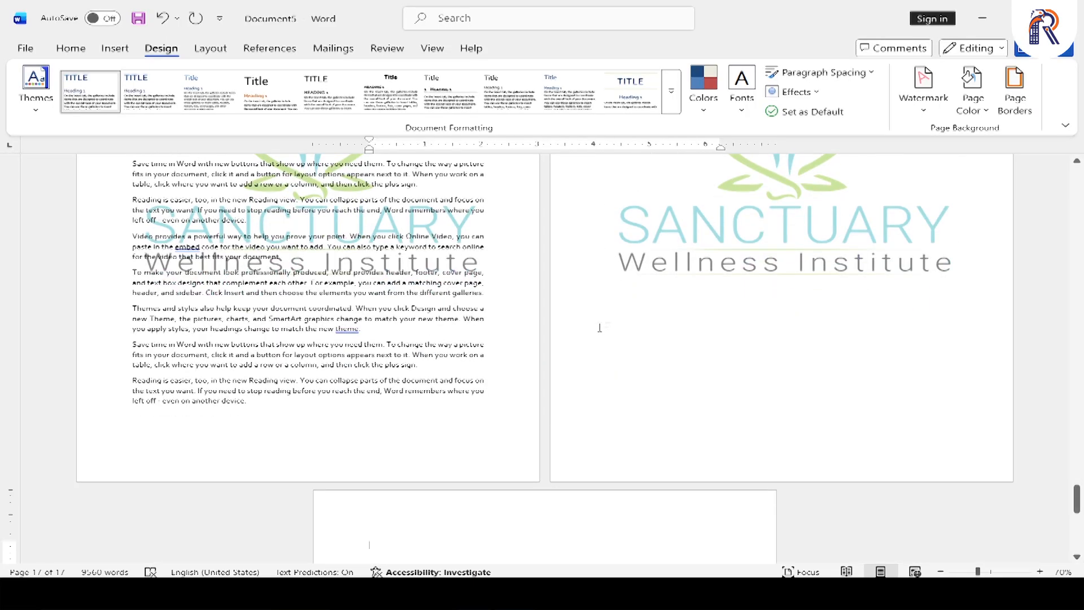
key(ctrl+Return)
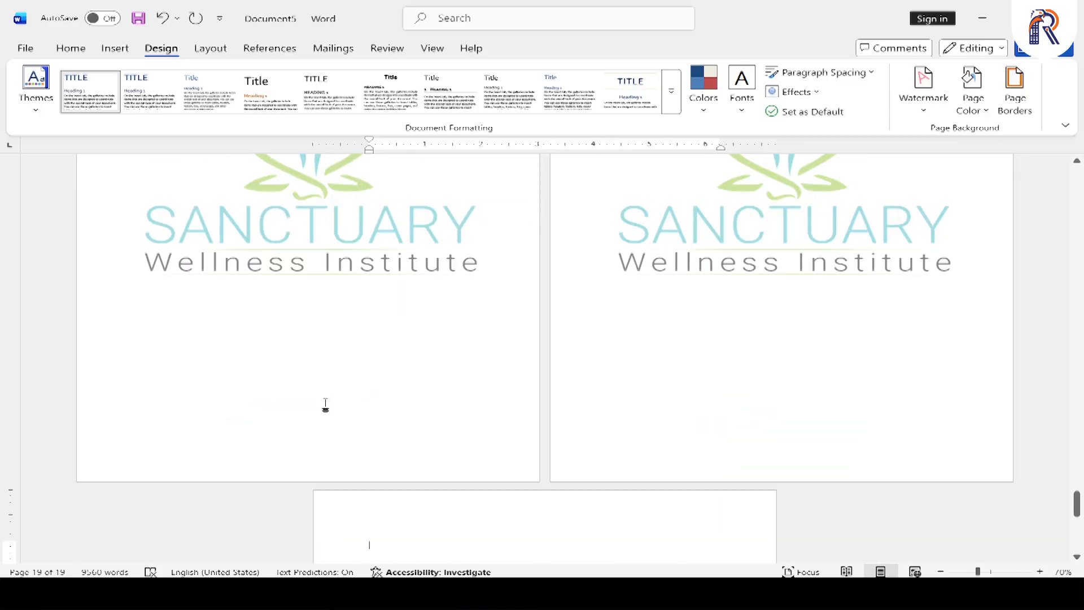
scroll(325, 406, up, 1)
scroll(326, 406, up, 8)
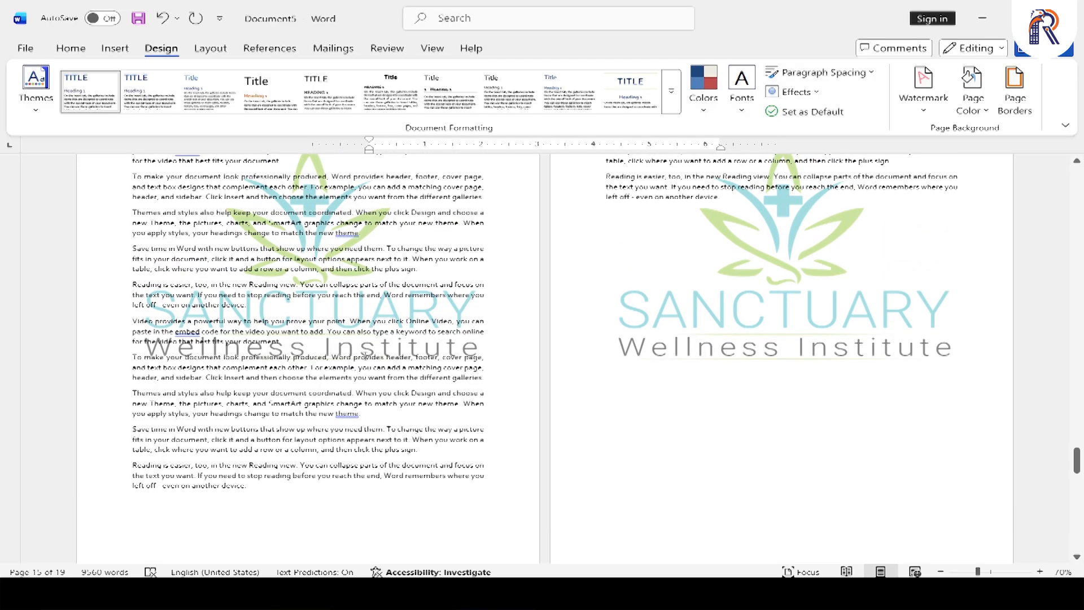
scroll(366, 356, up, 10)
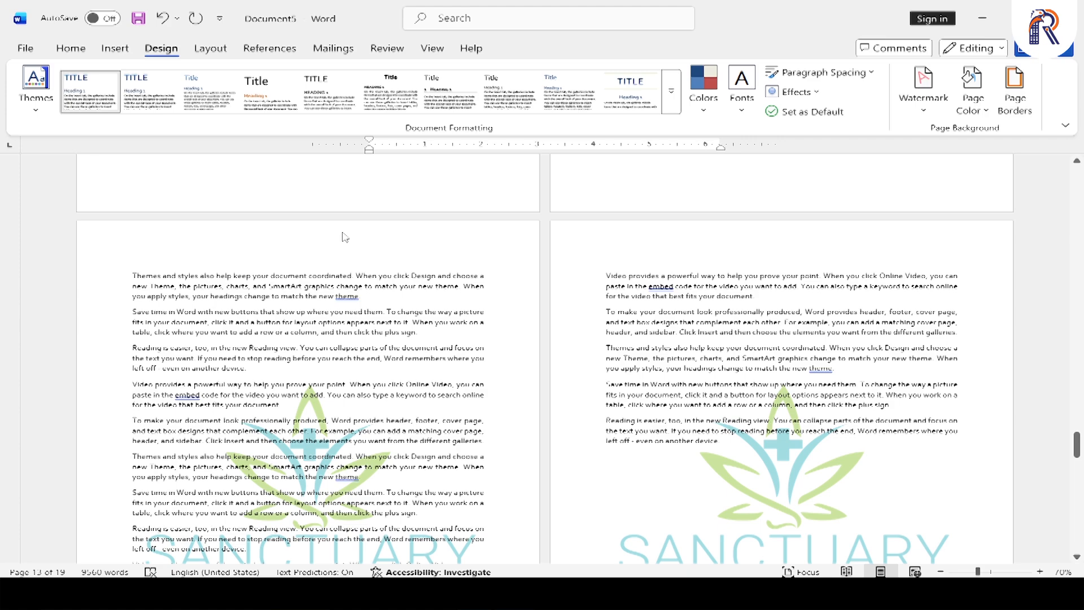
Remove the picture watermark from the document and return to its beginning.
click(923, 91)
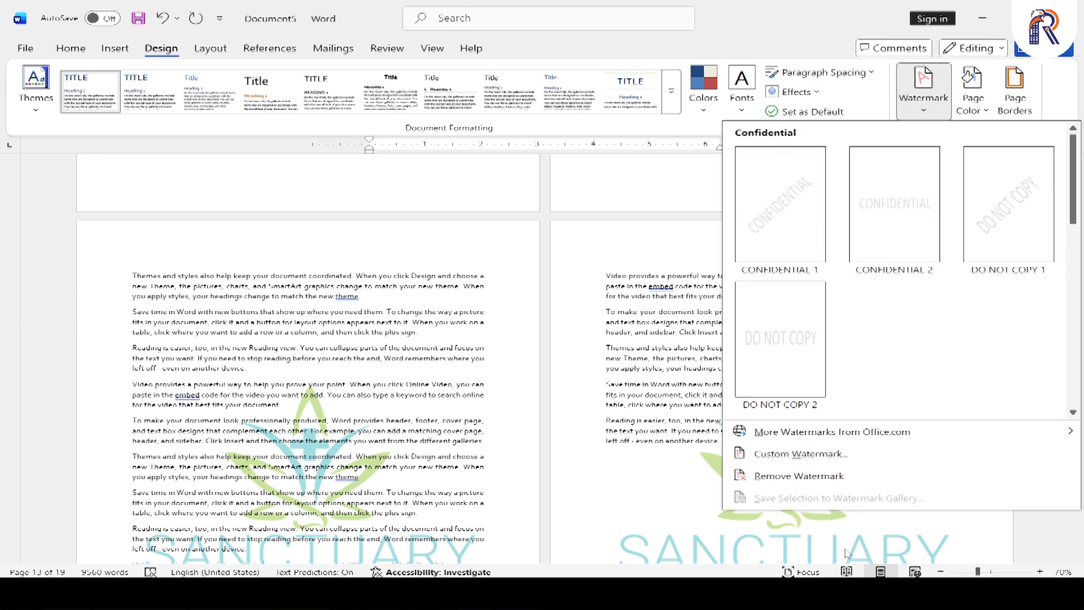
click(790, 475)
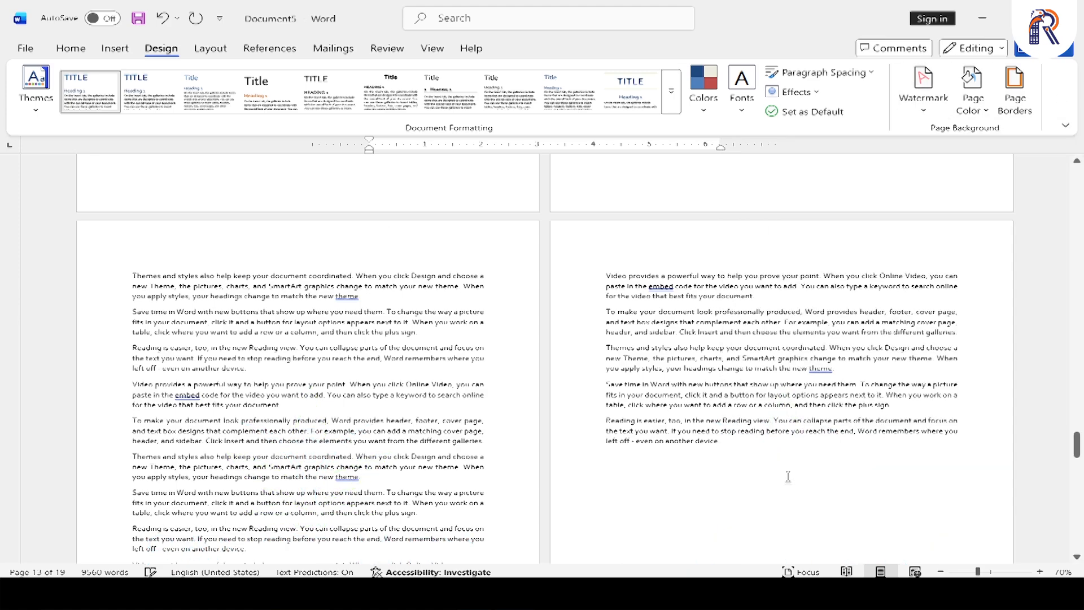
key(ctrl+Home)
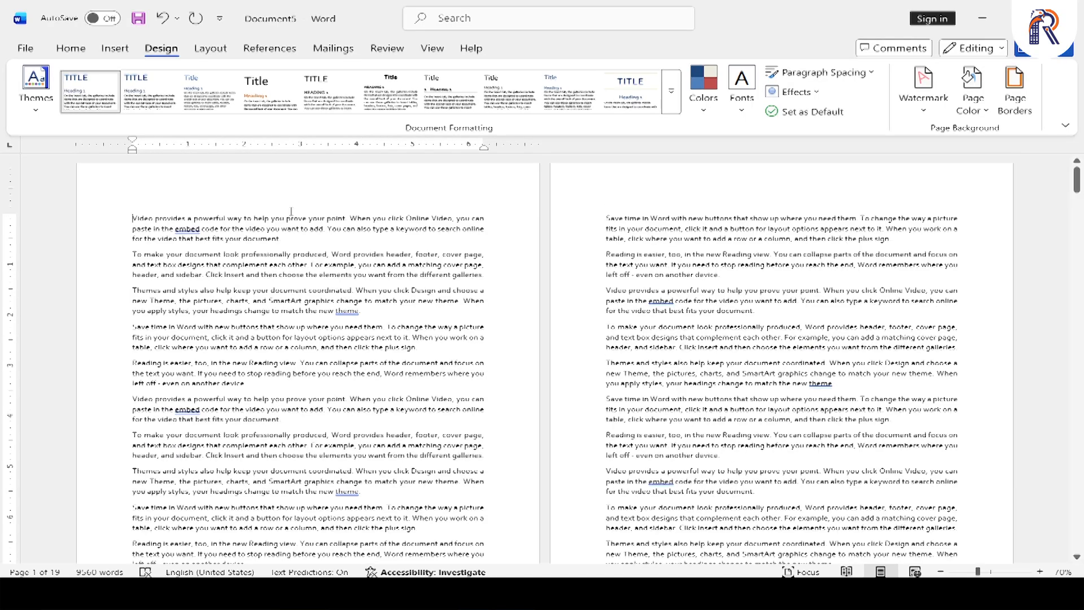
Open the first page's header for editing and insert WordArt in the plain black fill style.
double_click(339, 171)
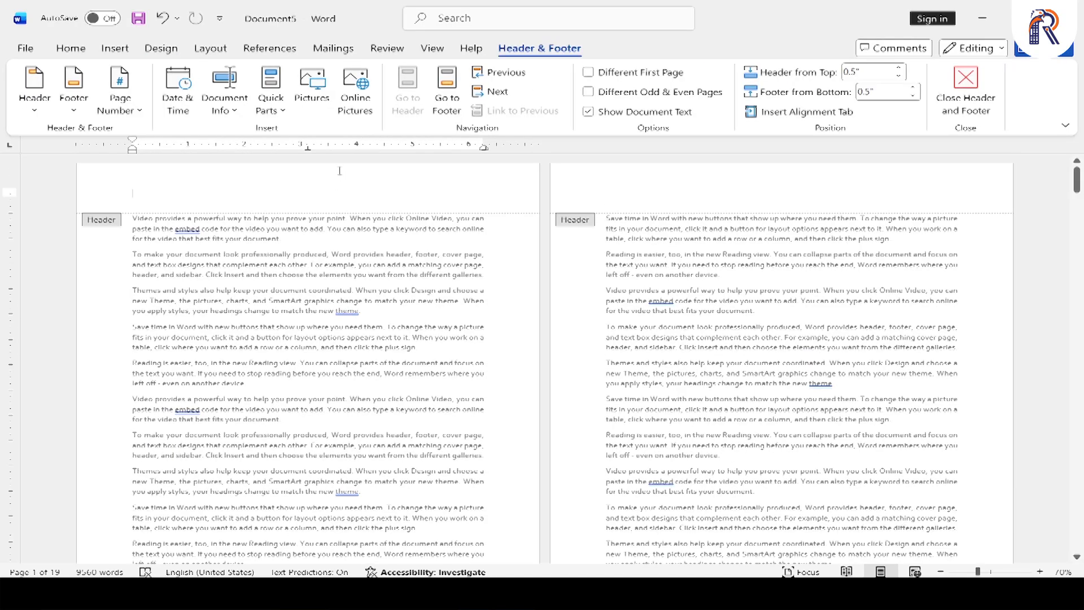
click(114, 48)
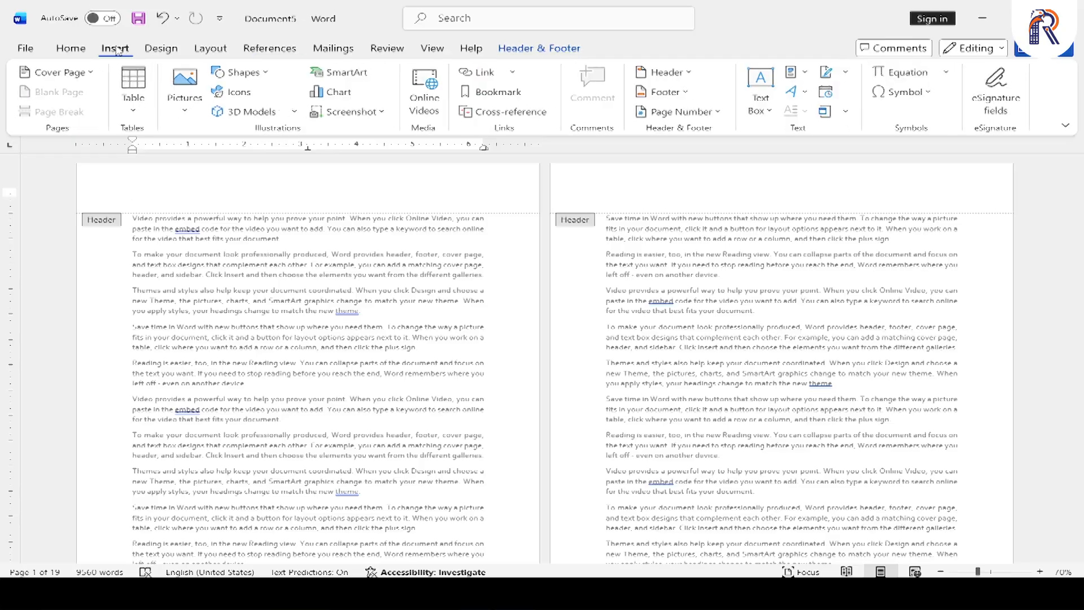
click(794, 91)
click(793, 94)
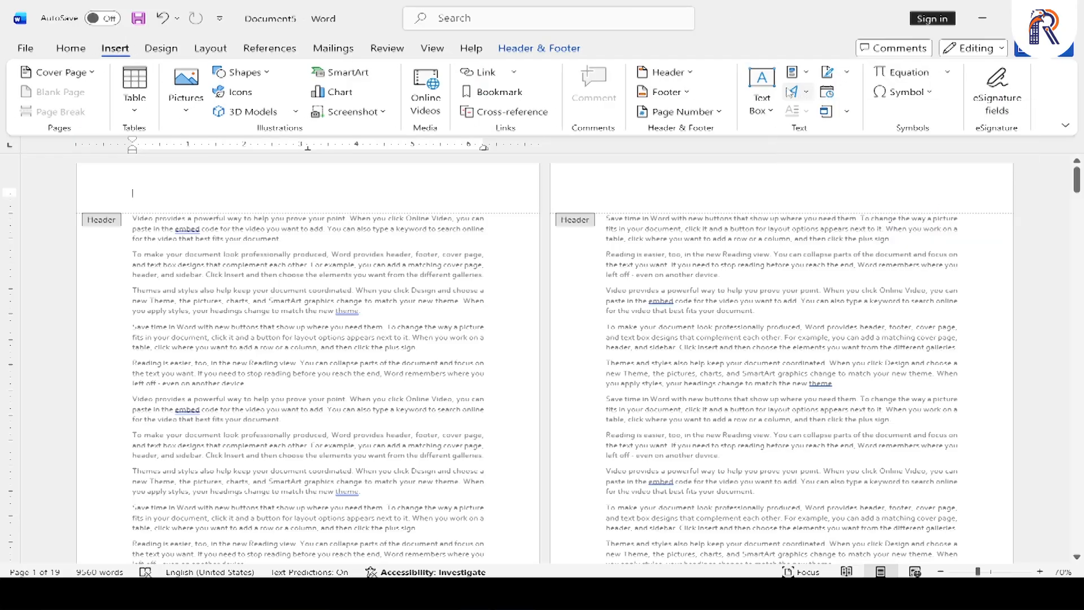
click(794, 96)
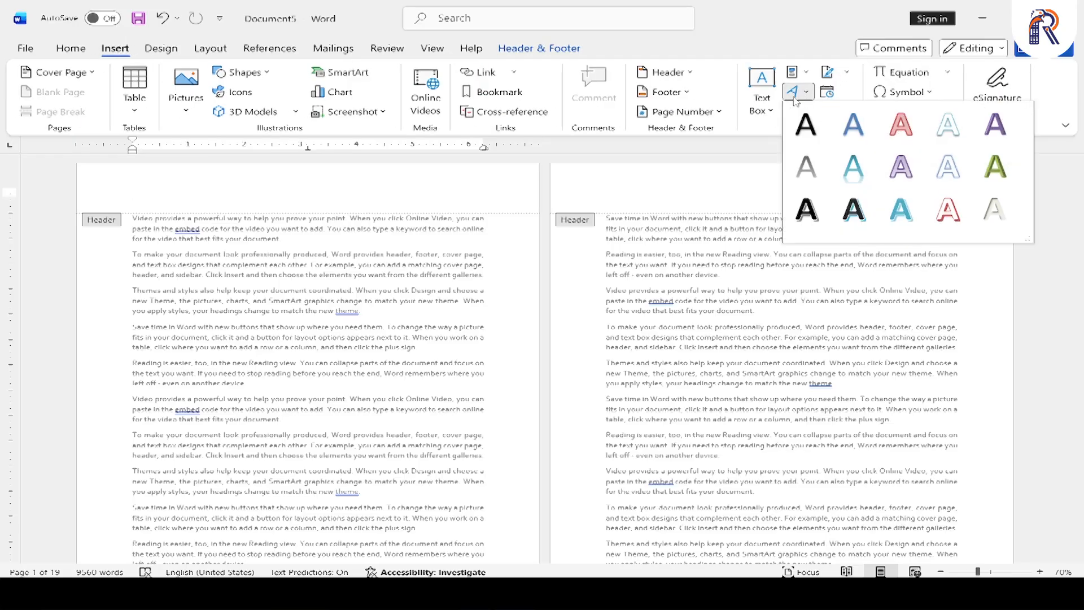
click(806, 124)
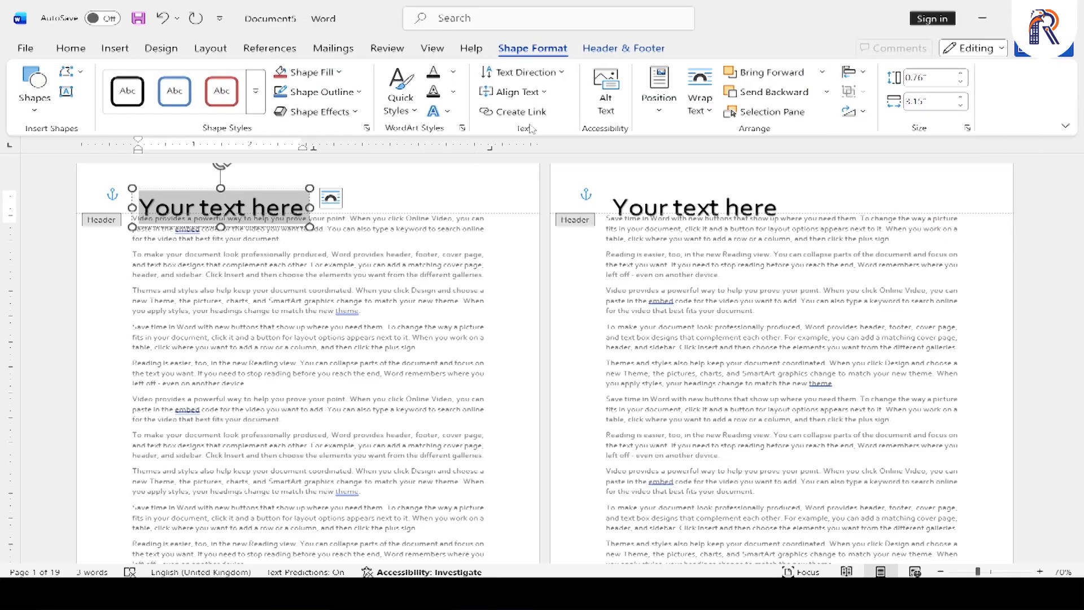
Replace the WordArt's placeholder text with "Rohaan Institute".
text(rOH)
key(BackSpace)
key(BackSpace)
key(BackSpace)
text(roh)
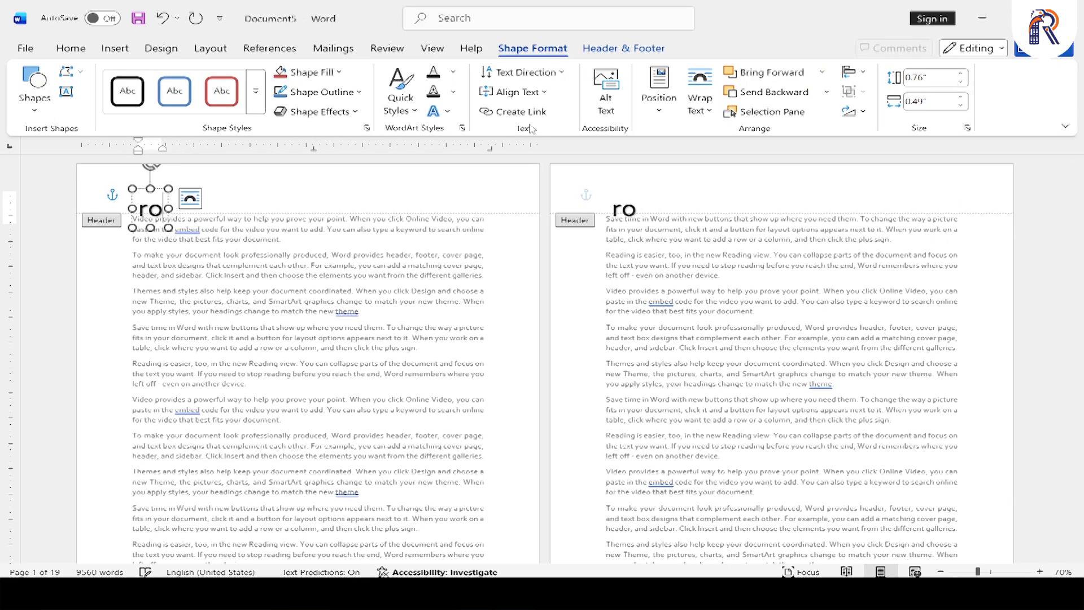
key(BackSpace)
key(BackSpace)
key(BackSpace)
text(Rohaan Institute)
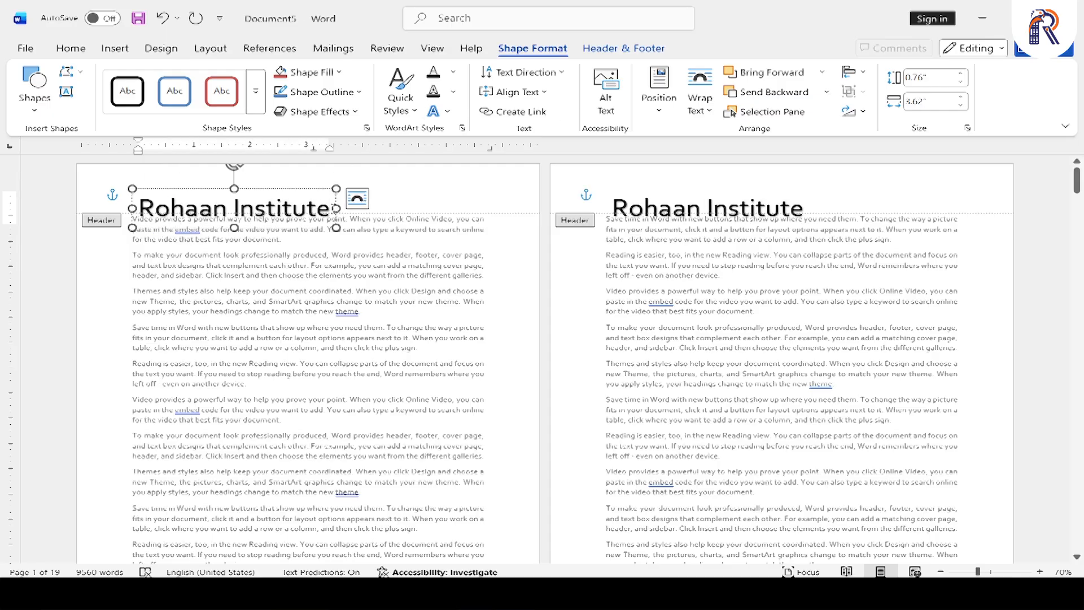
Place the WordArt vertically, reading upwards, in the page's left margin and fill its text with standard red.
drag(296, 187, 279, 345)
drag(217, 321, 87, 433)
drag(168, 364, 90, 339)
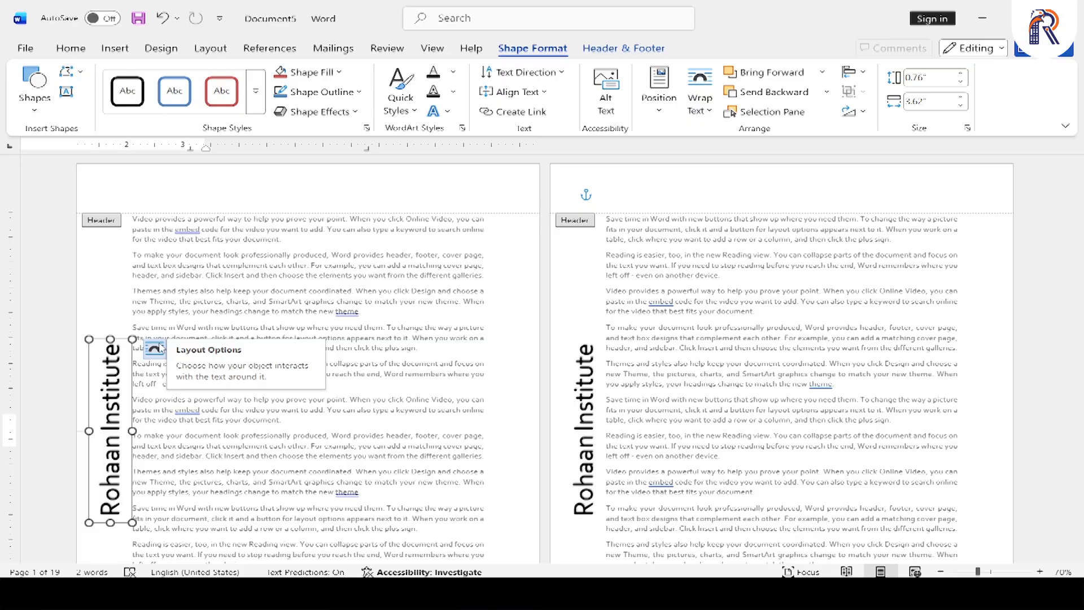
click(453, 71)
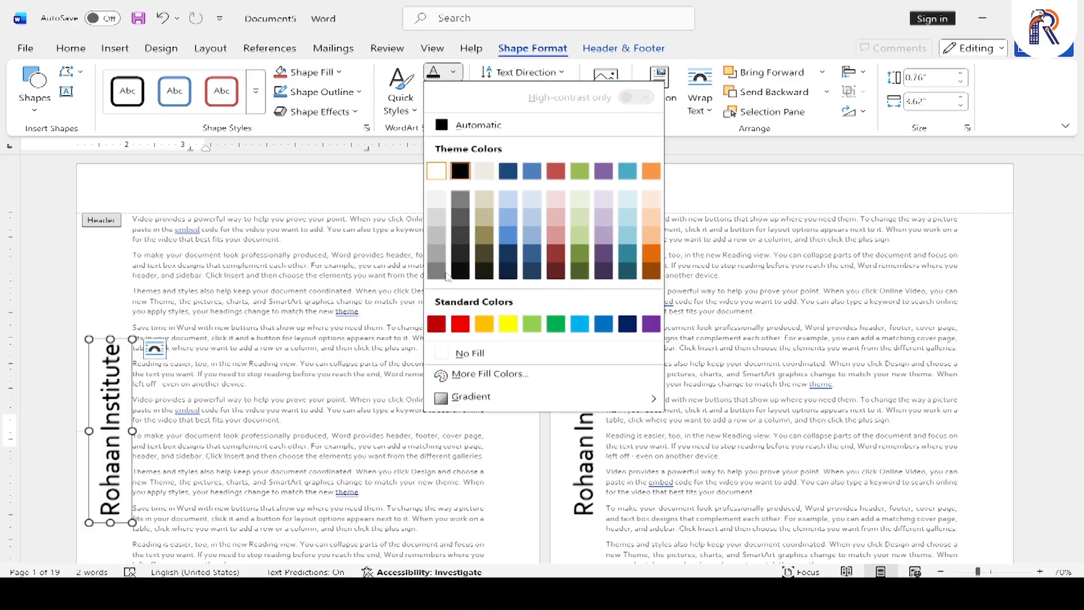
click(460, 324)
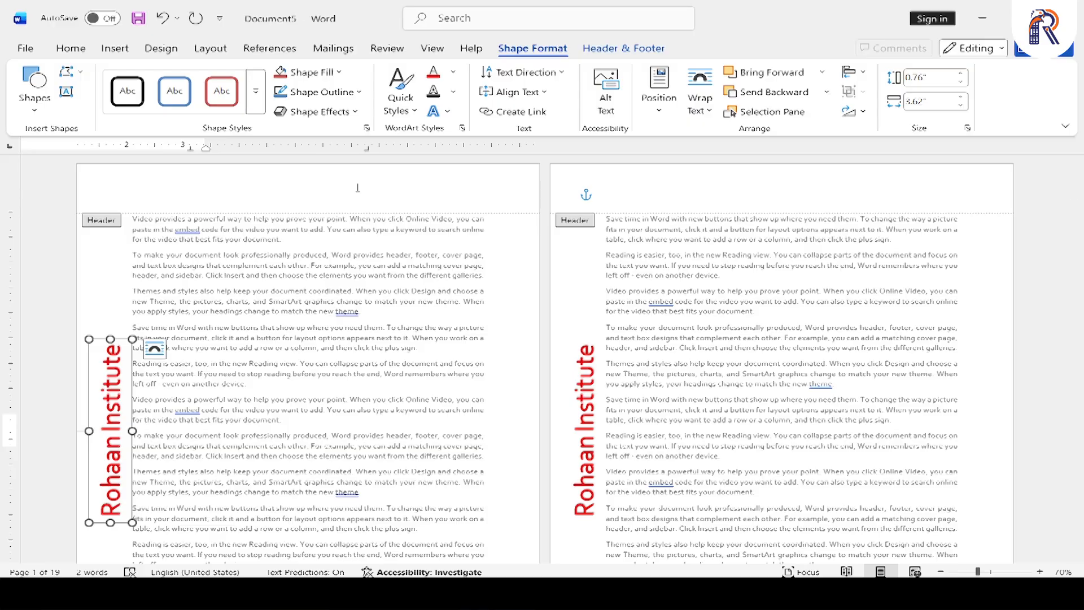
triple_click(120, 438)
click(77, 48)
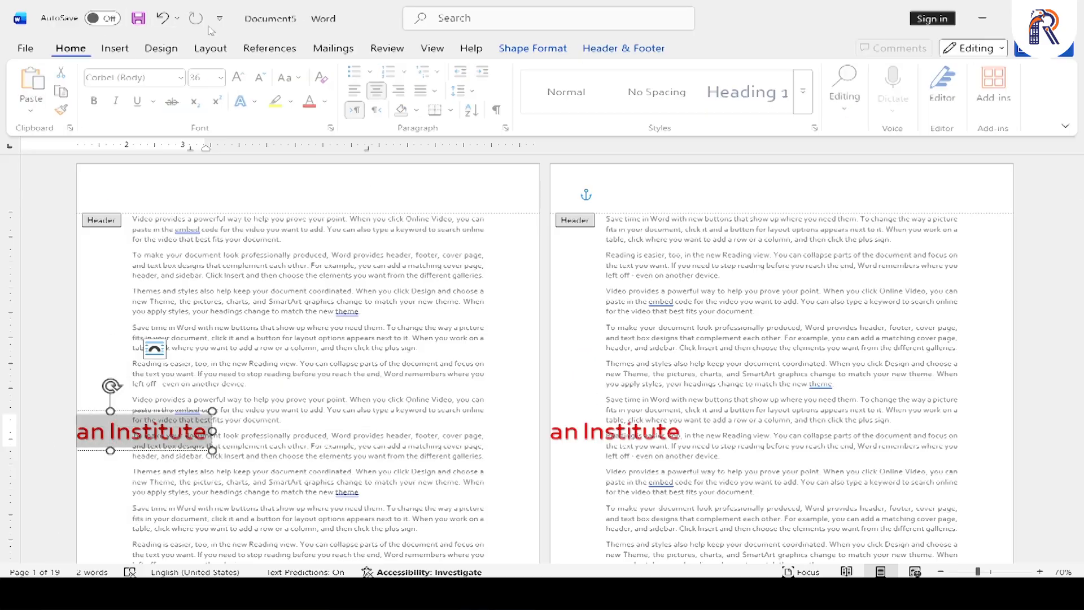
click(181, 78)
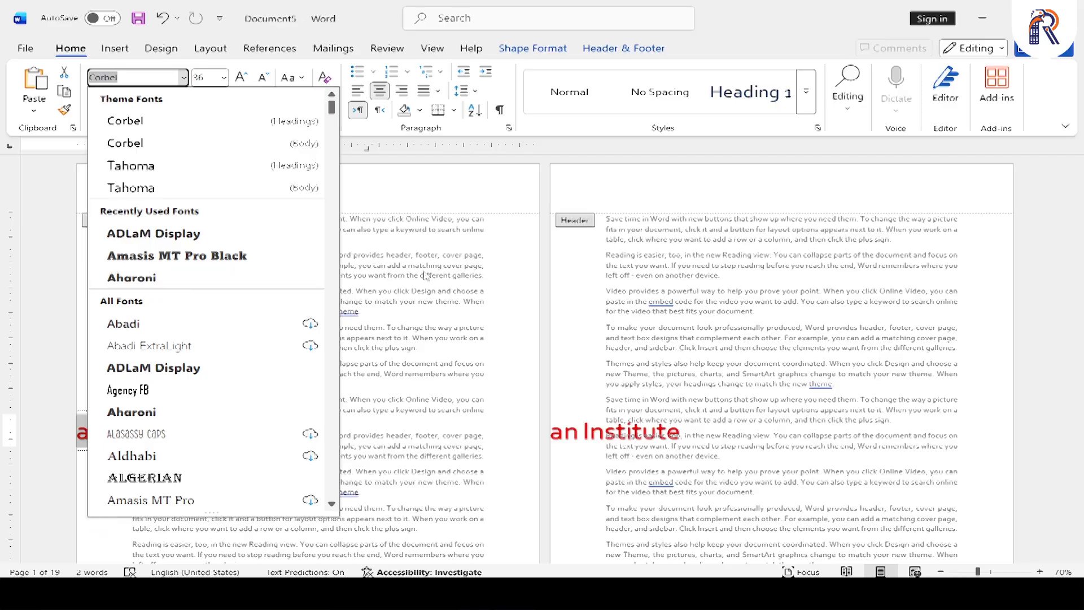
key(Escape)
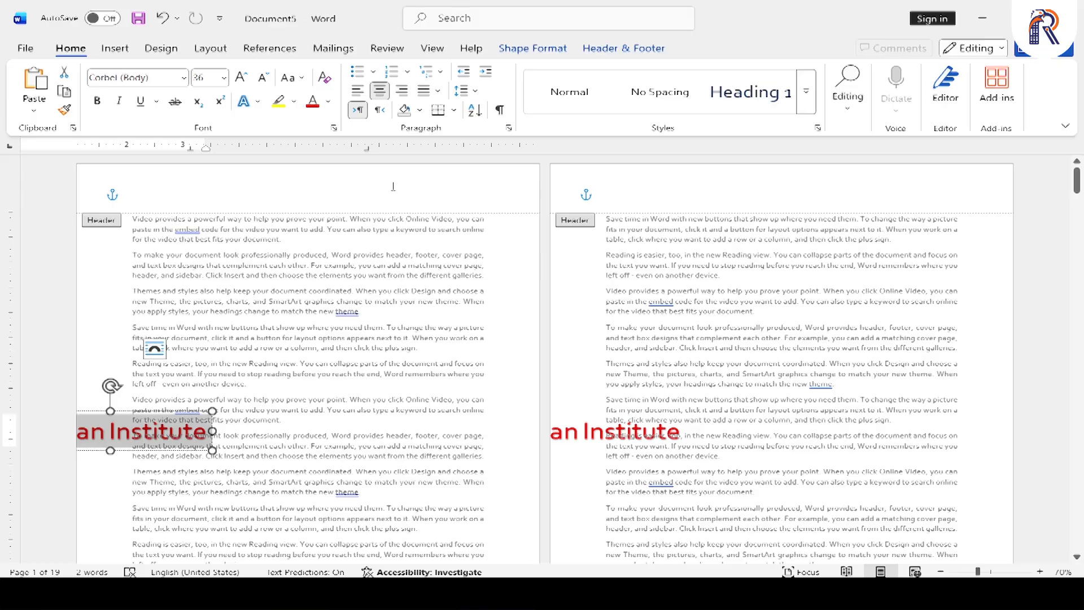
Insert the picture "Screenshot (2).png" from the Screenshots folder on this device into the page header.
click(382, 197)
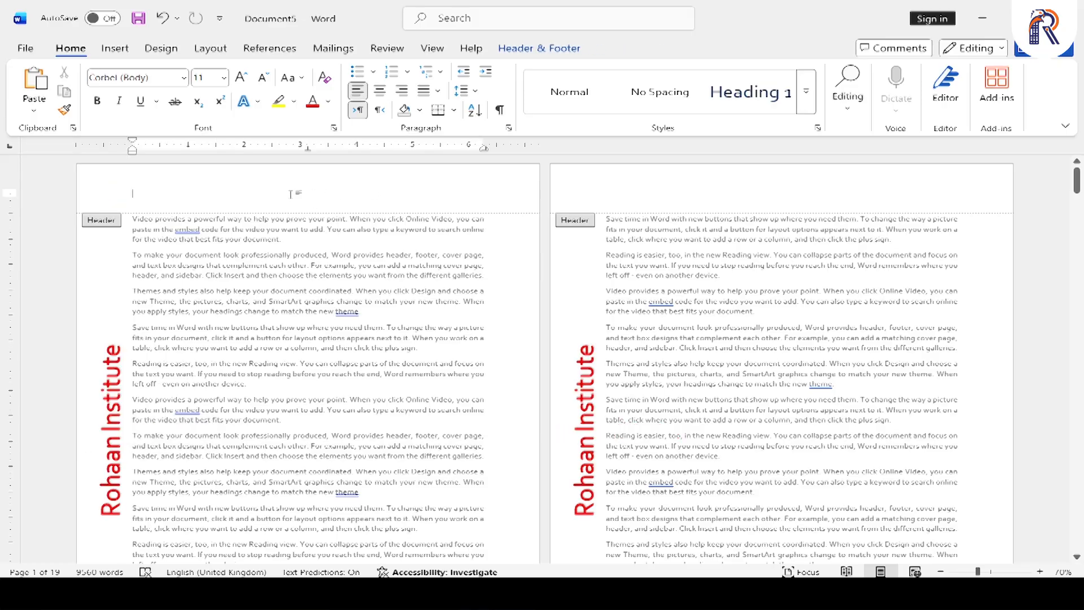
click(124, 53)
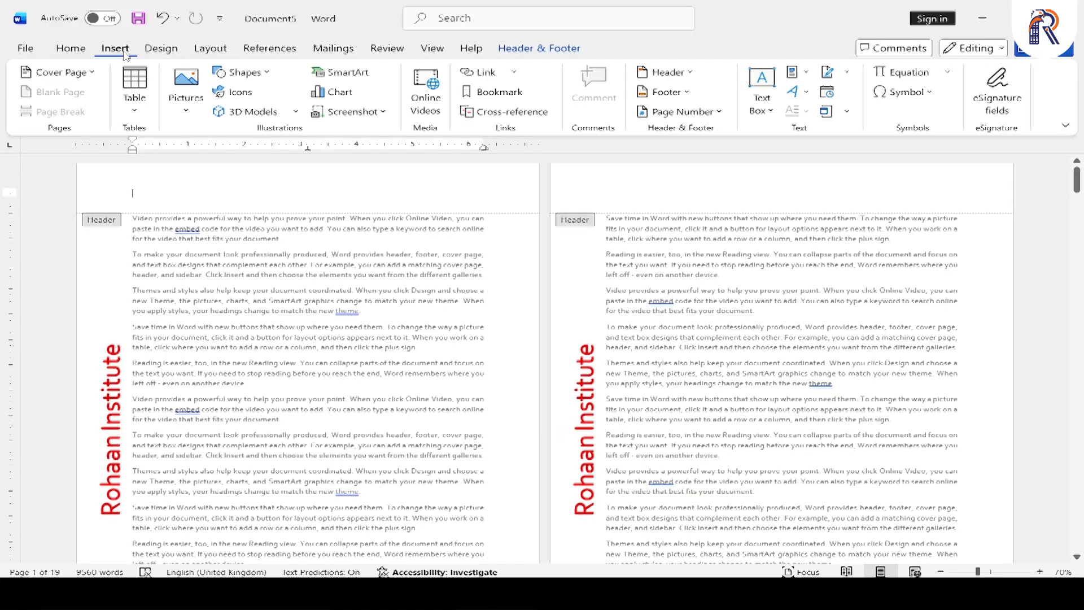
click(189, 110)
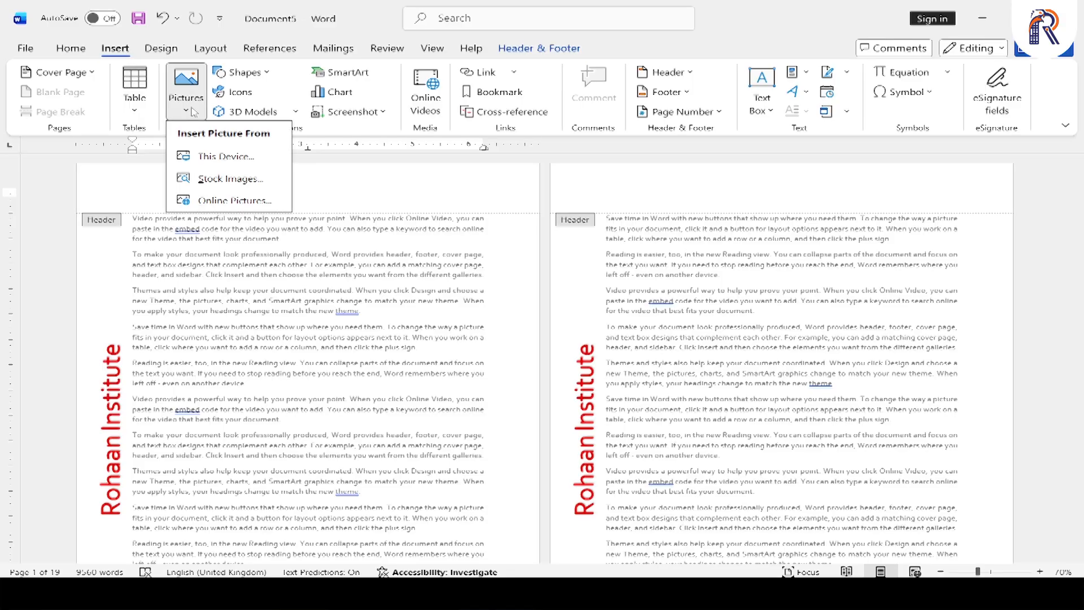
click(243, 162)
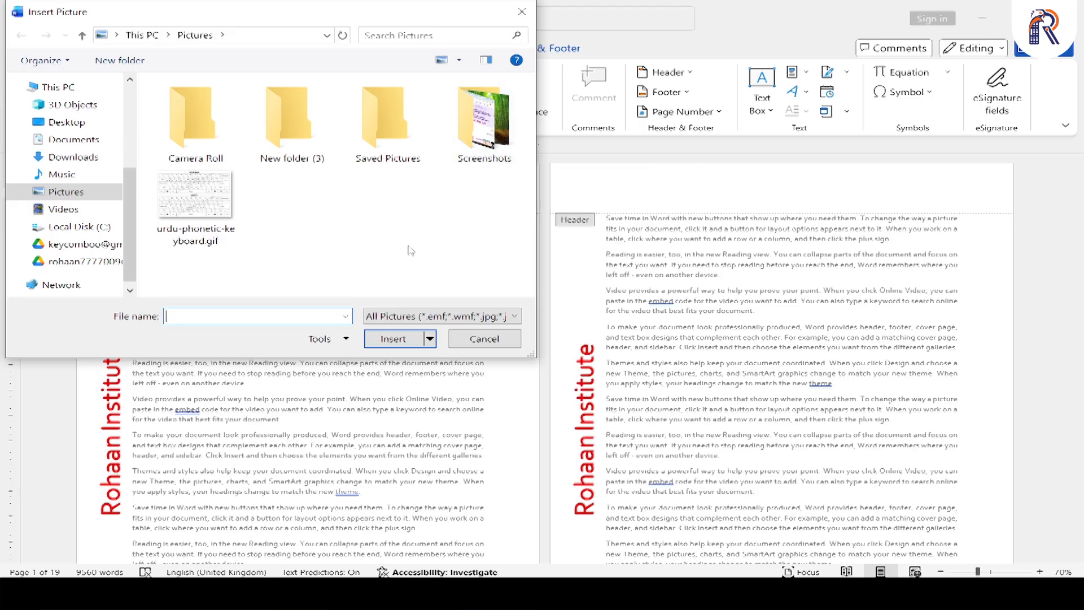
double_click(489, 133)
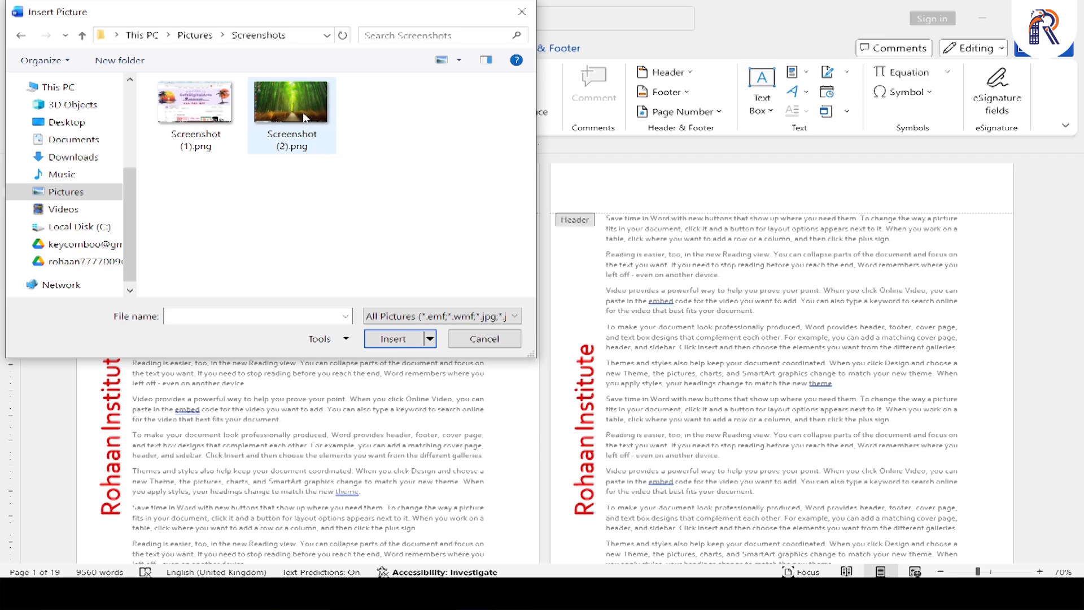
double_click(314, 122)
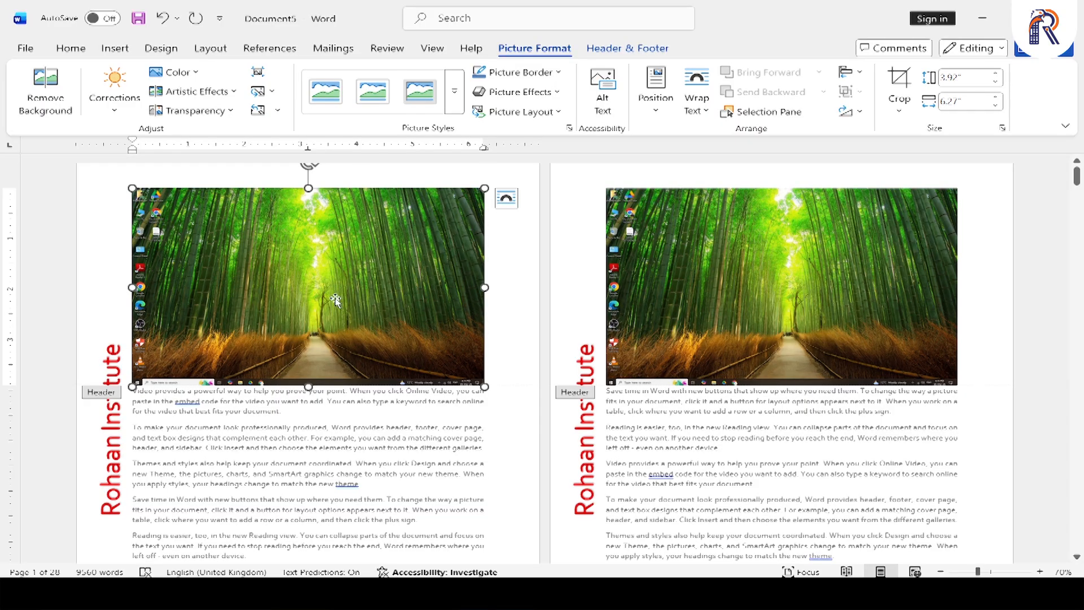
Wrap the header picture behind the text, then move it down the page and shrink it to about 3.48" by 5.56".
click(506, 200)
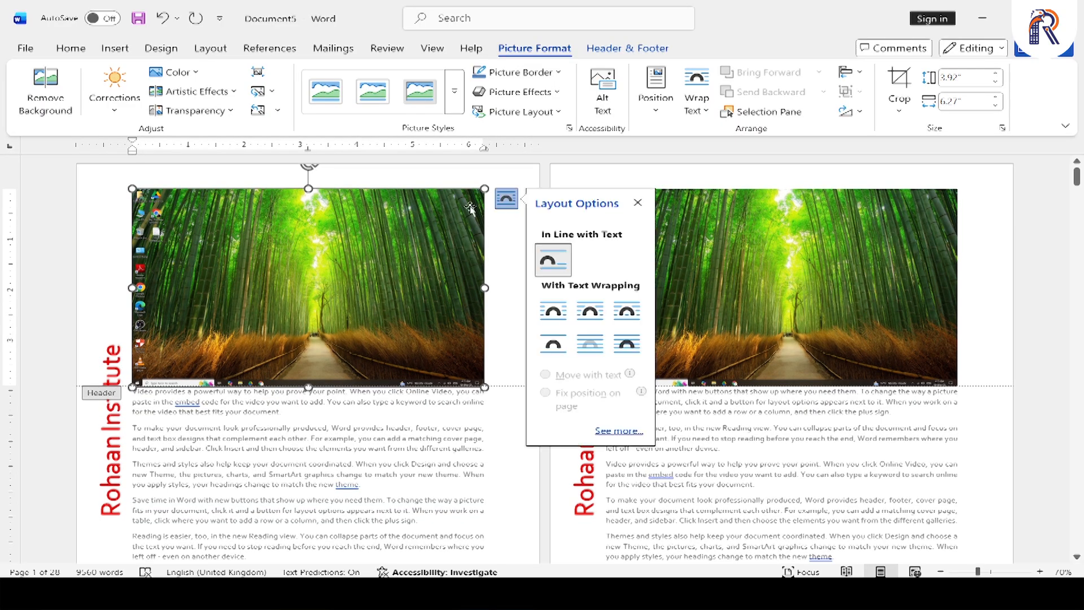
click(589, 344)
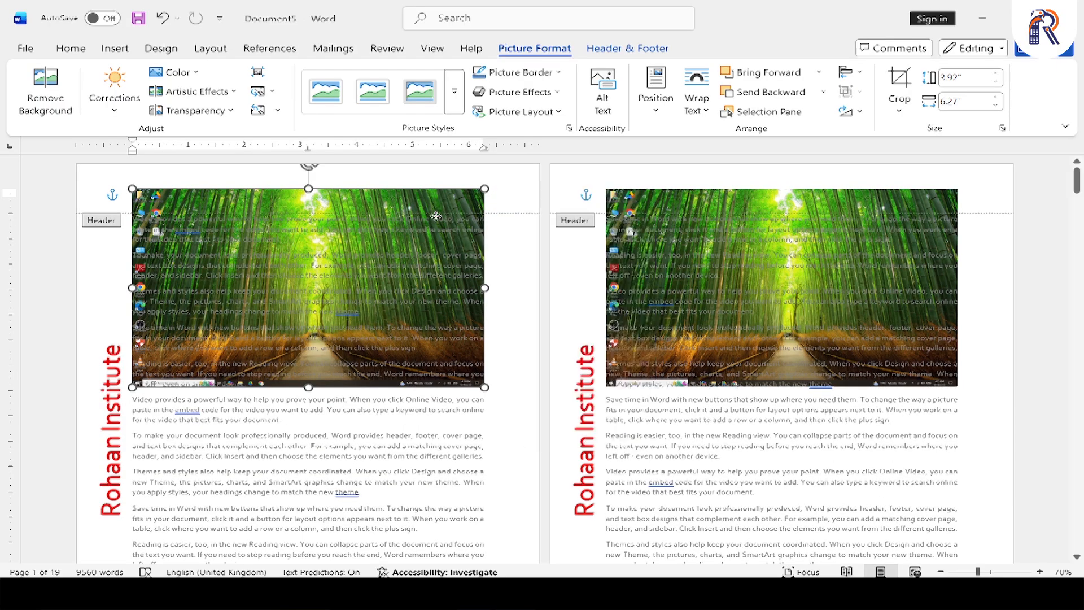
drag(434, 206, 451, 323)
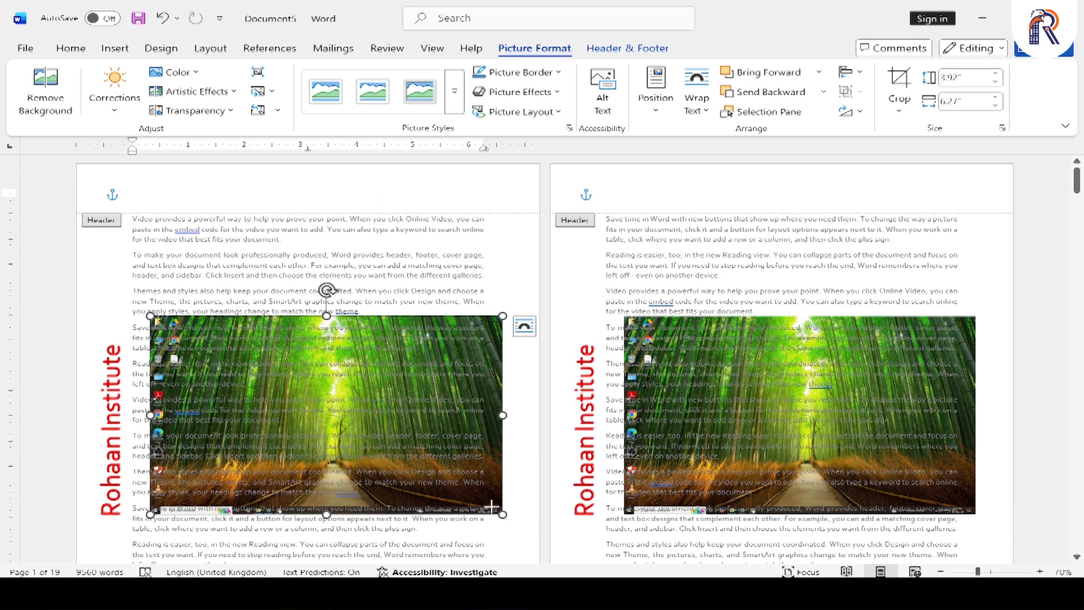
drag(503, 504, 463, 491)
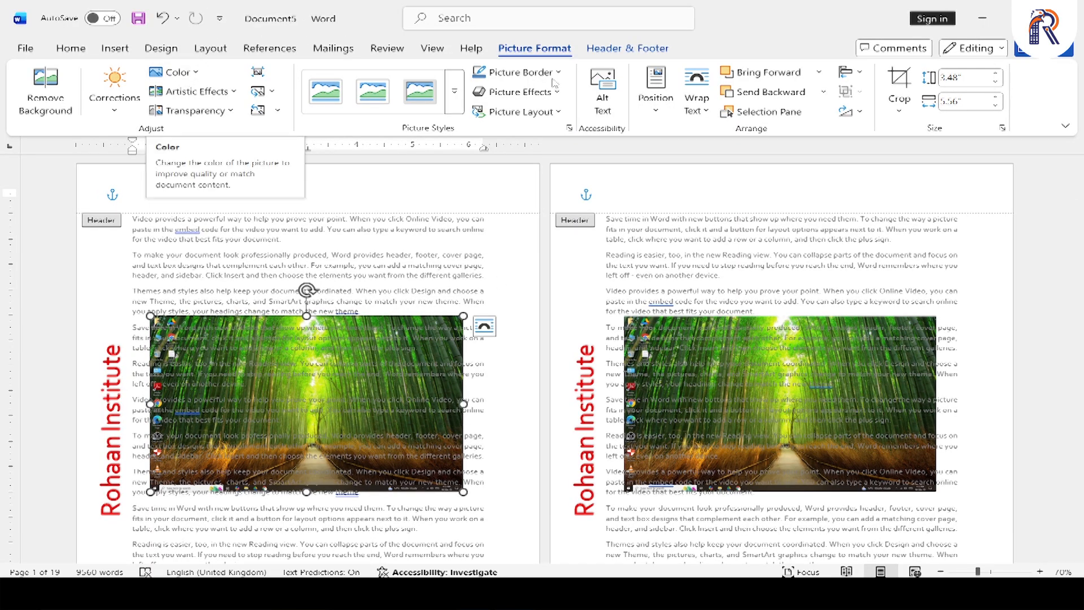
Recolor the picture with a faded washout effect and enlarge it to about 3.68" by 5.89".
click(190, 77)
click(439, 282)
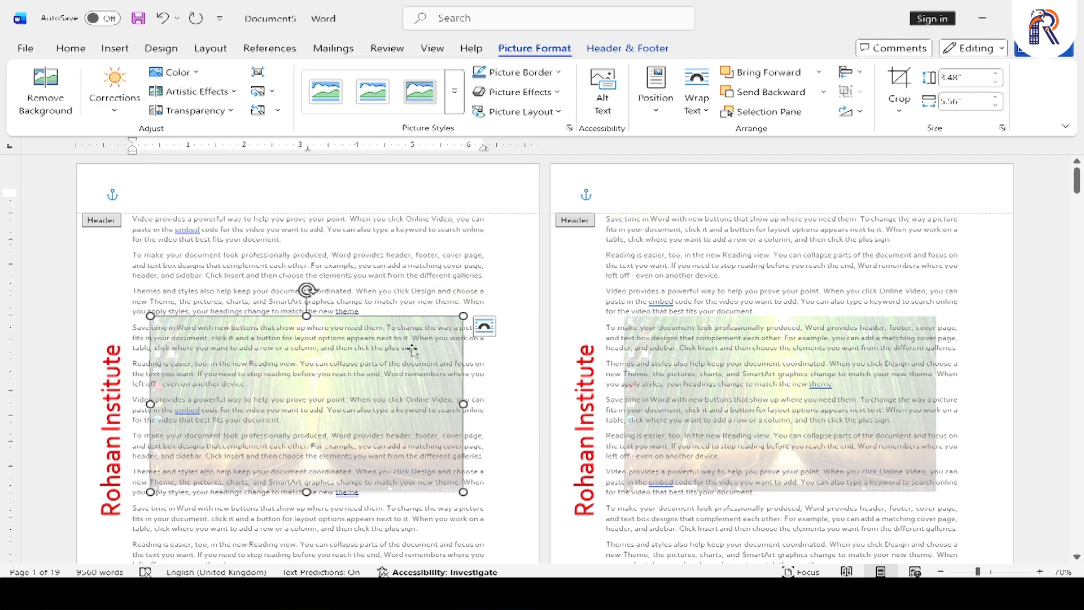
mouse_move(464, 492)
mouse_down()
mouse_move(543, 545)
mouse_move(471, 500)
mouse_up()
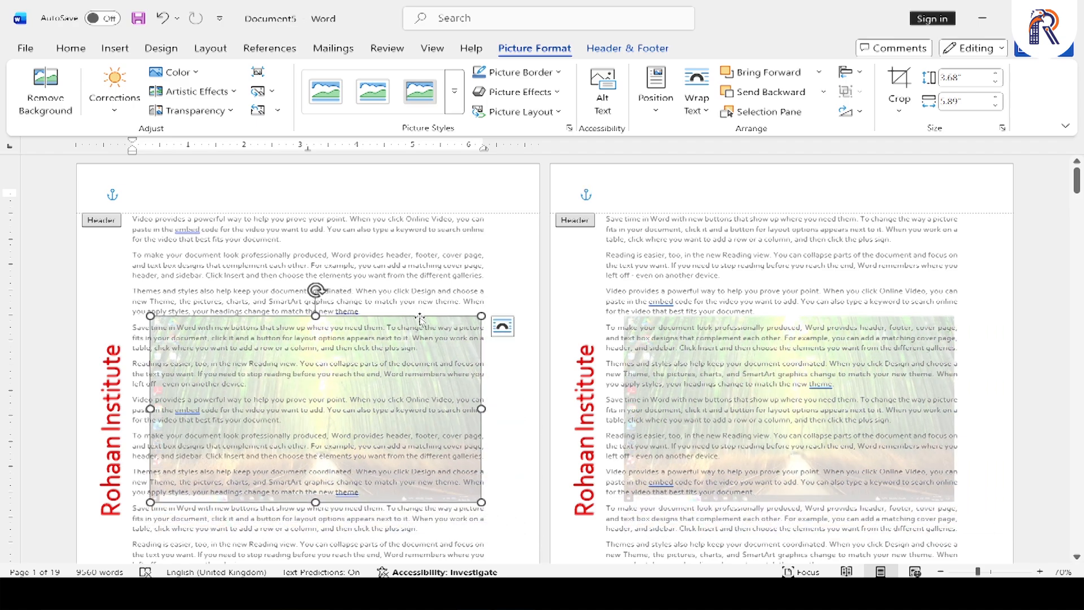
Move the faded header picture slightly down and left on the page, close the header, and inspect the watermark behind the body text.
drag(420, 318, 412, 343)
double_click(412, 340)
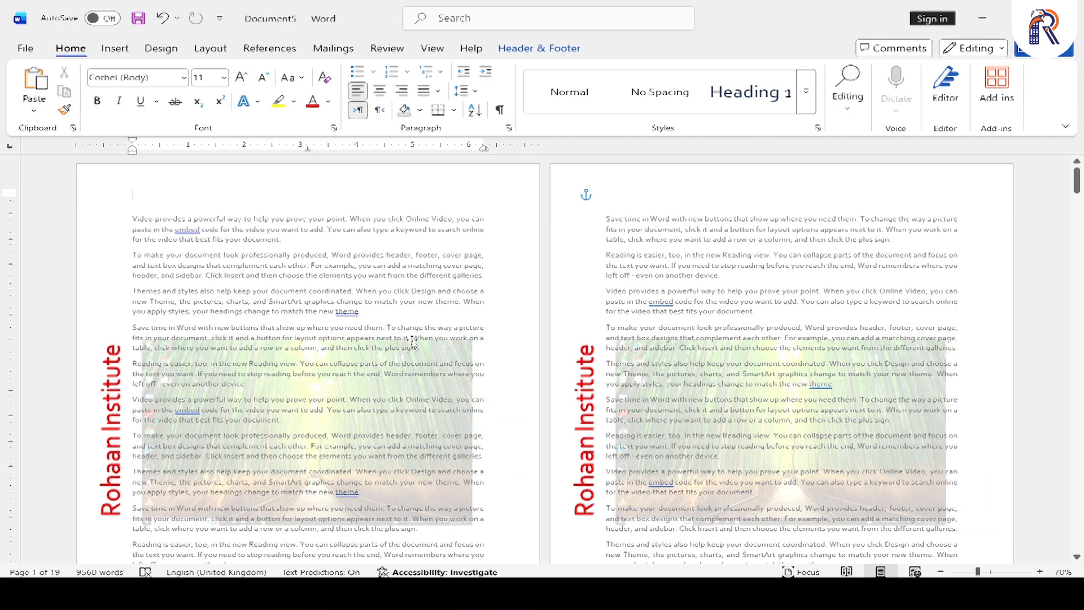
scroll(337, 219, down, 5)
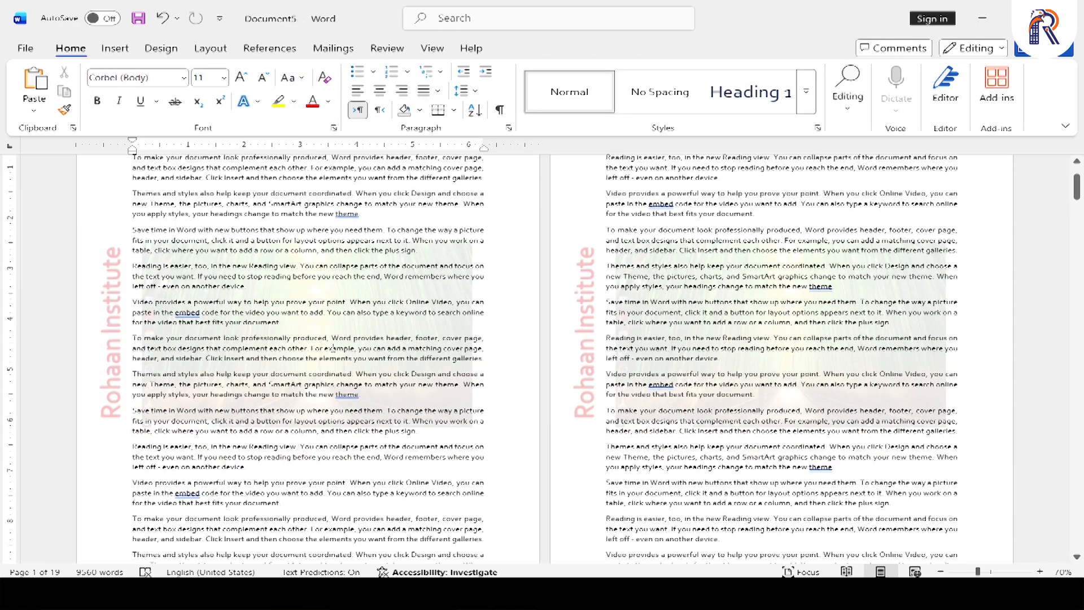
ctrl+scroll(333, 347, up, 5)
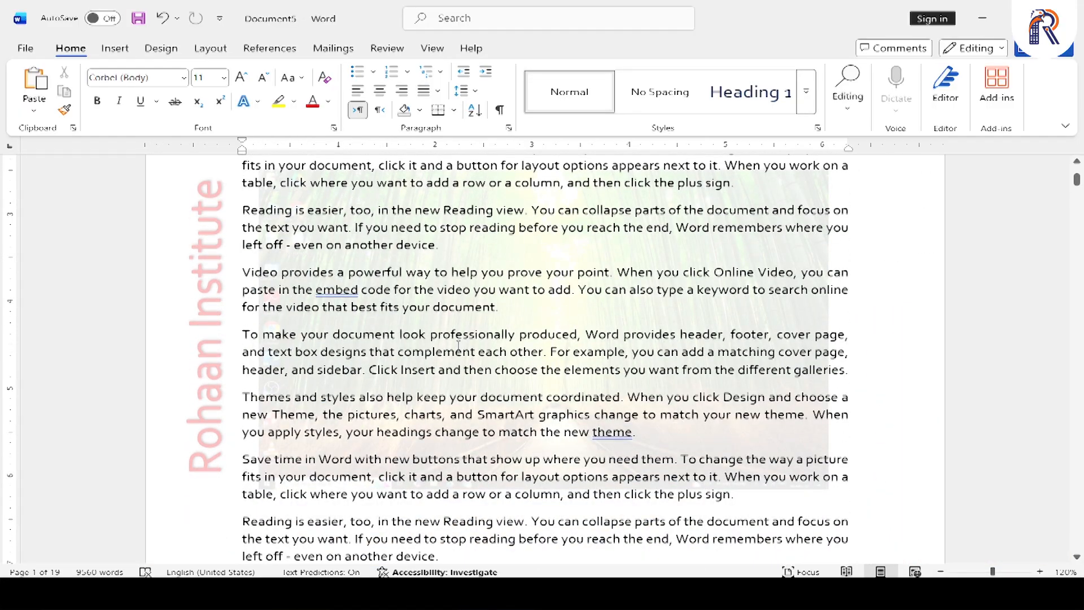
scroll(440, 334, down, 3)
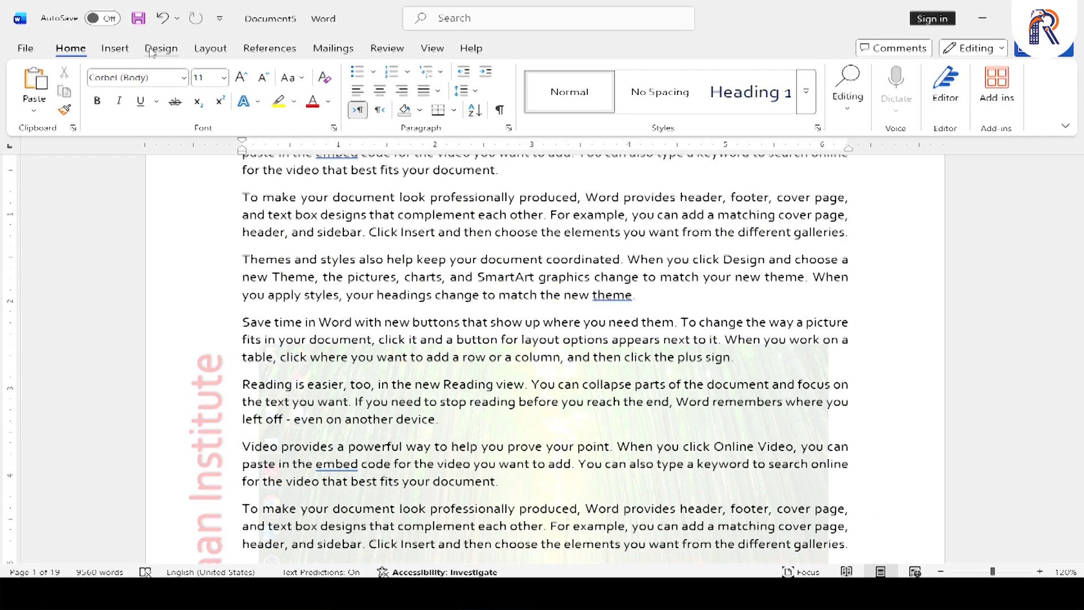
Delete the vertical WordArt and the picture from the page header, close the header, and check the pages for leftover watermarks.
click(152, 53)
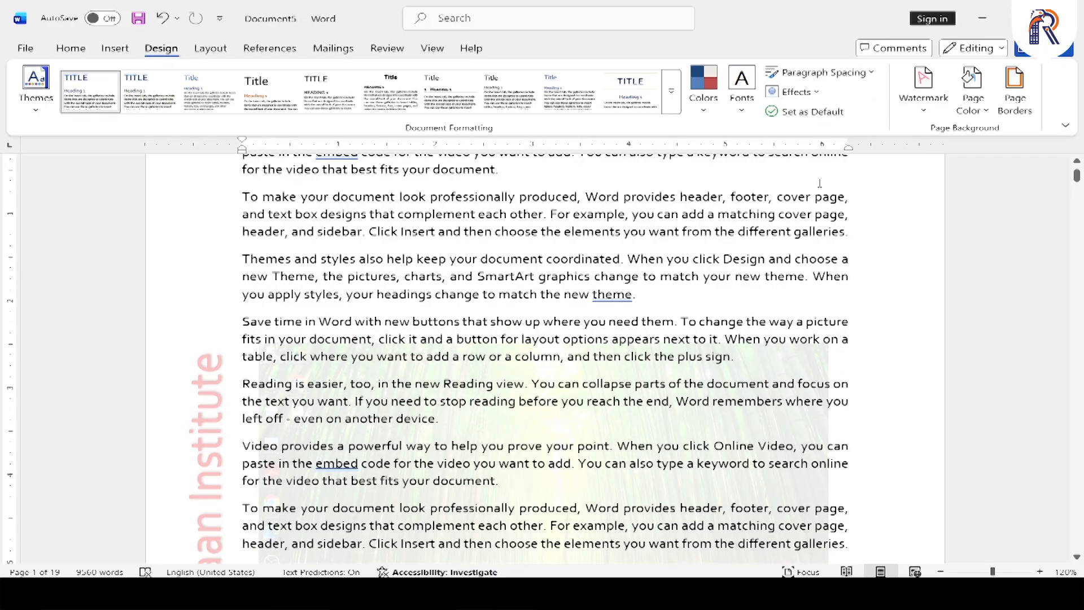
scroll(741, 337, up, 4)
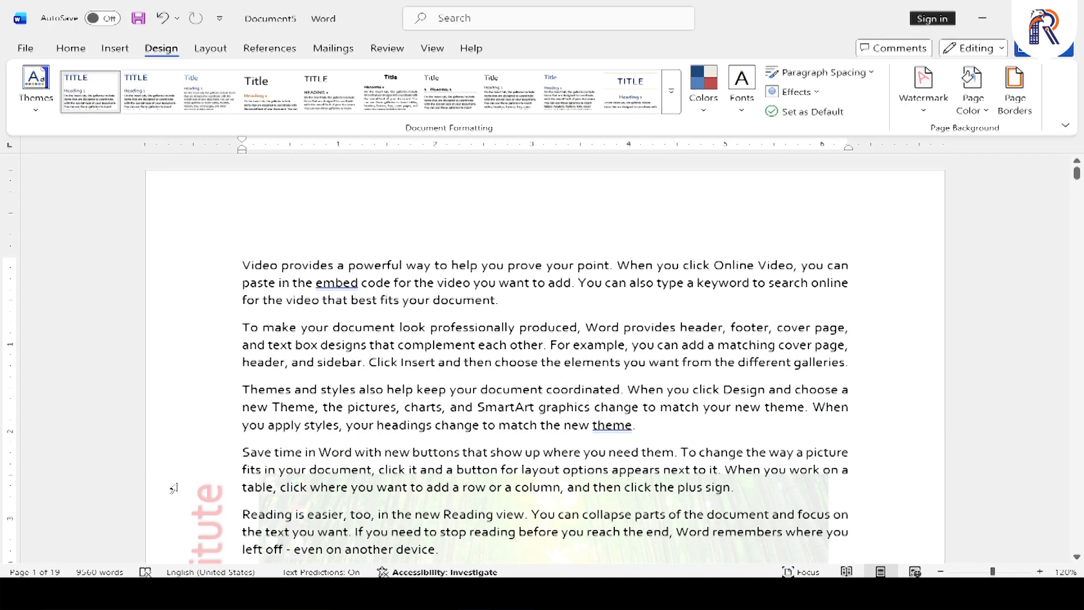
double_click(504, 187)
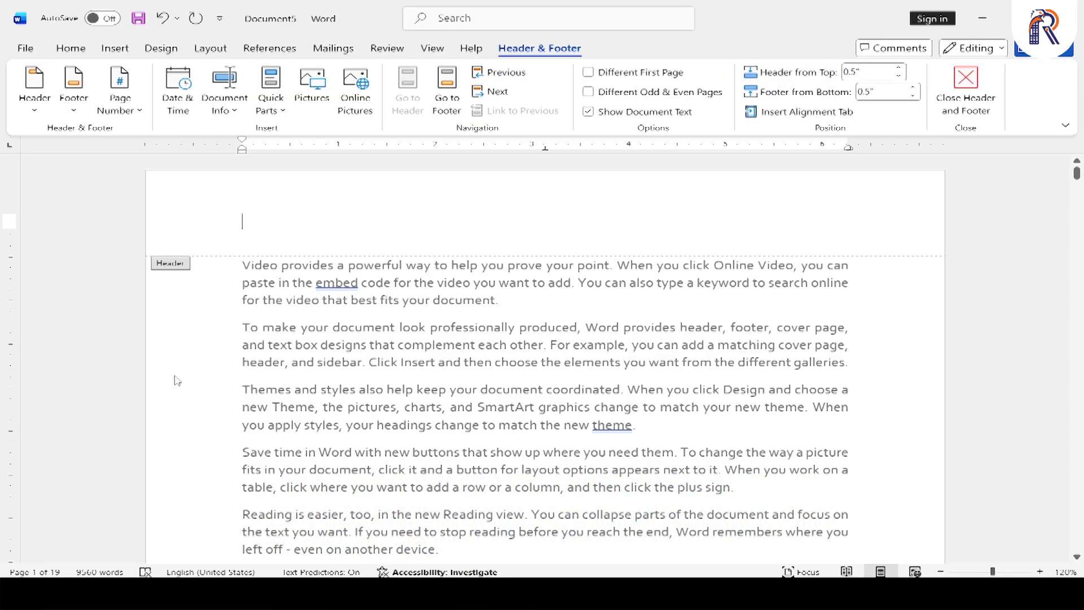
double_click(307, 422)
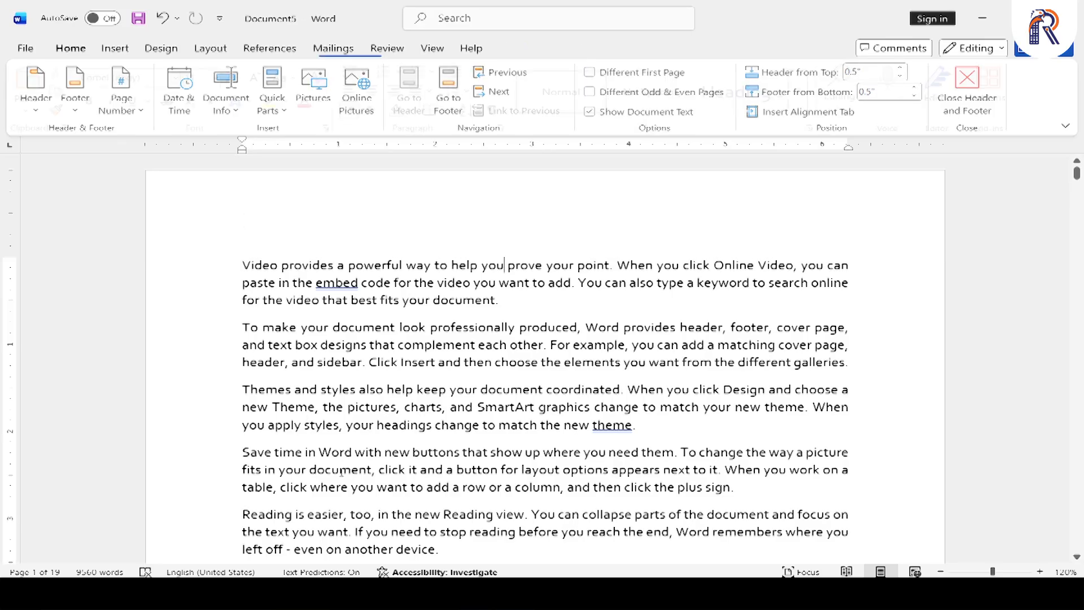
scroll(414, 466, down, 5)
scroll(414, 466, down, 8)
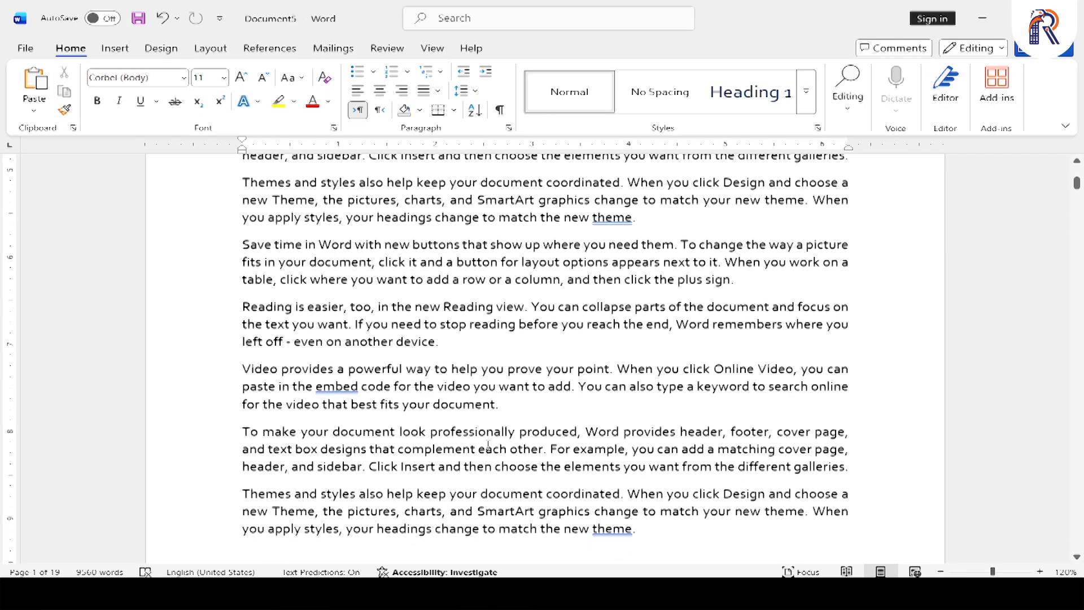
ctrl+scroll(486, 445, down, 8)
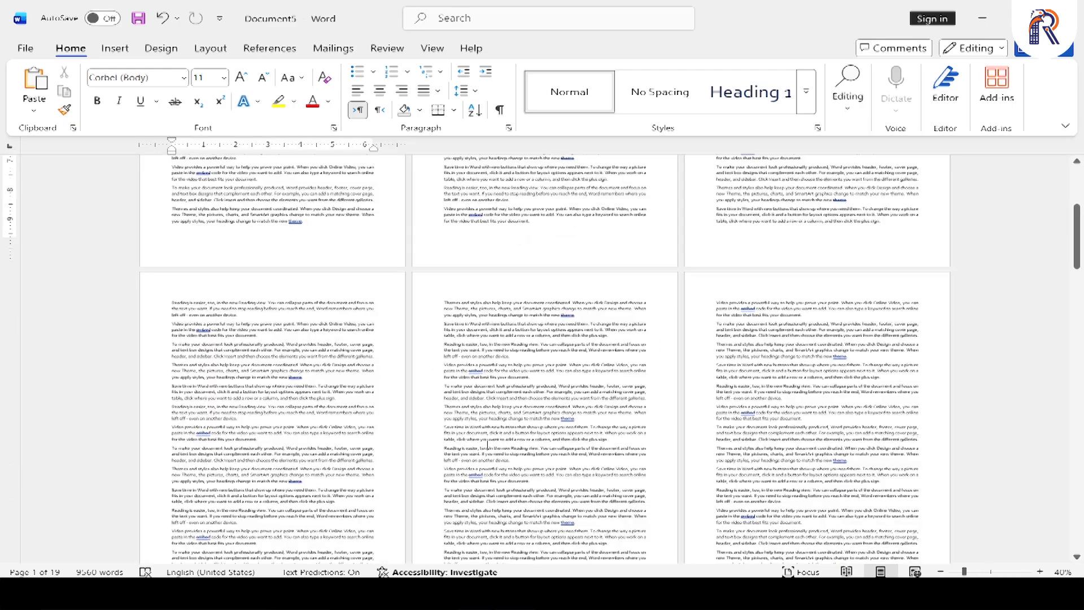
scroll(487, 446, up, 8)
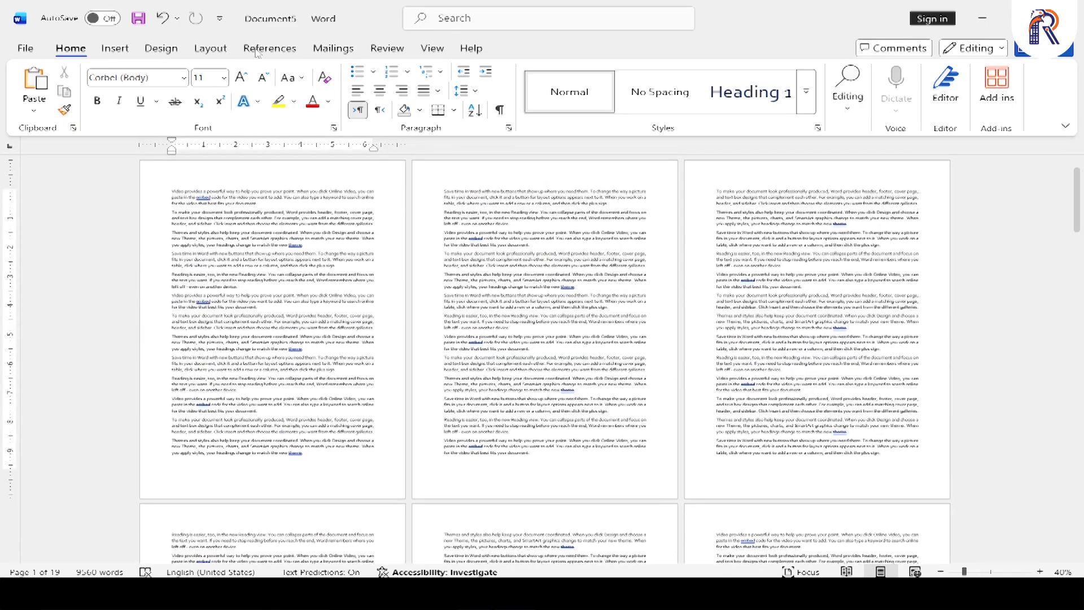
Set the page color to the lightest orange theme shade, and reset it to No Color.
click(161, 48)
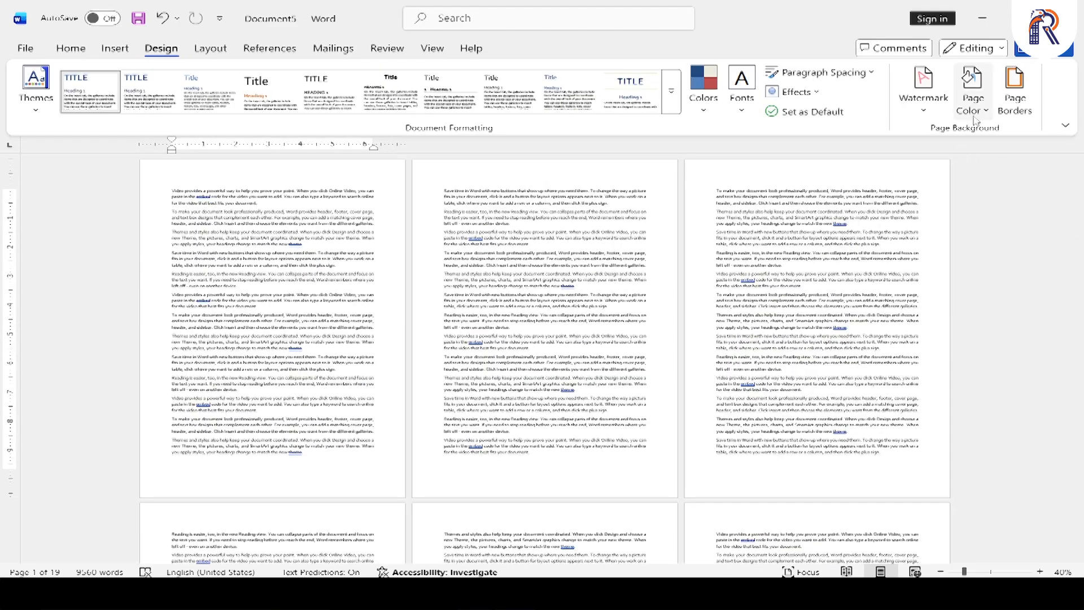
click(972, 94)
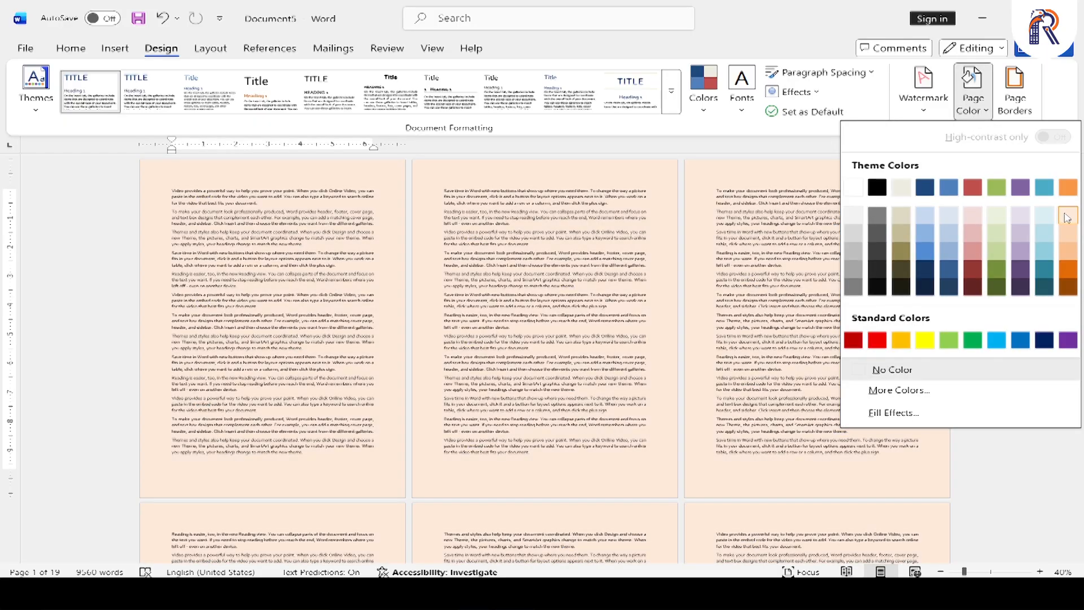
click(1067, 218)
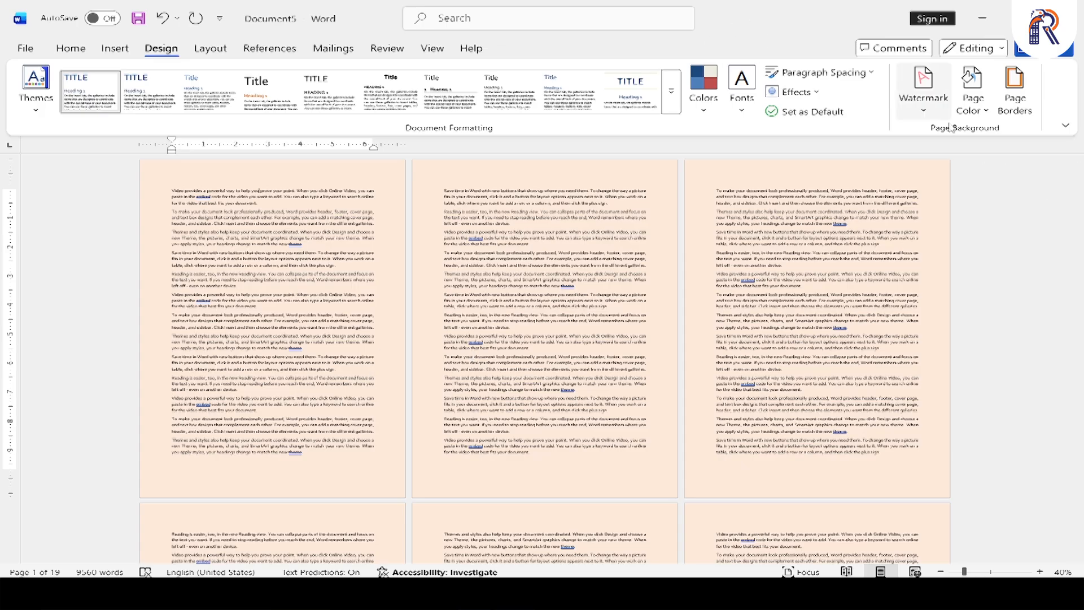
click(973, 99)
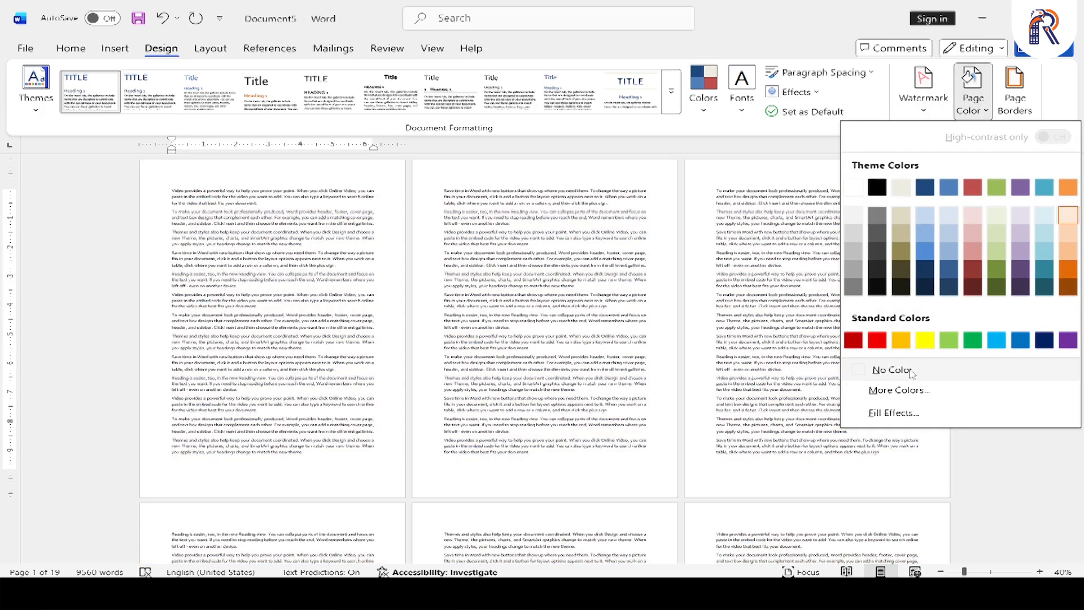
click(910, 369)
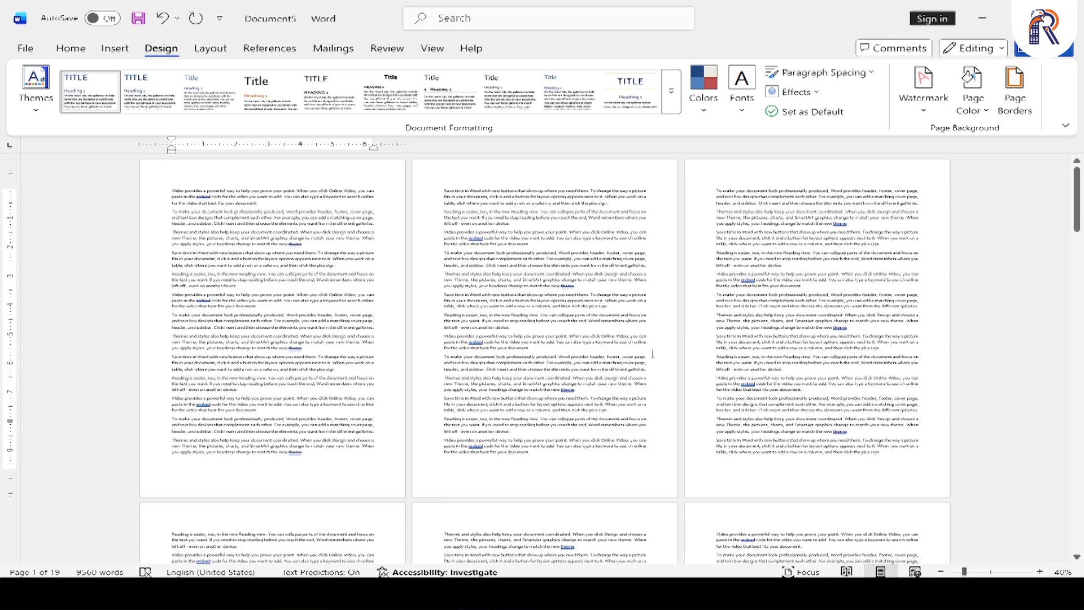
Start a Box page border for the whole document, using the 3 pt thick-and-thin line style.
click(1014, 113)
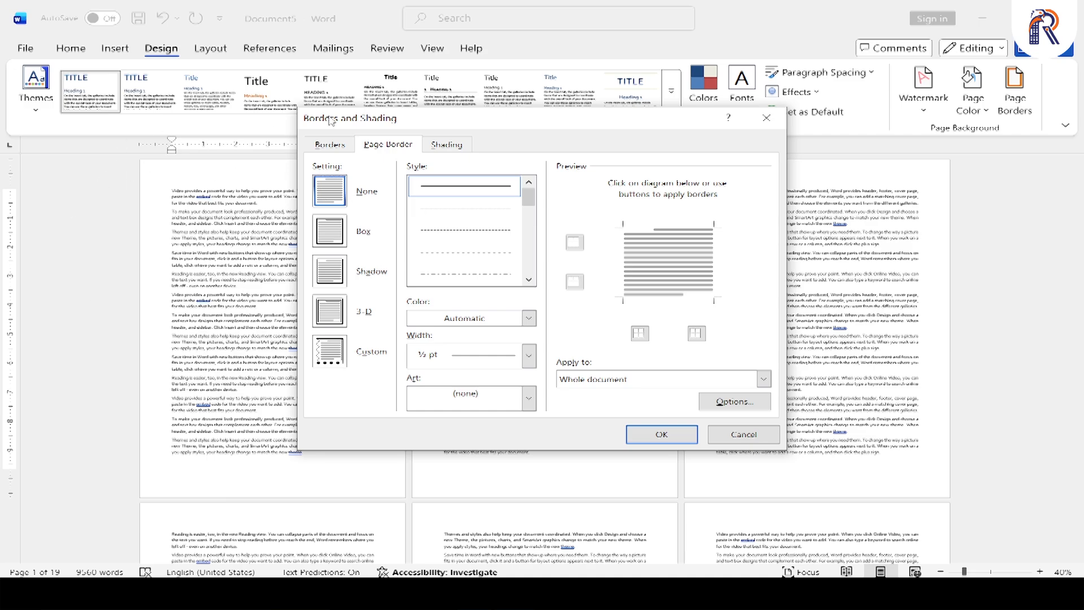
click(332, 230)
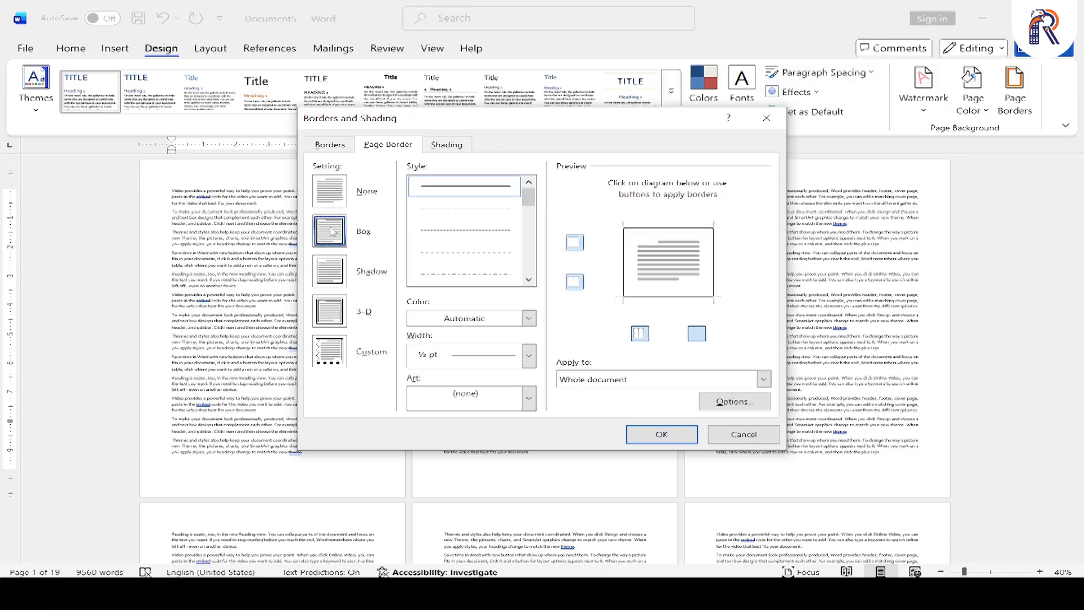
click(334, 195)
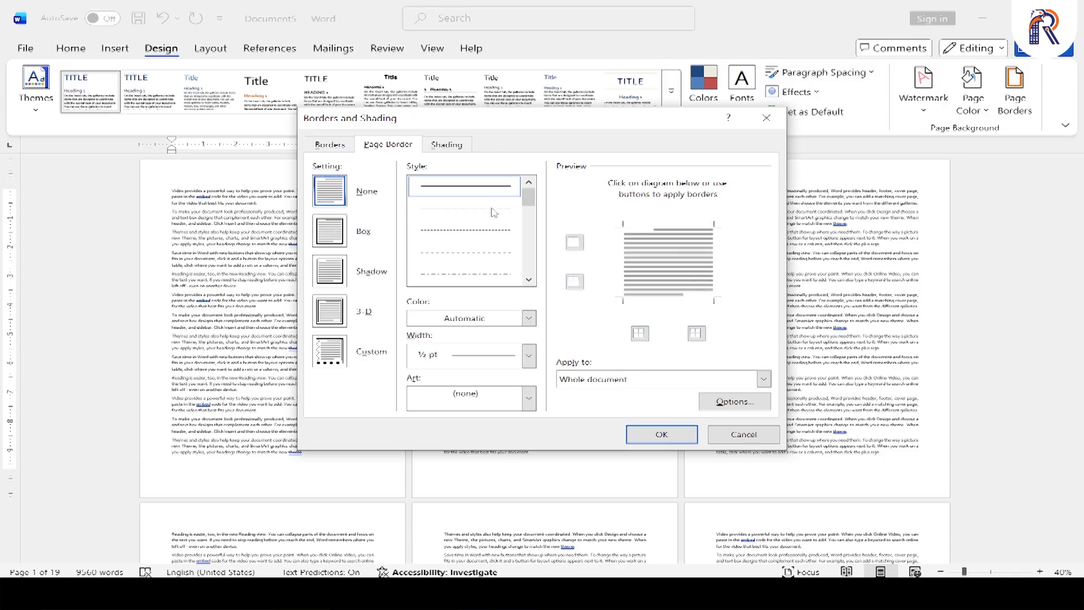
click(487, 237)
click(489, 274)
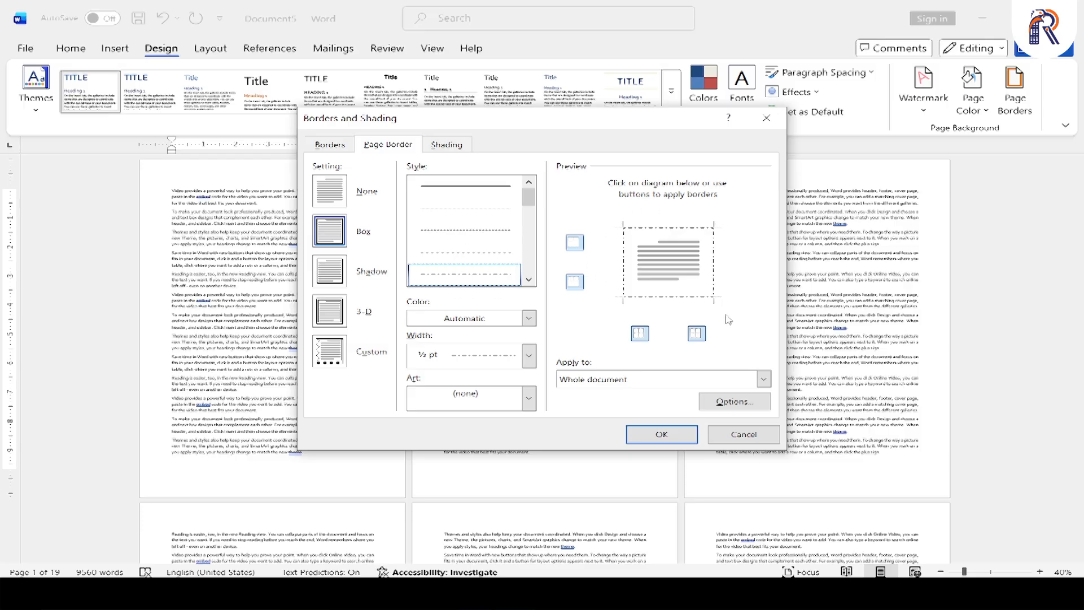
click(529, 280)
click(529, 280)
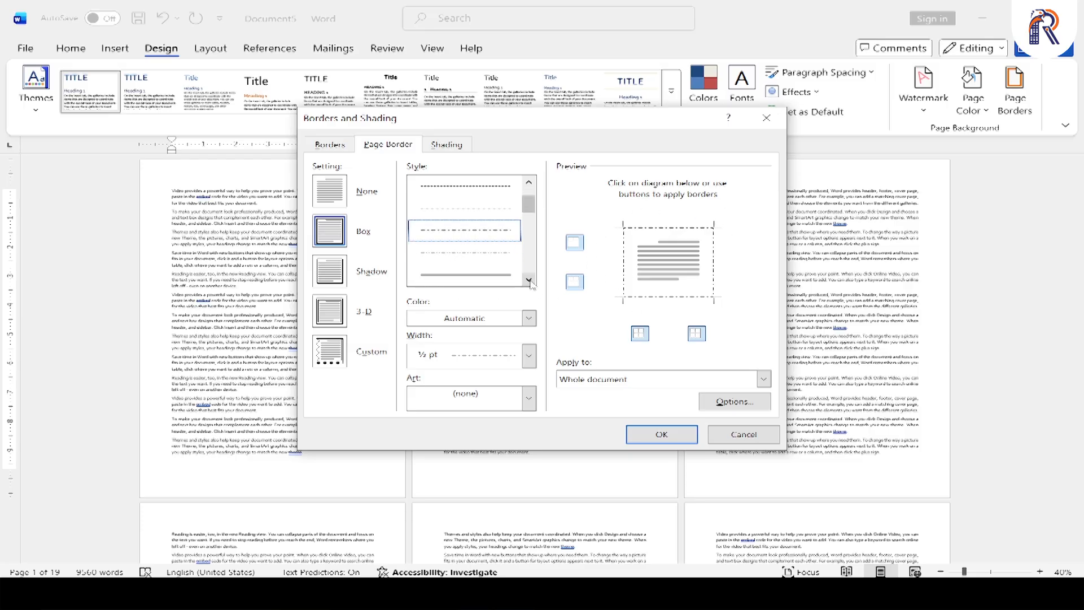
click(531, 281)
click(531, 282)
click(531, 282)
click(531, 281)
click(492, 230)
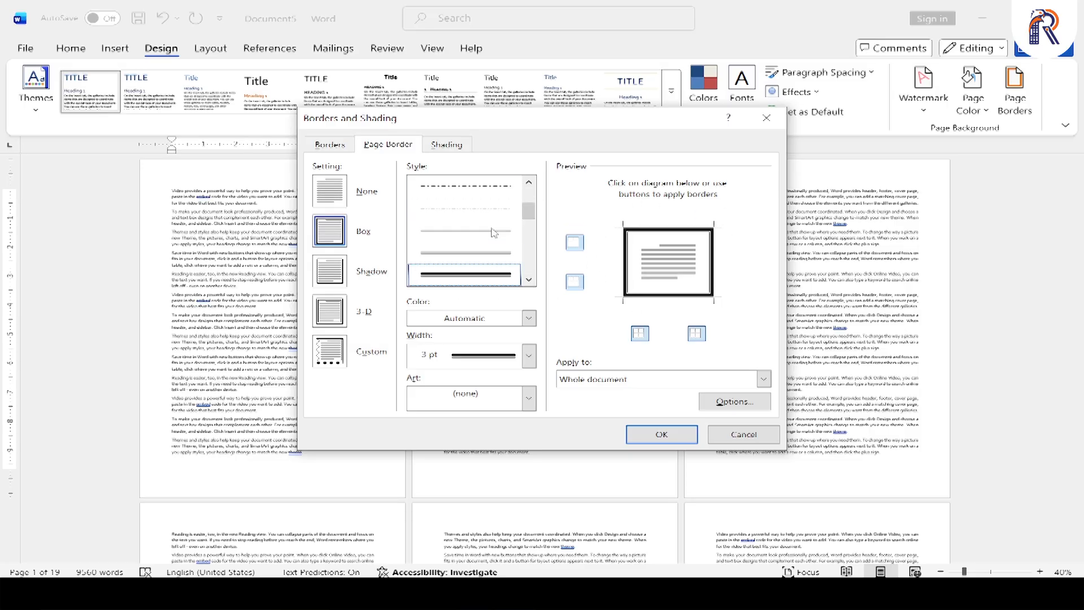
Color the page border standard red, set its width to 6 pt, and apply it to the whole document.
click(529, 318)
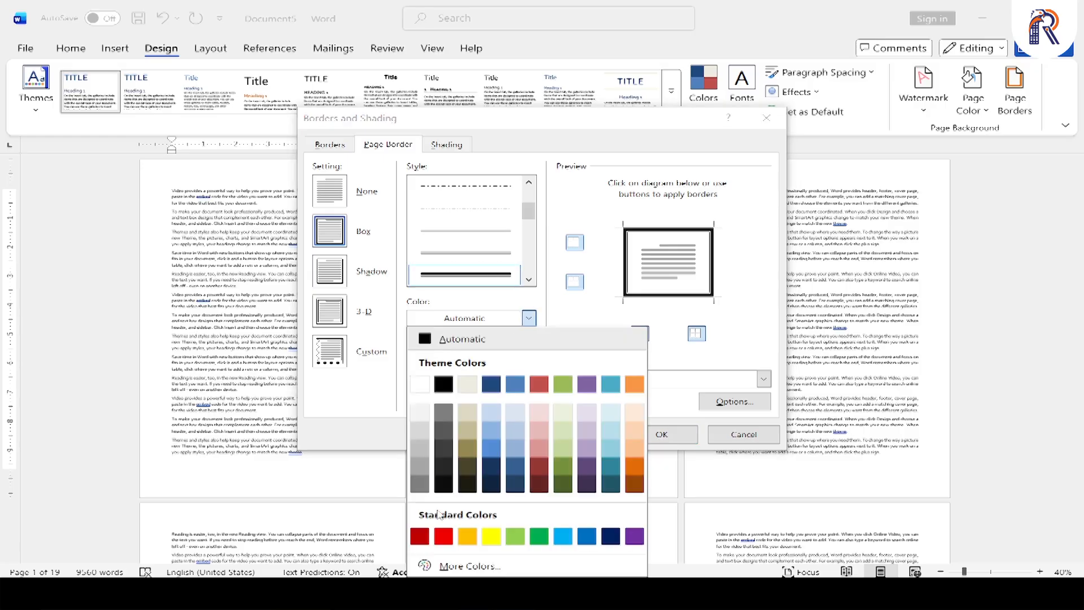
click(443, 535)
click(529, 355)
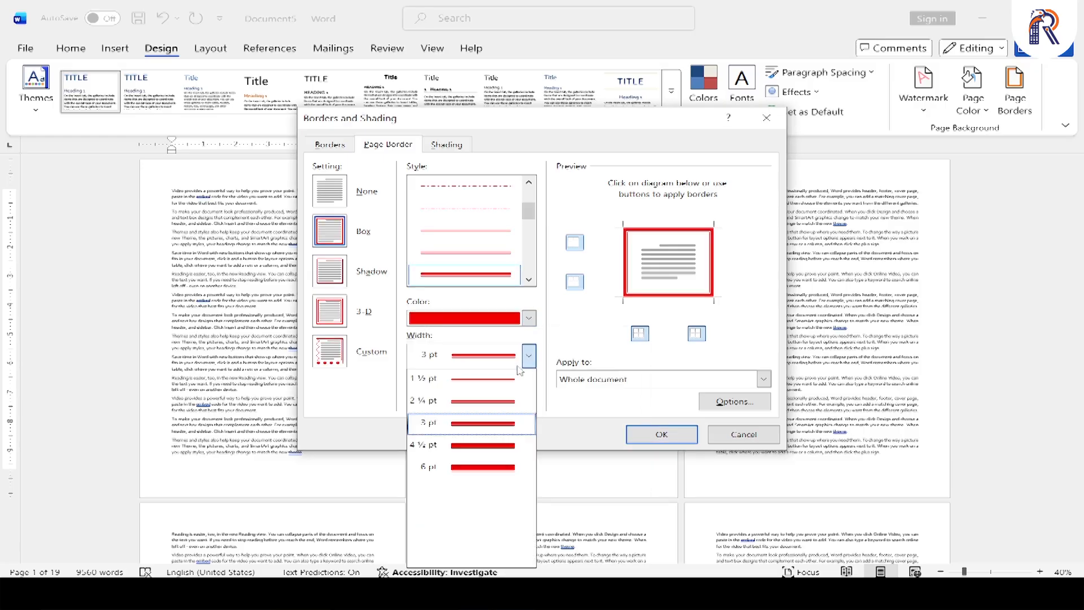
click(474, 467)
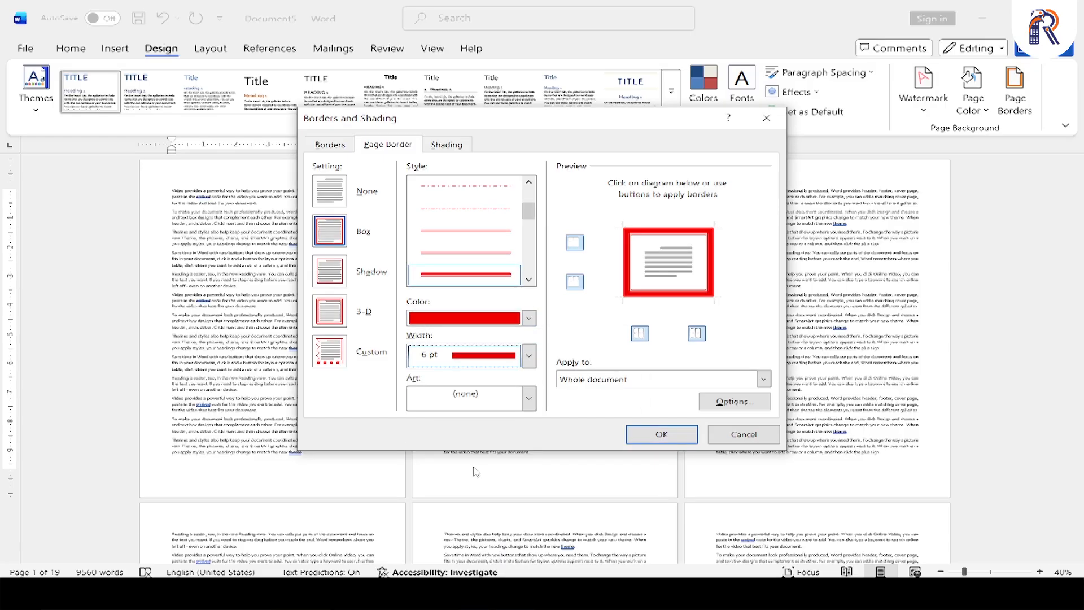
click(660, 436)
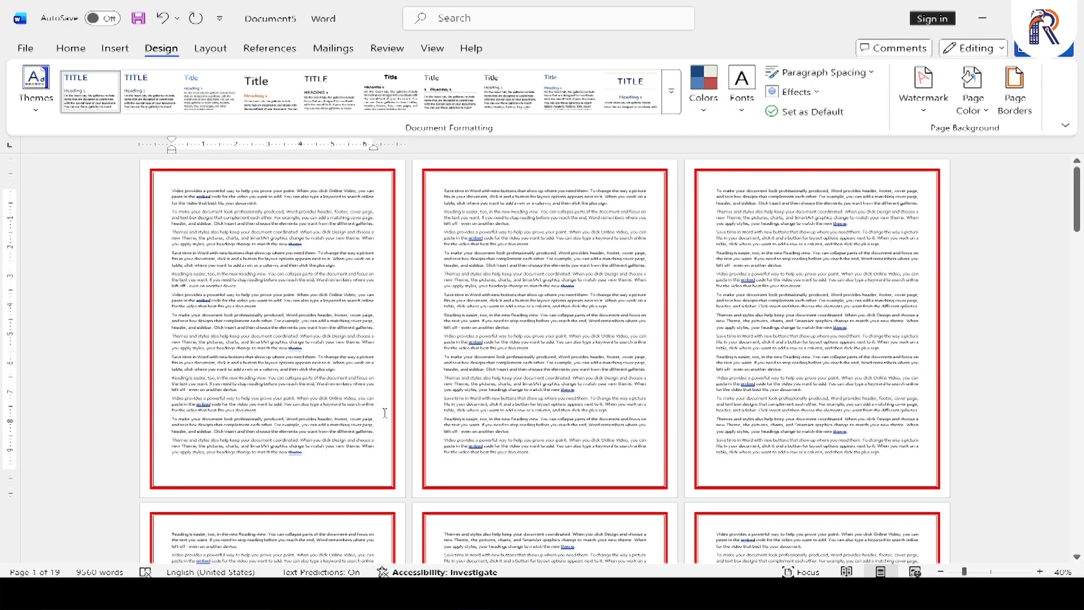
Change the red page border's setting to Shadow and apply it to the whole document.
click(1015, 90)
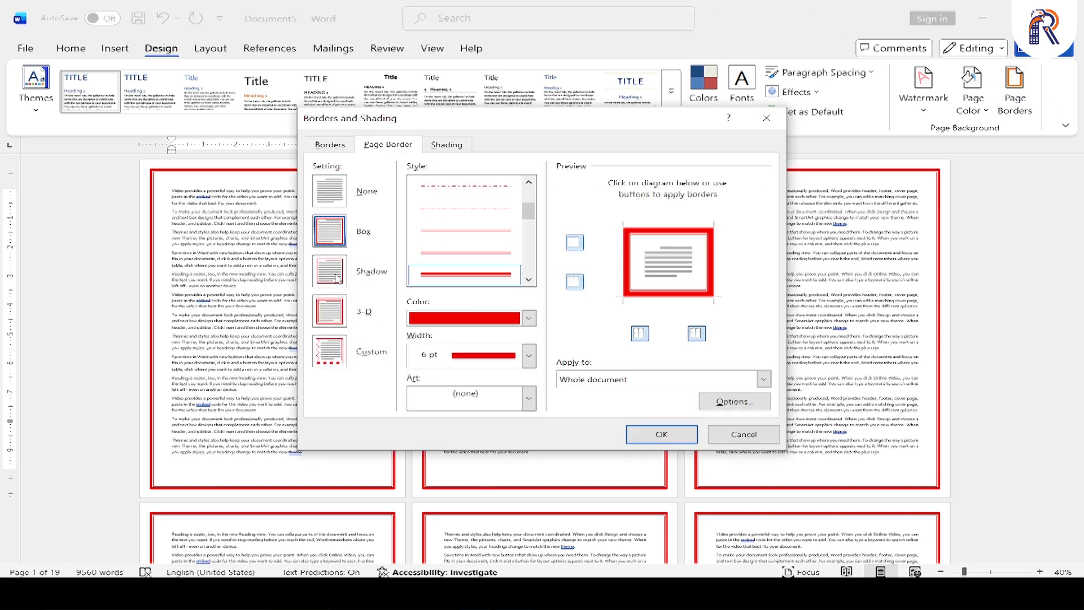
click(329, 271)
click(661, 434)
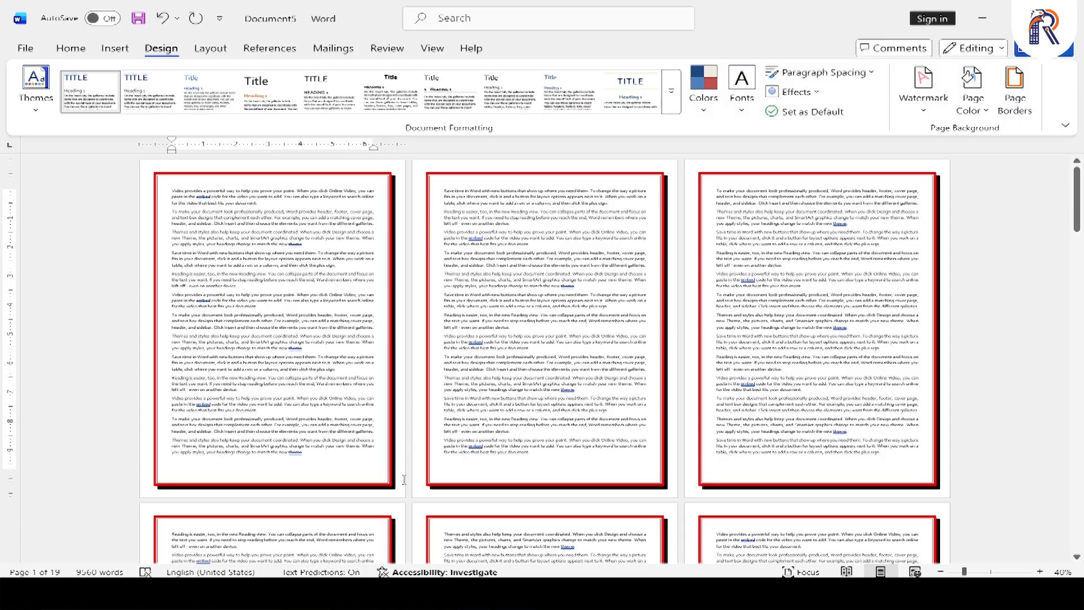
Change the red page border's setting to 3-D and apply it to the whole document.
click(1015, 104)
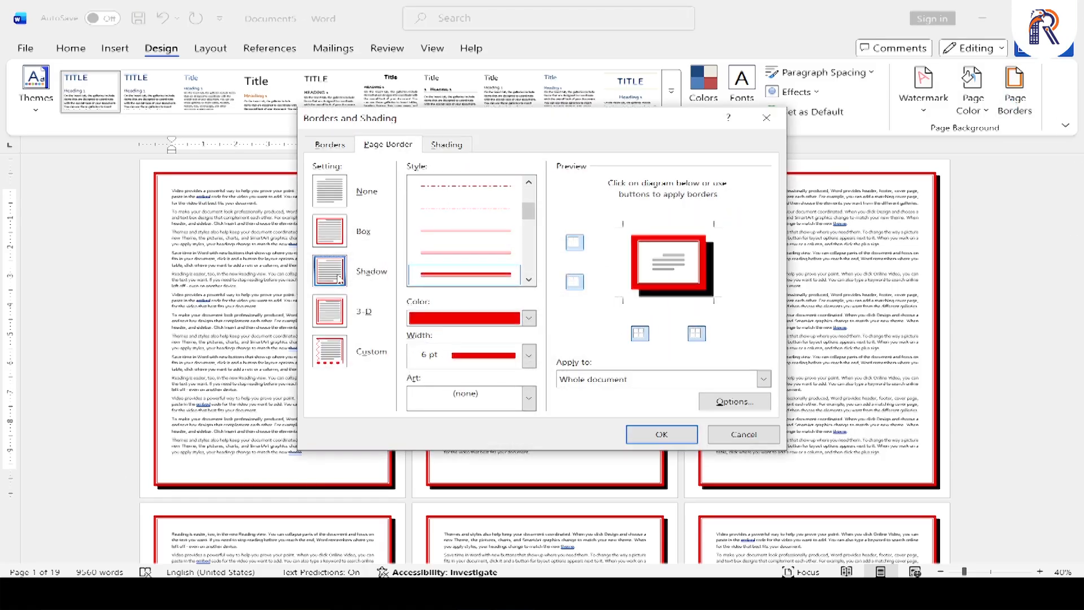
click(334, 322)
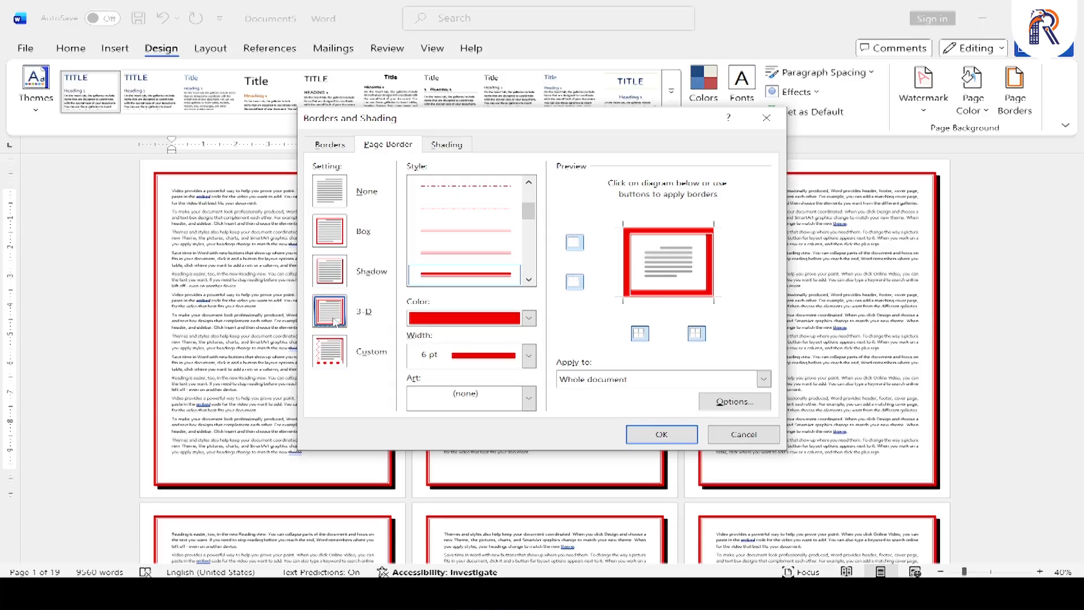
click(662, 434)
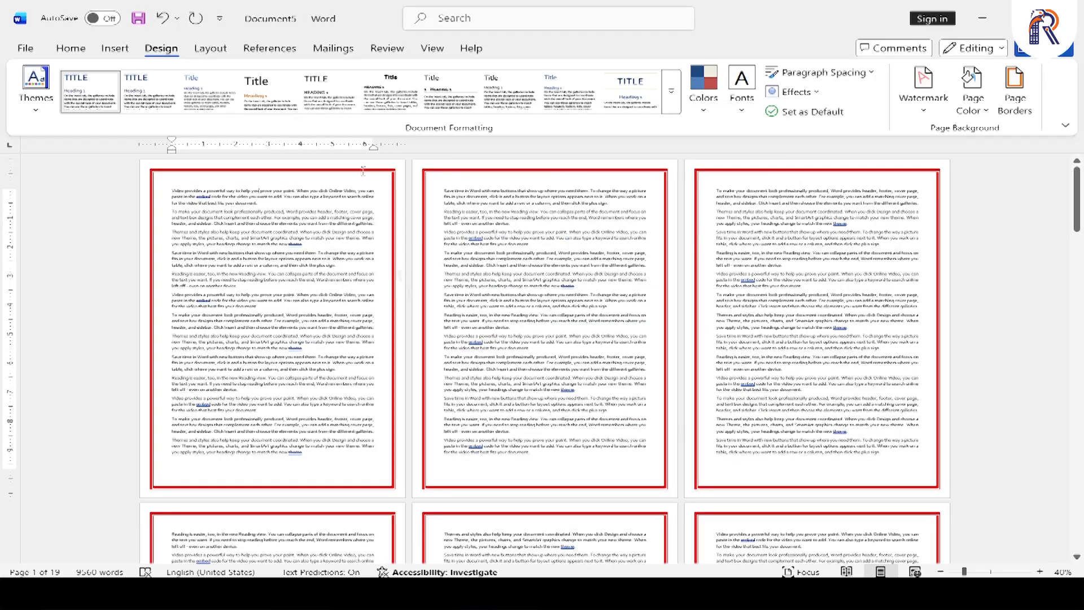
Remove the top and bottom edges from the red page border and apply it to the whole document.
scroll(363, 171, up, 5)
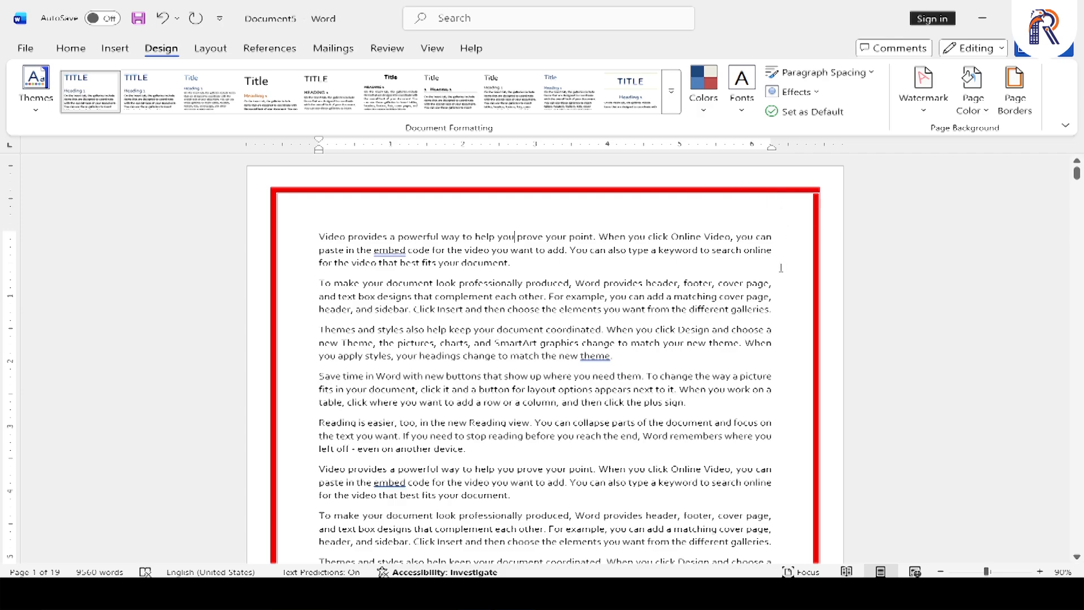
click(1014, 87)
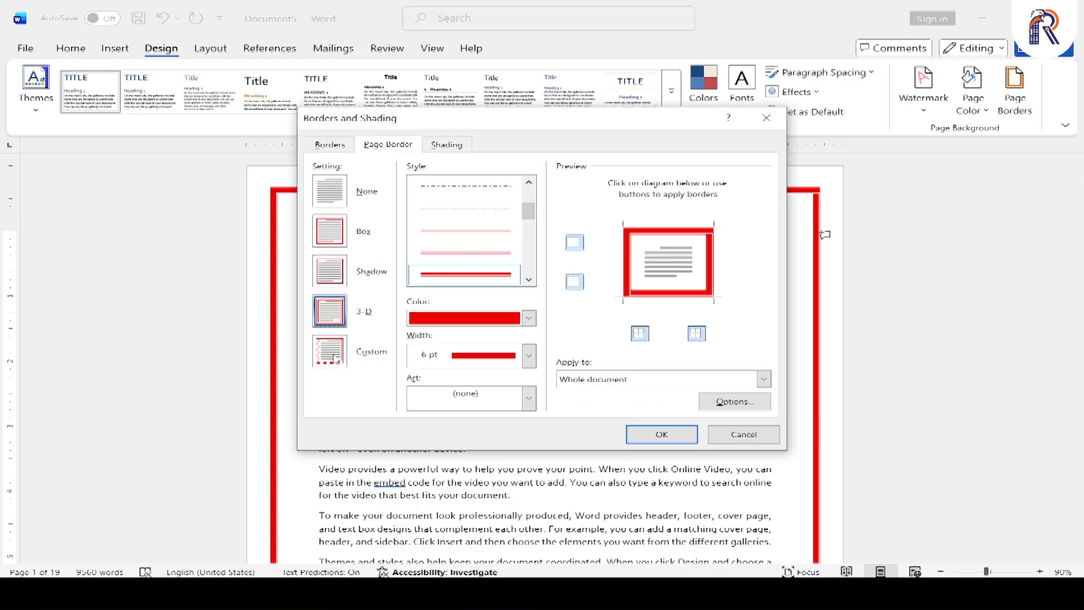
click(575, 243)
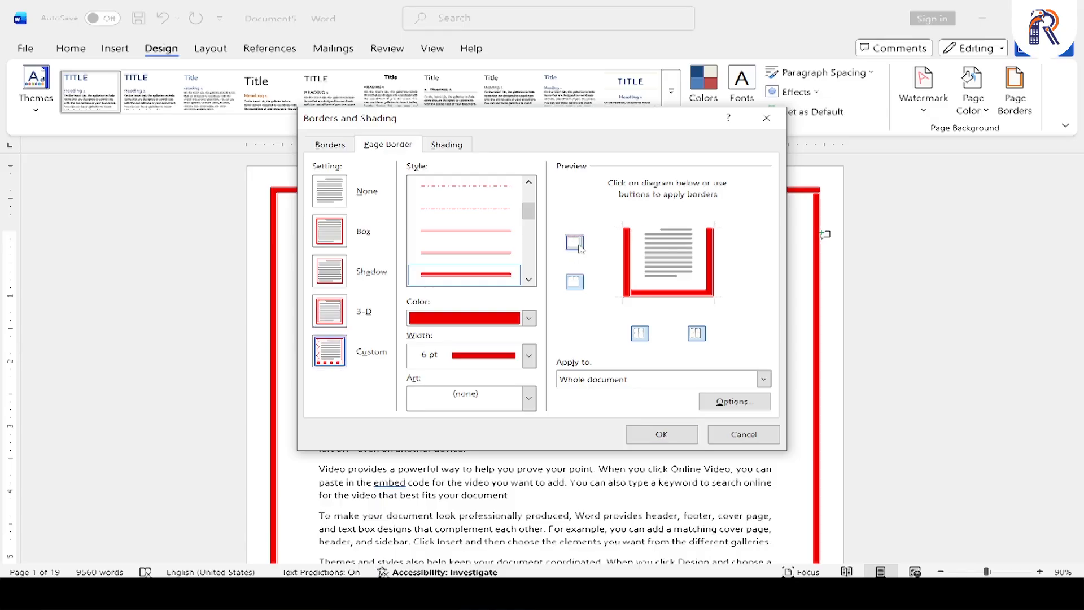
click(574, 282)
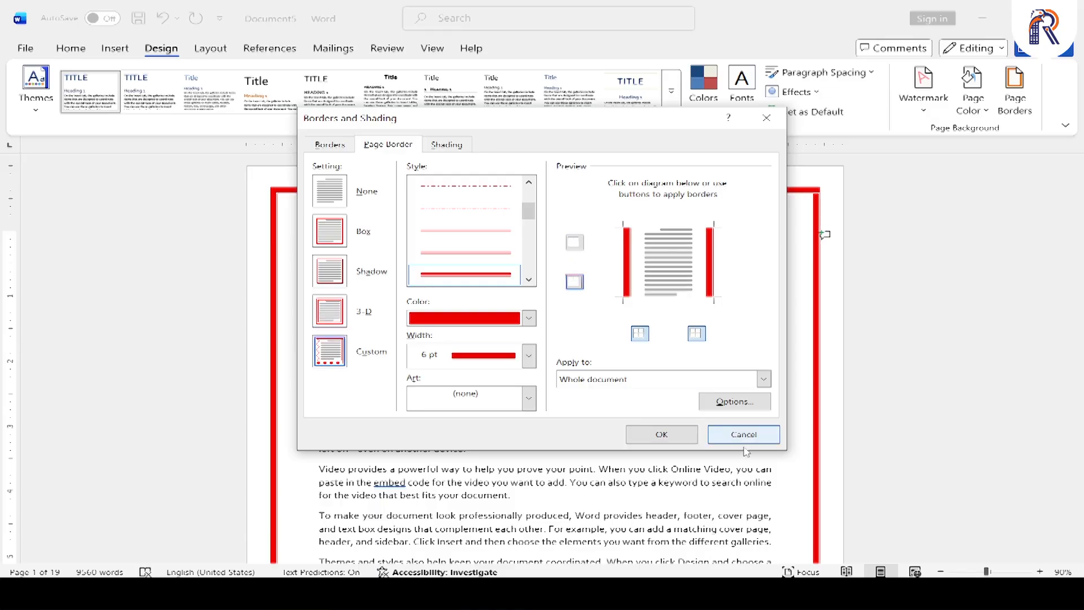
click(662, 434)
ctrl+scroll(500, 354, down, 4)
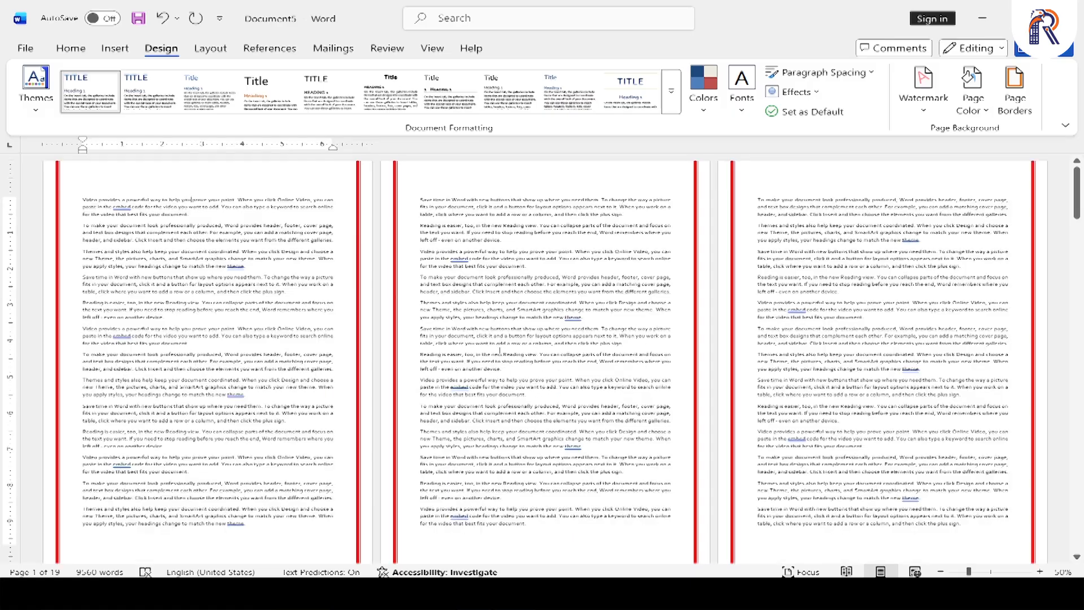
Restore the page border's top and bottom edges, remove its left and right edges, and apply it to the whole document.
click(1014, 87)
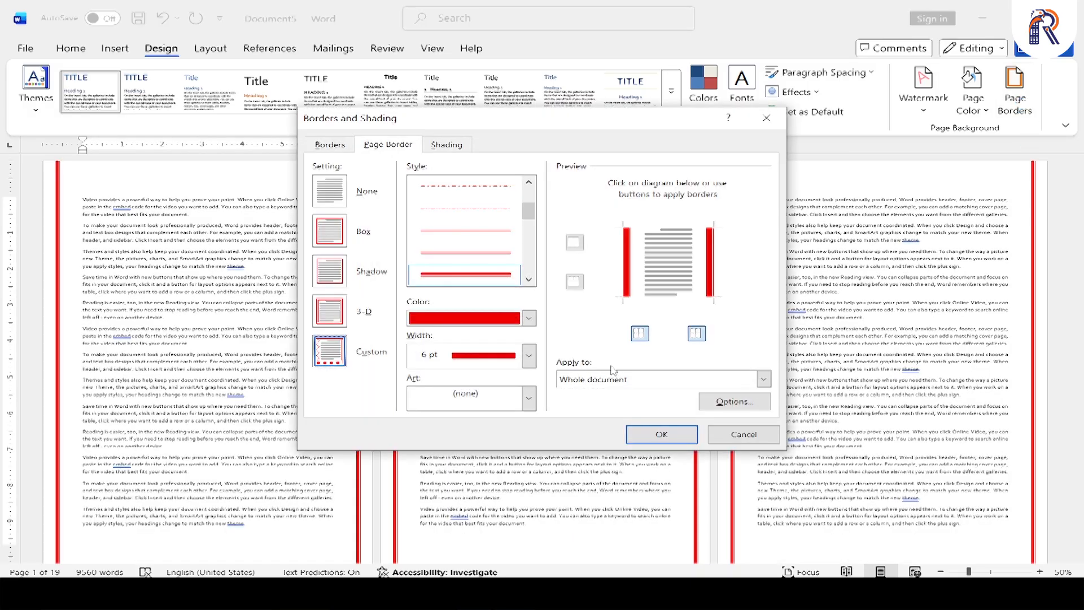
click(574, 242)
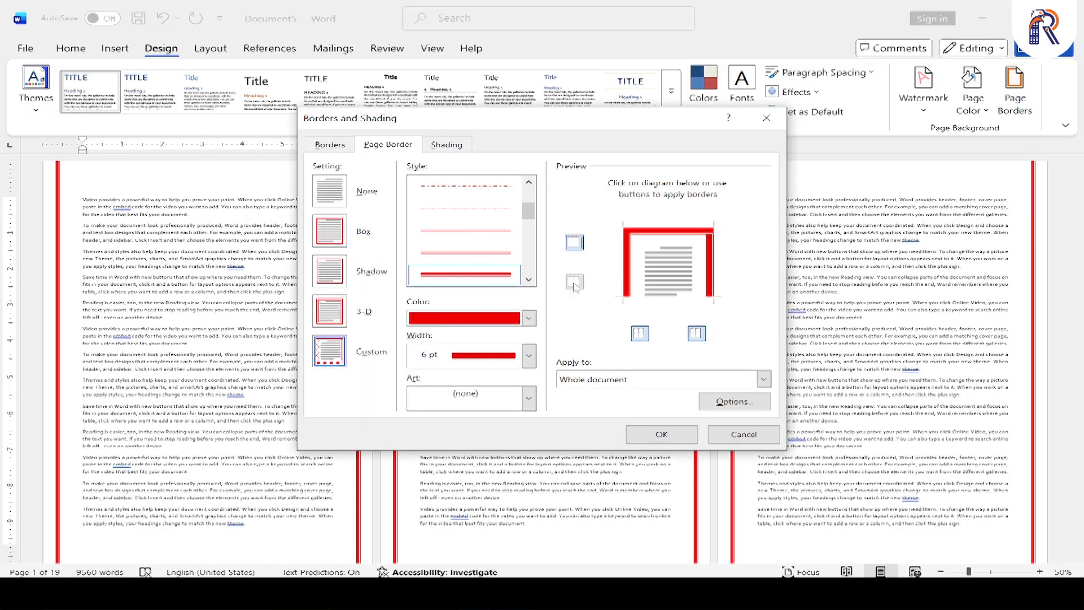
click(574, 282)
click(638, 334)
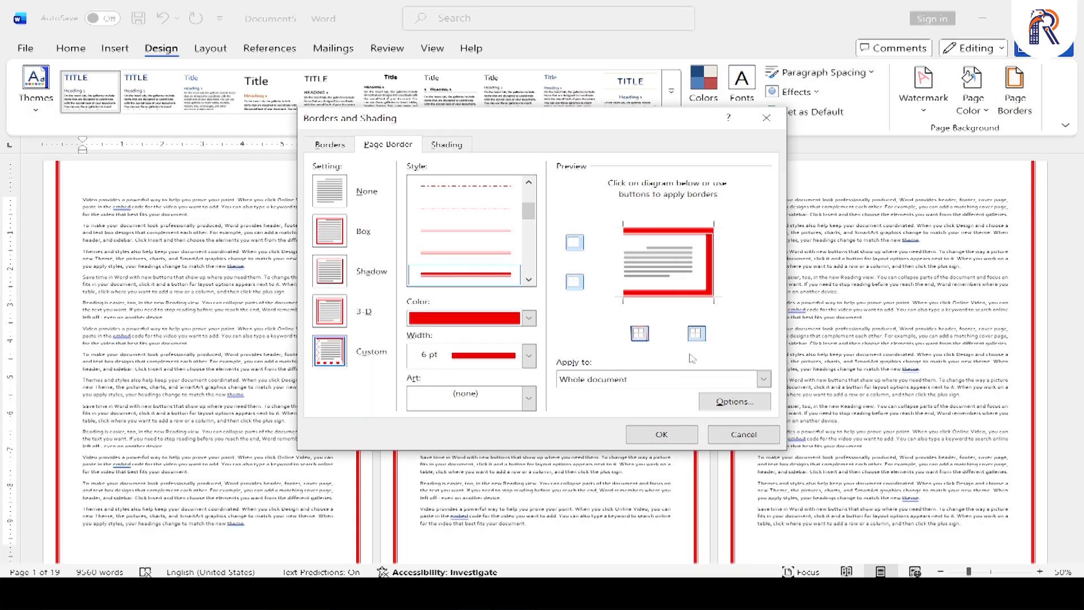
click(697, 335)
click(672, 438)
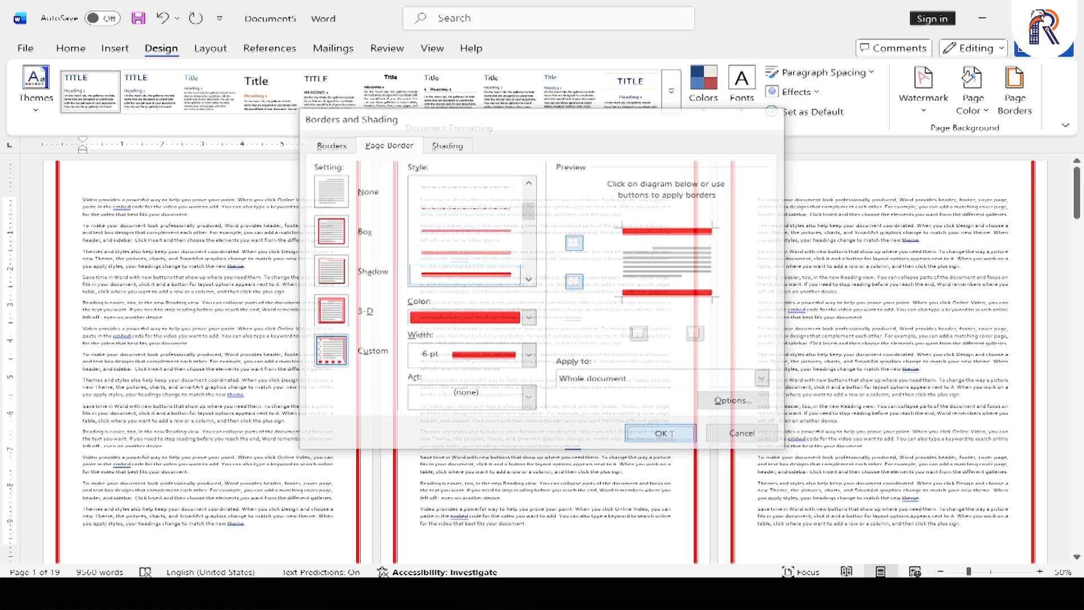
scroll(499, 294, down, 2)
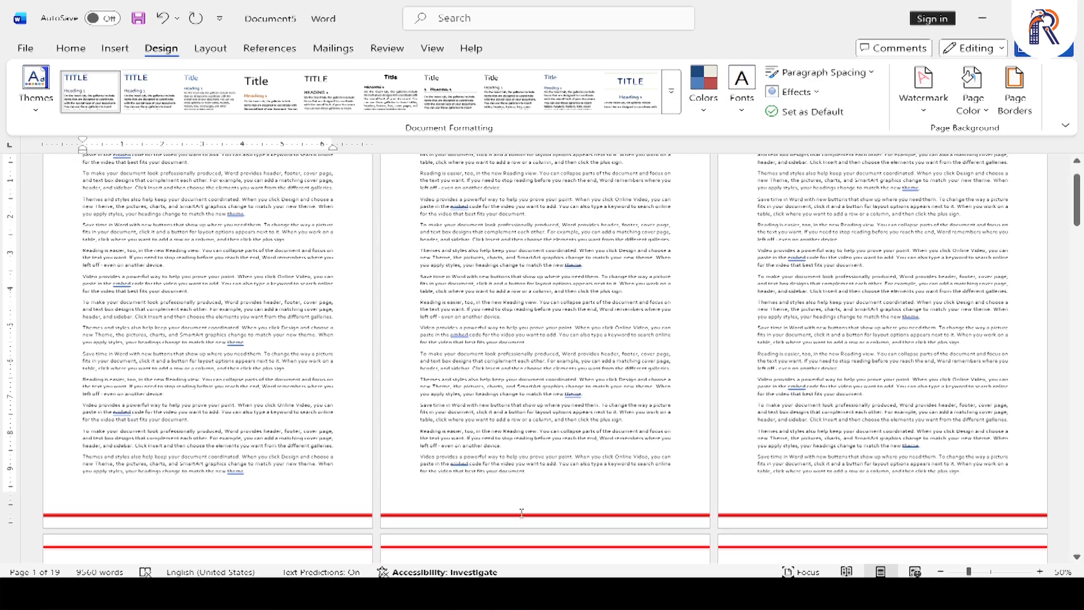
scroll(521, 513, down, 5)
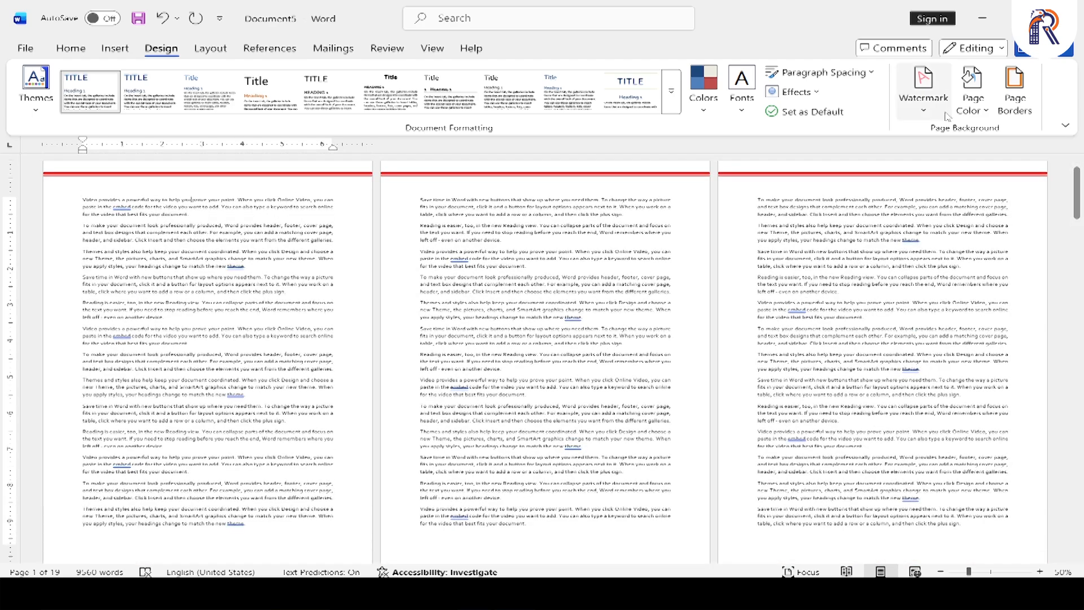
Choose an Art page border with black, white-leaf-patterned side bands and thin top and bottom lines.
click(1014, 90)
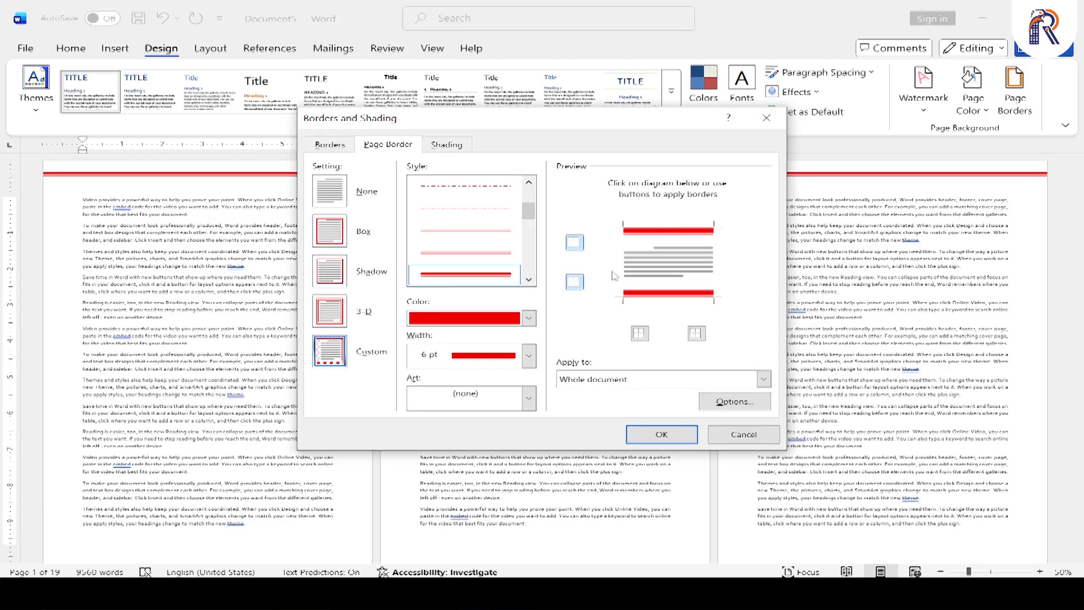
click(529, 398)
click(529, 515)
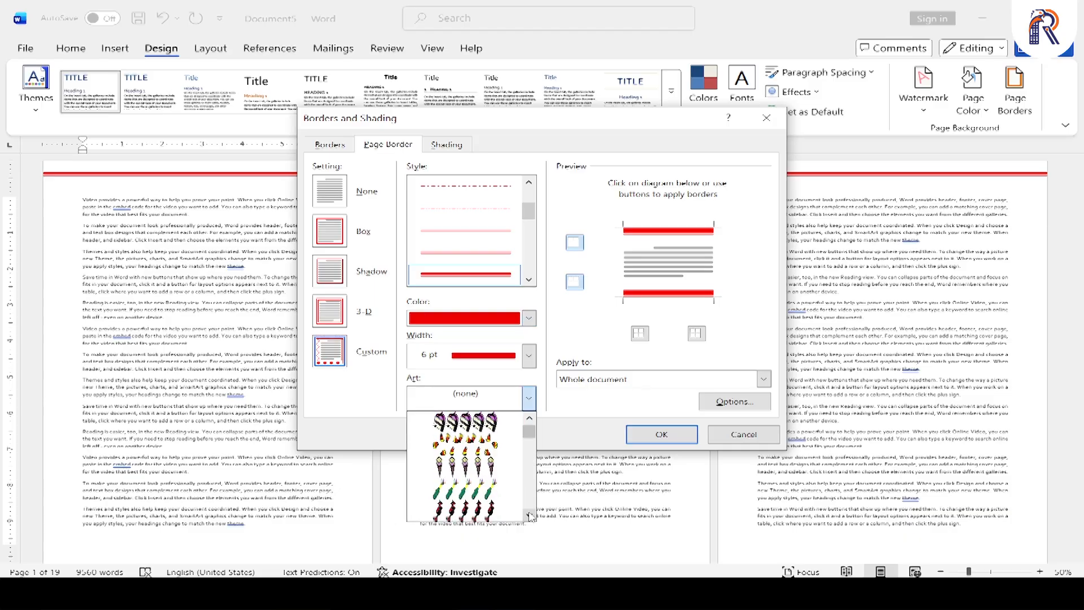
click(529, 515)
click(530, 516)
click(529, 515)
click(530, 515)
key(Down)
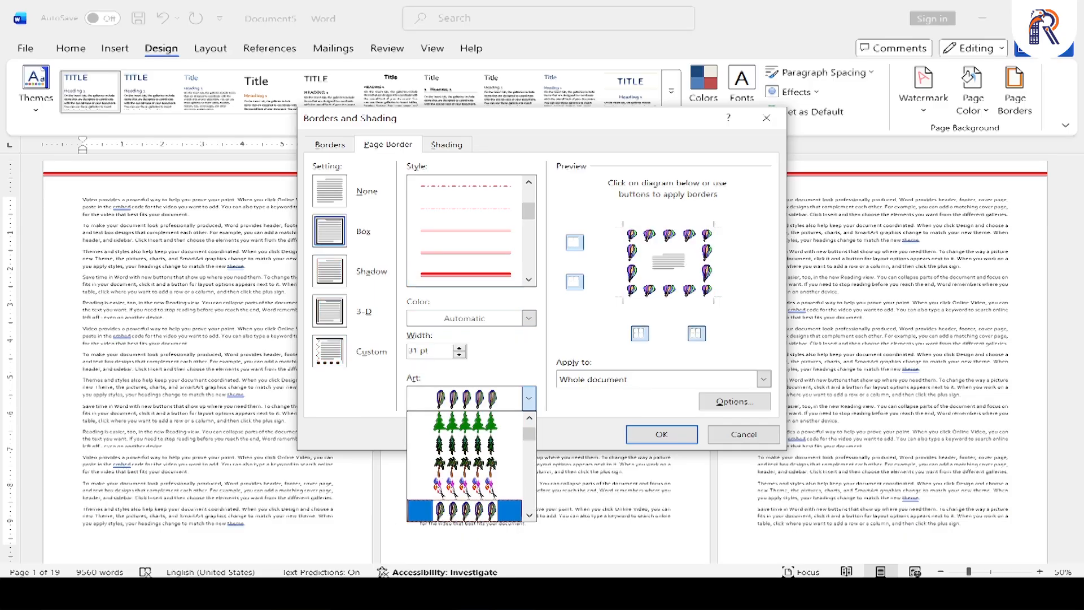
key(Down)
key(Down)
key(Down)
key(Down)
key(Down)
key(Down)
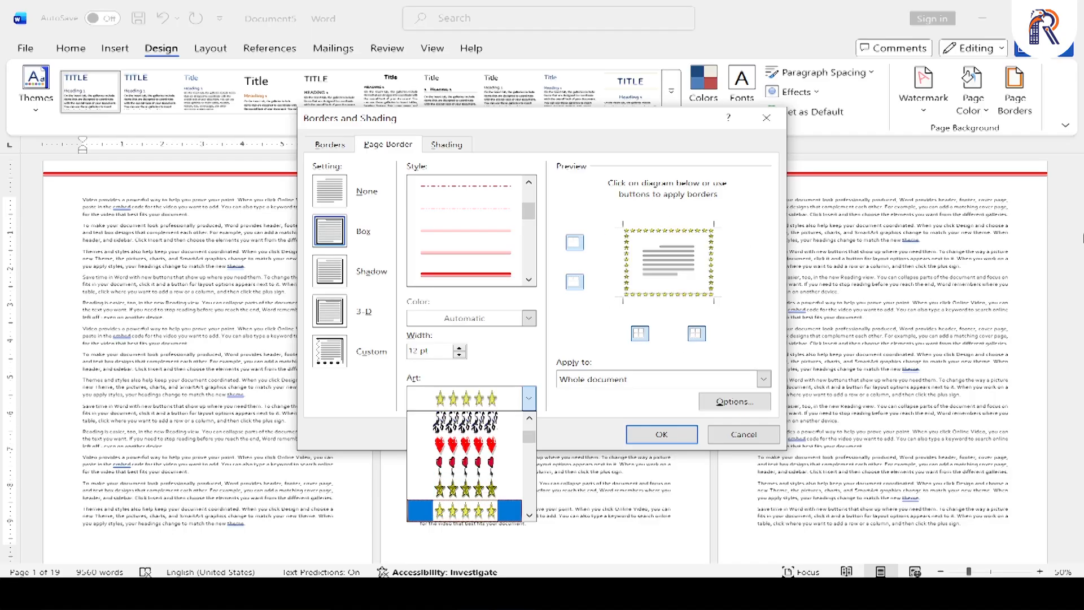
key(Down)
key(Down)
key(Down)
key(Down)
key(Down)
key(Down)
key(Down)
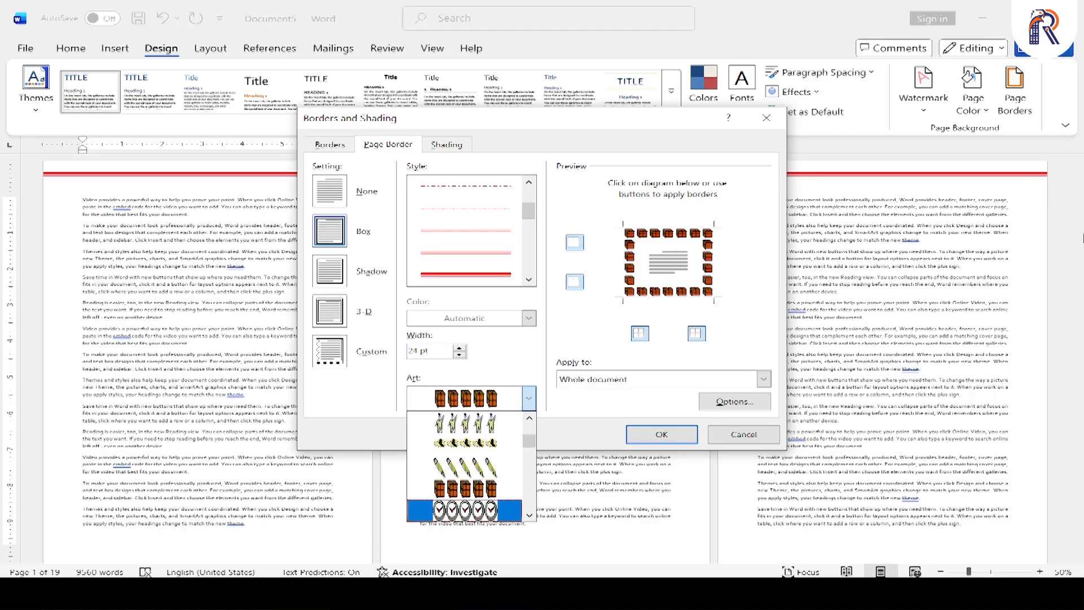
key(Down)
key(Down)
key(Down)
key(Down)
key(Down)
key(Down)
key(Down)
key(Down)
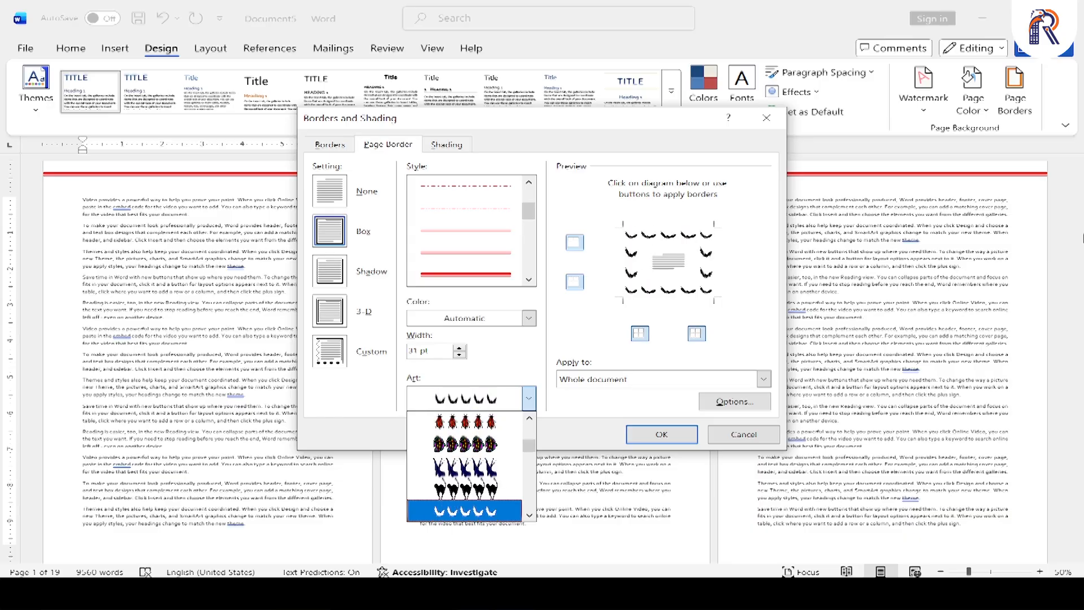
key(Down)
key(Down)
key(Down)
key(Down)
key(Down)
key(Down)
key(Down)
key(Down)
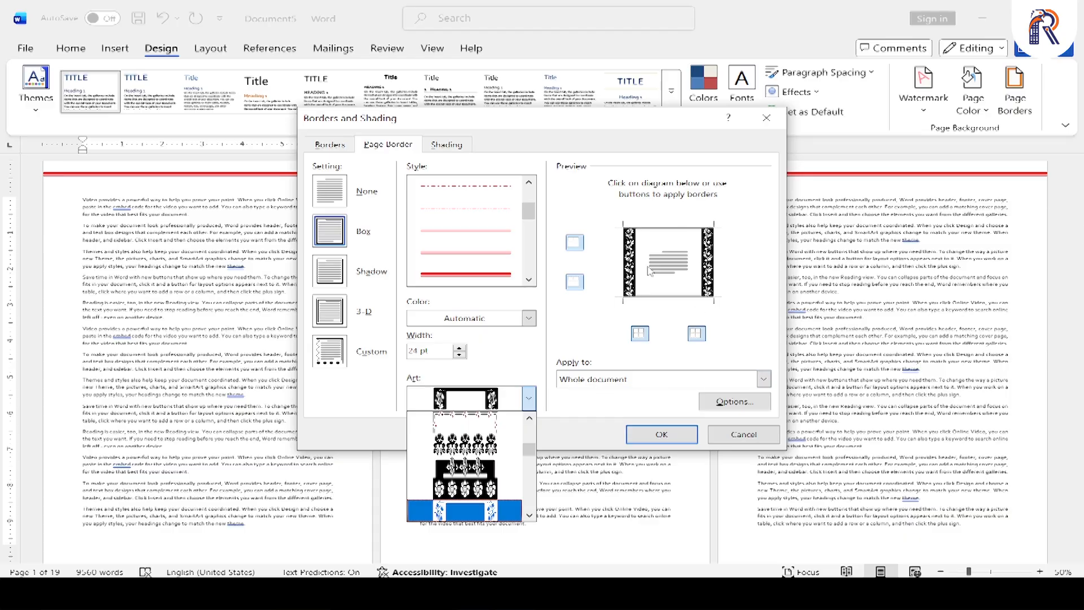
Set the art border's width to 31 pt, color it standard red, and apply it to the whole document.
click(460, 351)
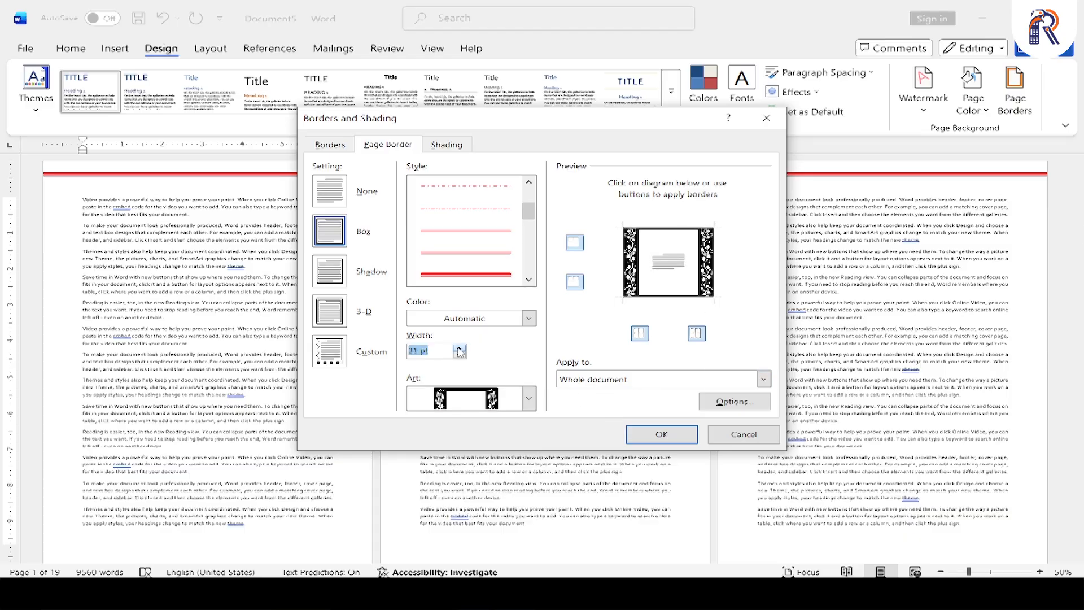
click(461, 355)
click(460, 354)
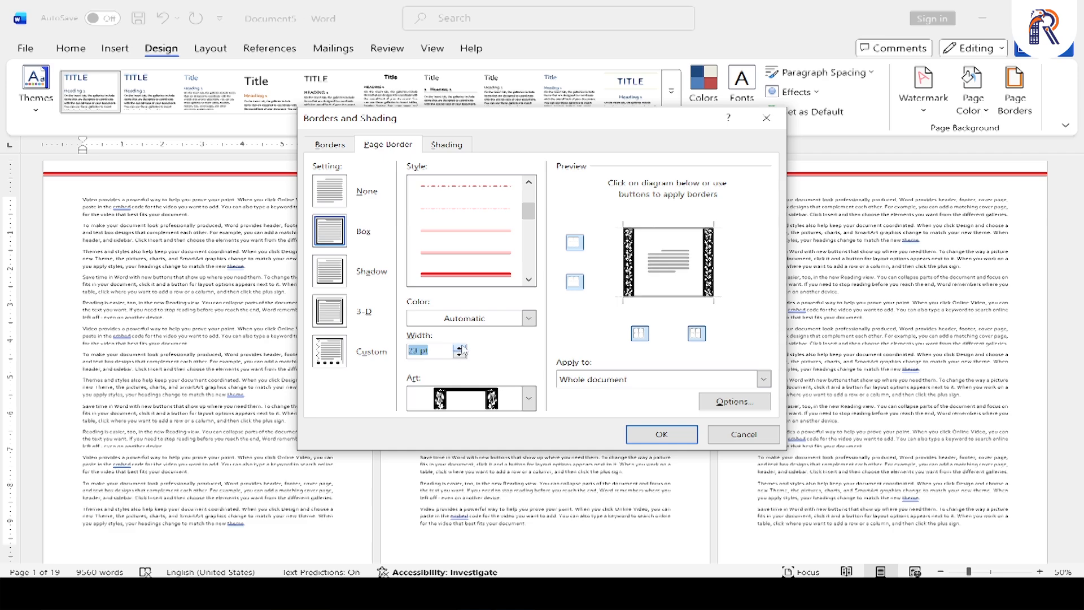
click(528, 318)
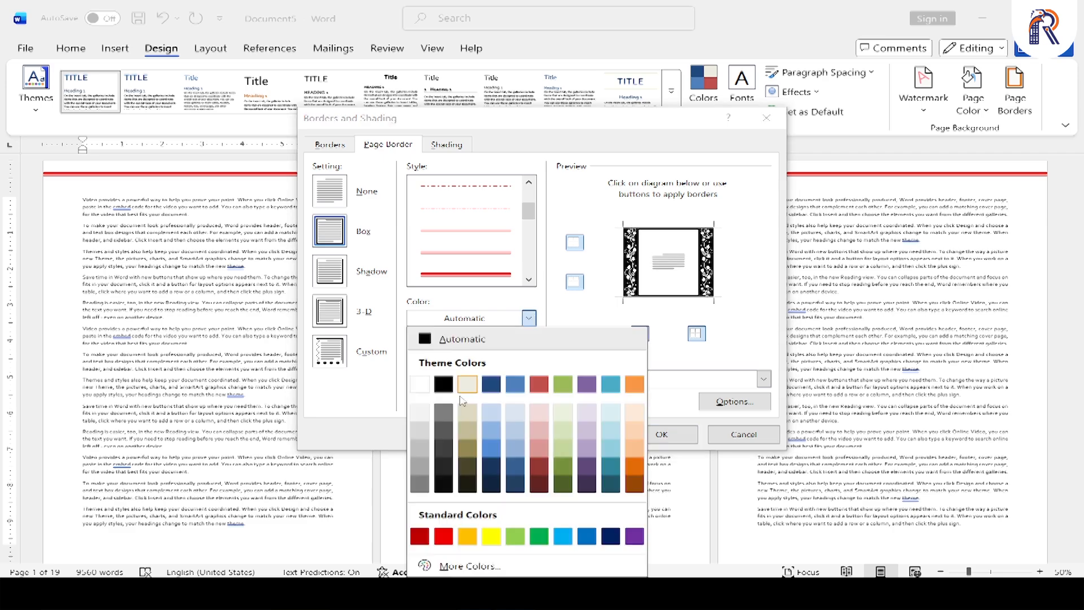
click(443, 537)
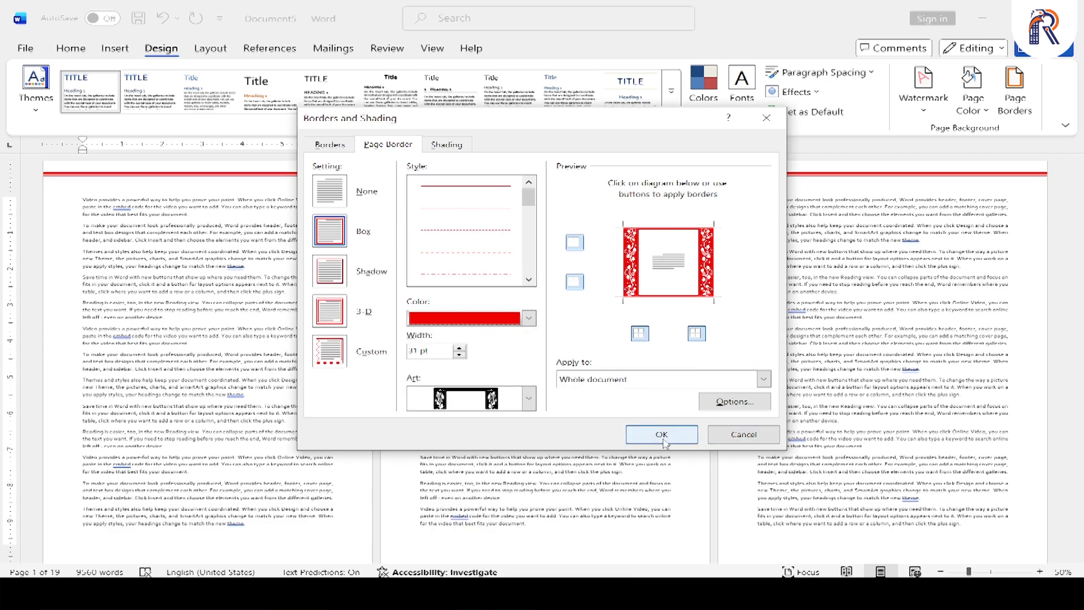
click(662, 435)
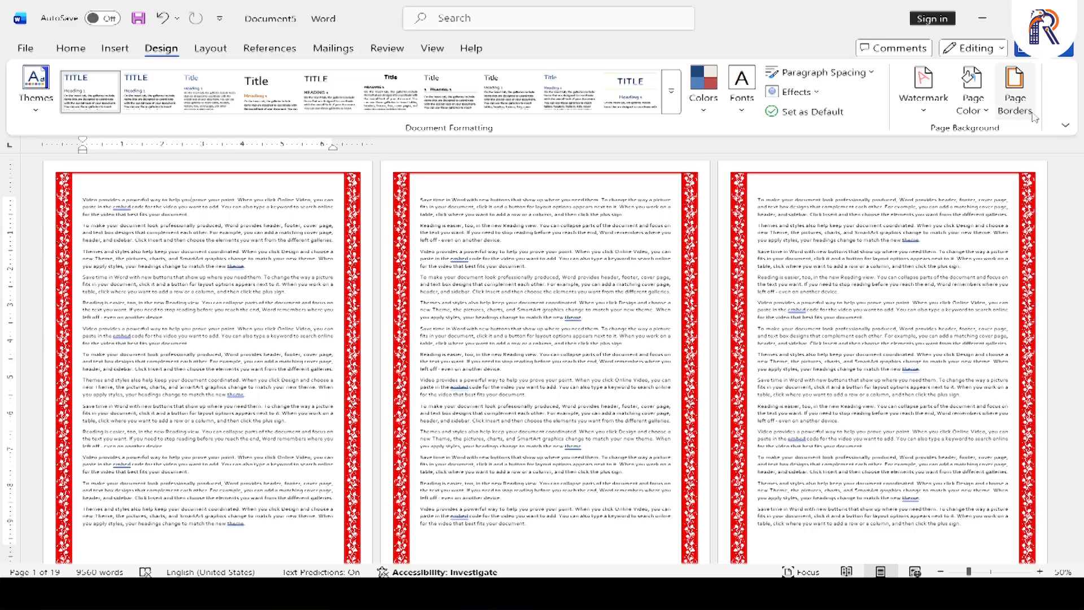
Limit the red art page border to "This section - First page only".
click(1016, 102)
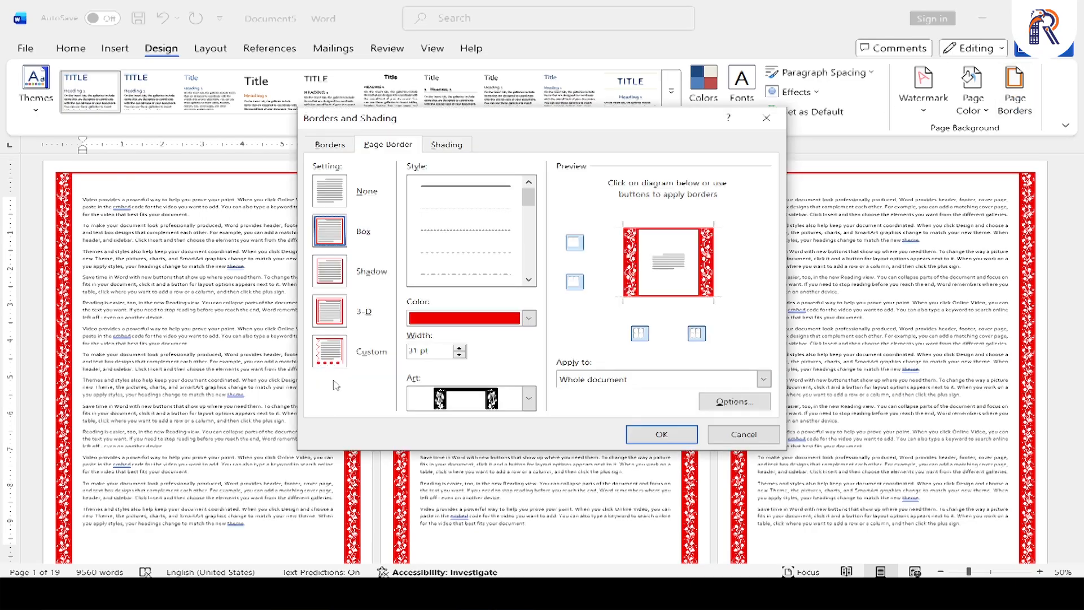
click(763, 378)
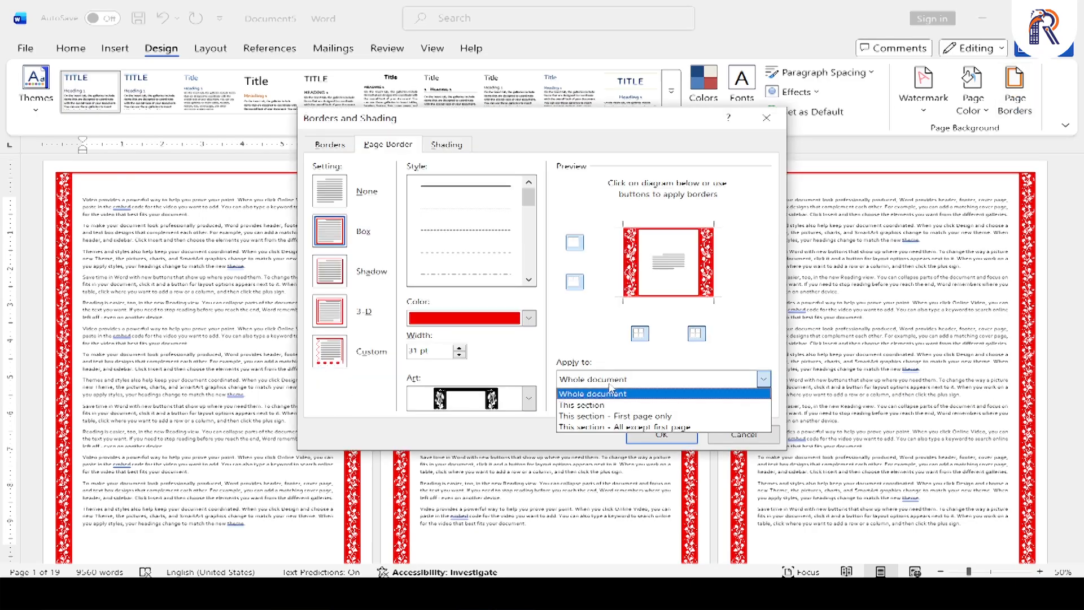
click(602, 421)
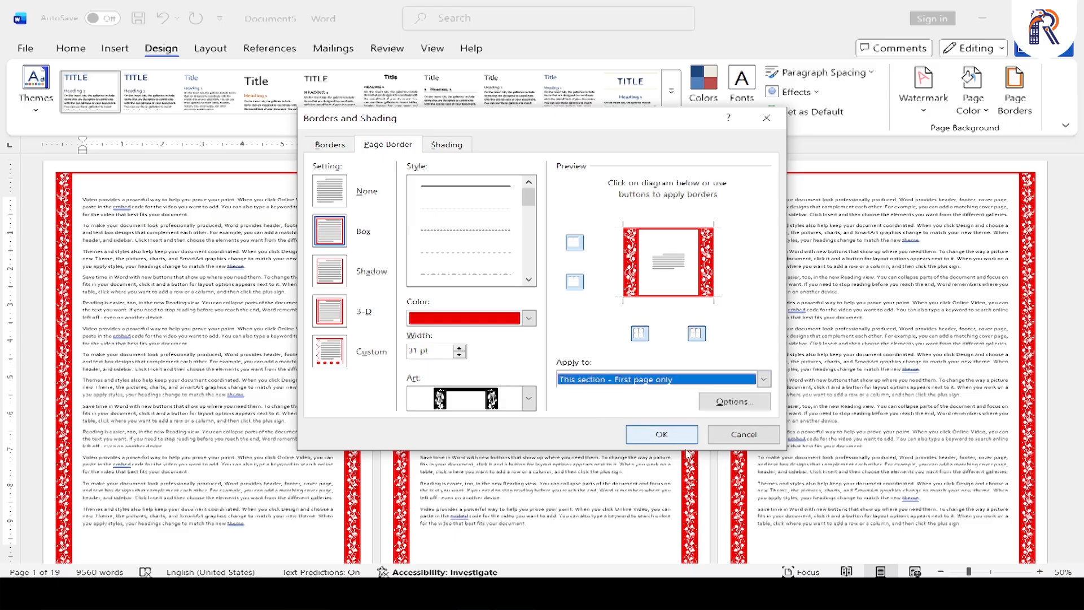
click(662, 436)
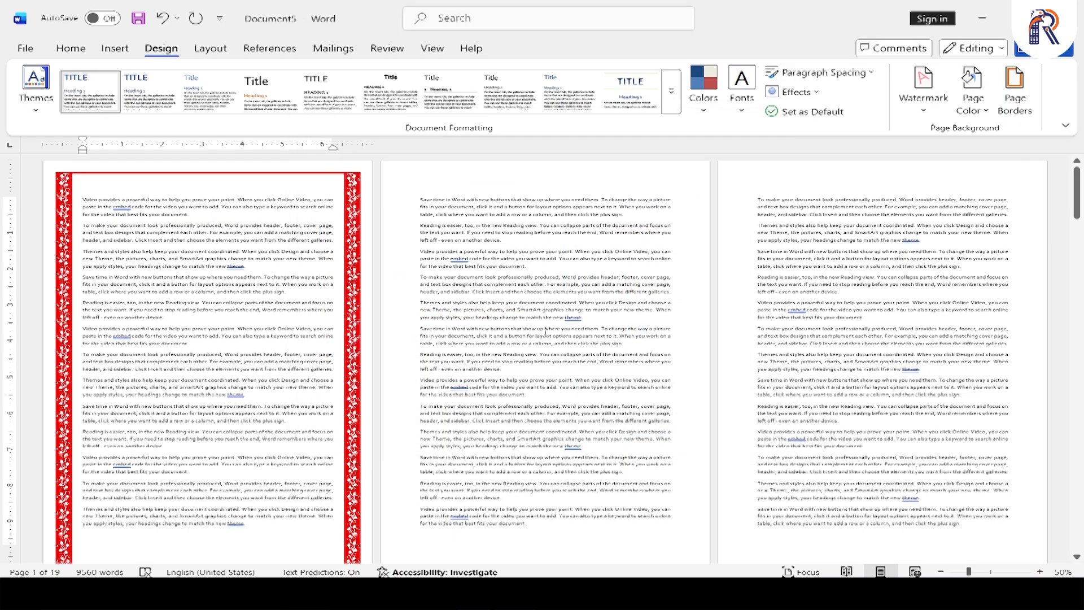
Apply the red art page border to "This section - All except first page" and check the pages.
click(1014, 101)
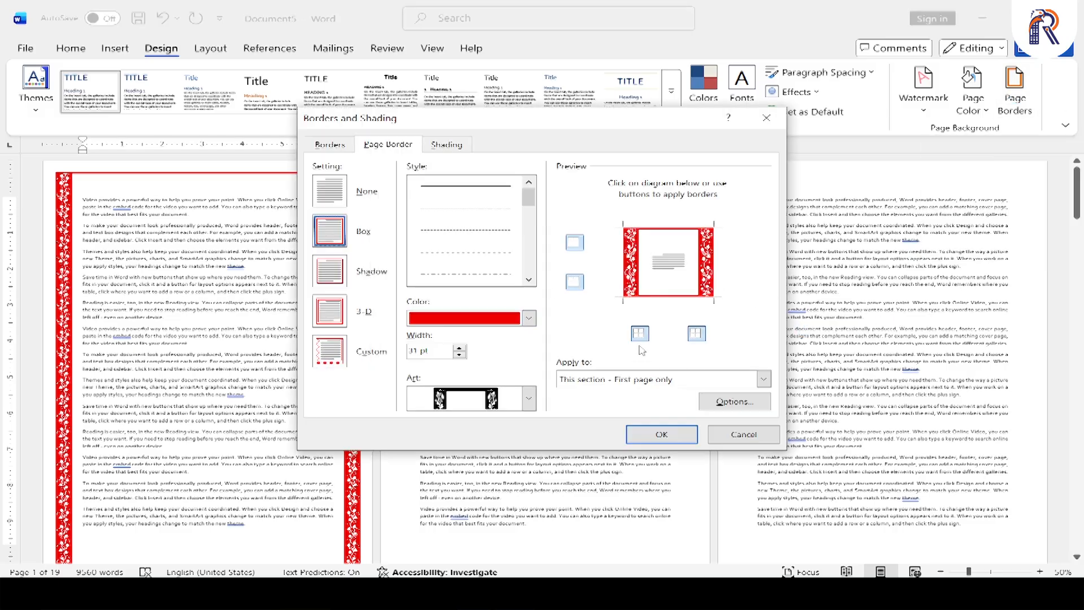
click(644, 379)
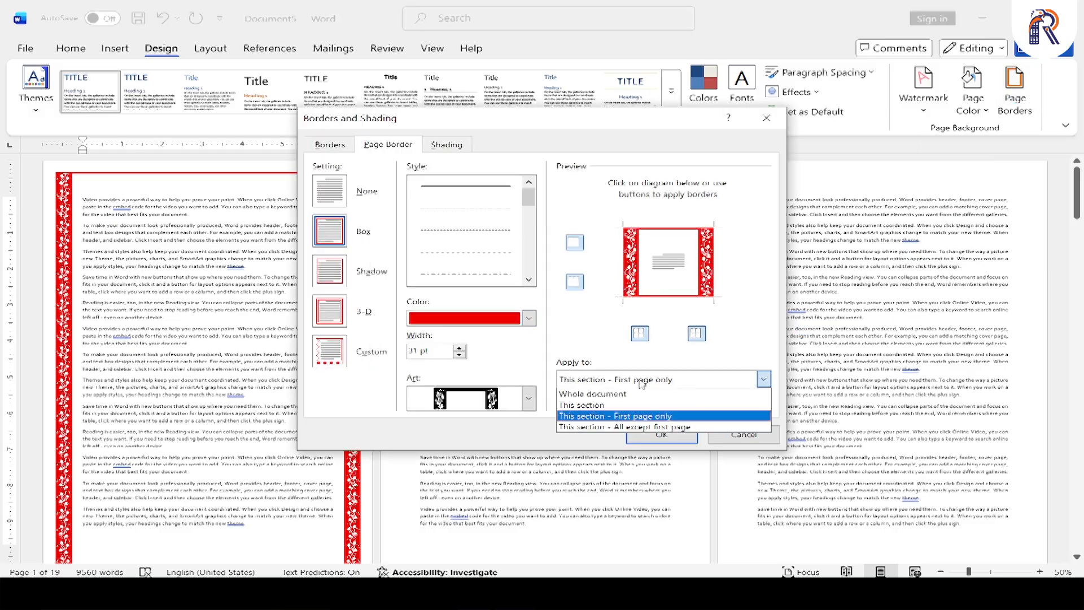
click(593, 429)
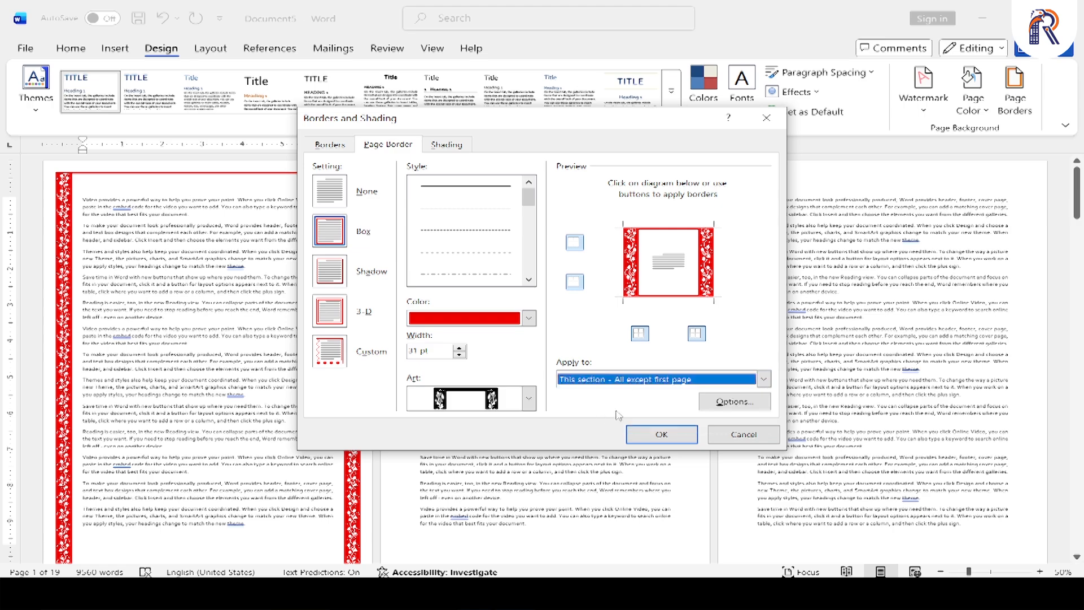
click(674, 436)
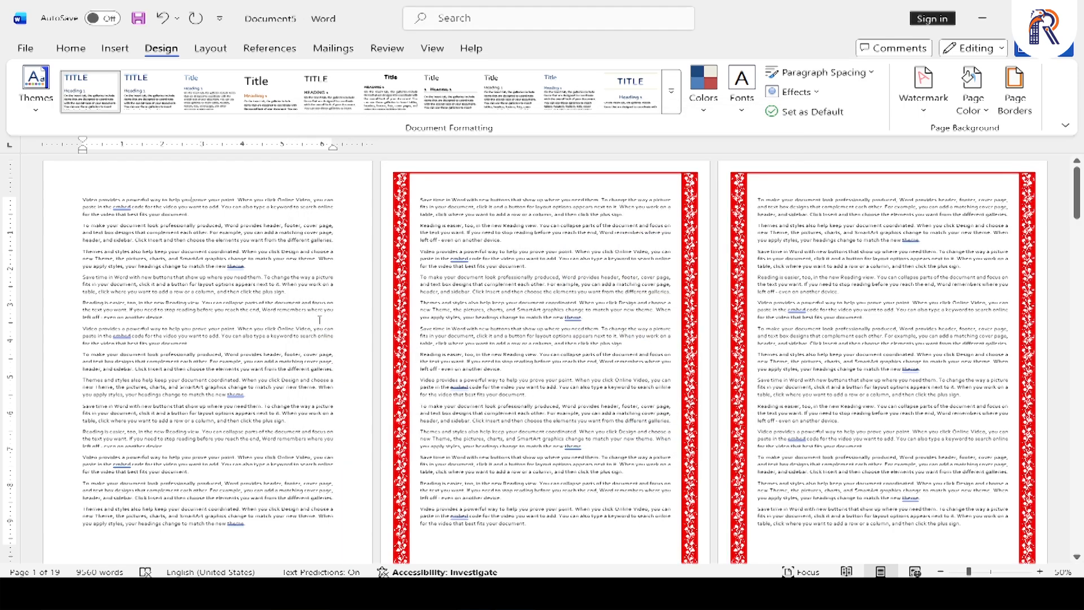
scroll(320, 320, down, 3)
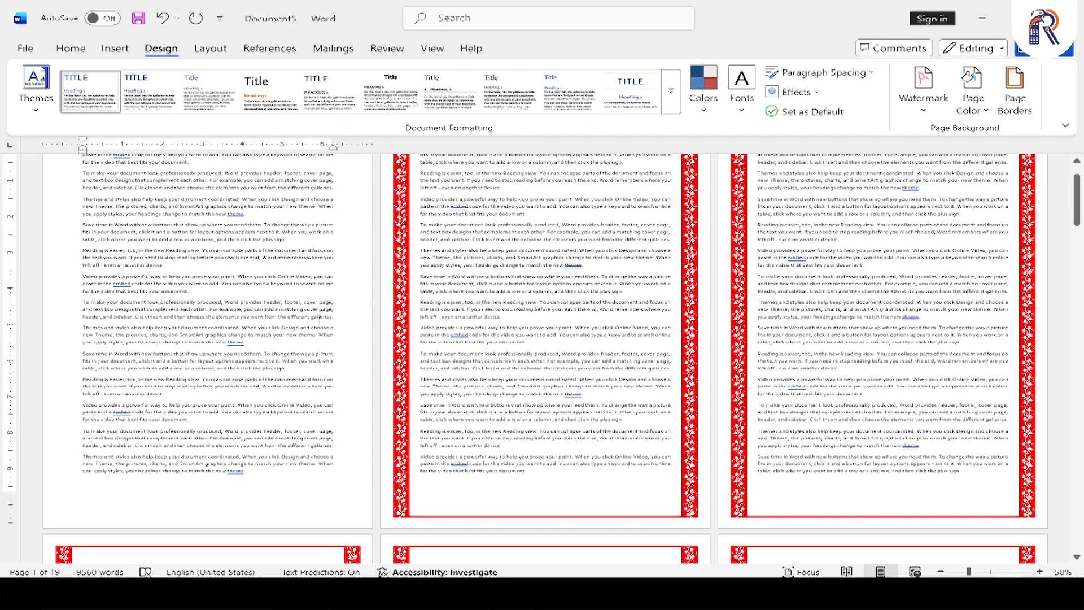
scroll(319, 320, up, 3)
Switch the art page border's scope back to "This section - First page only".
click(1016, 96)
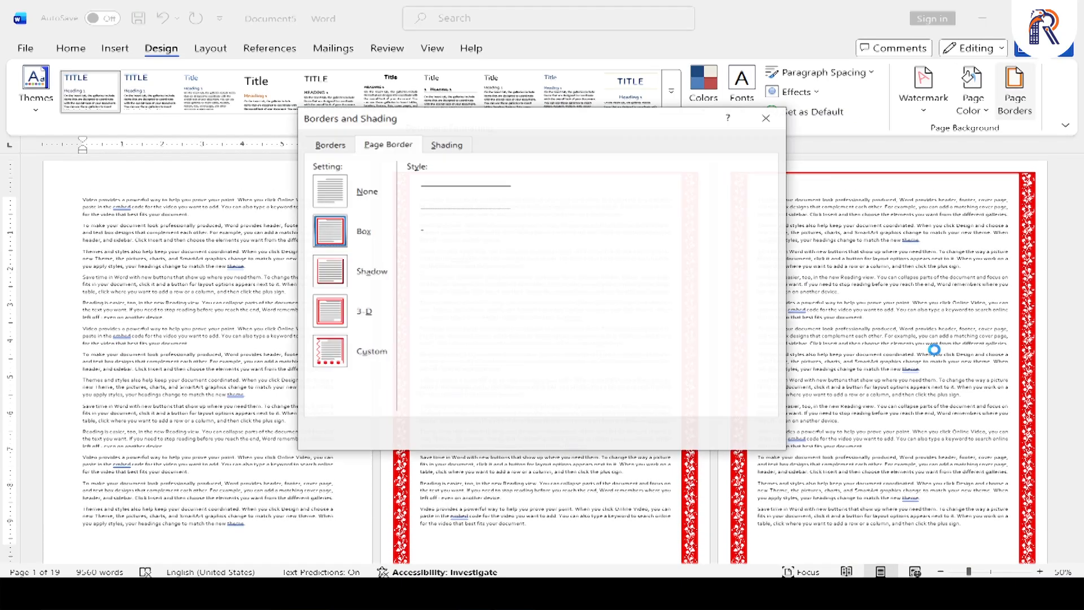
click(763, 379)
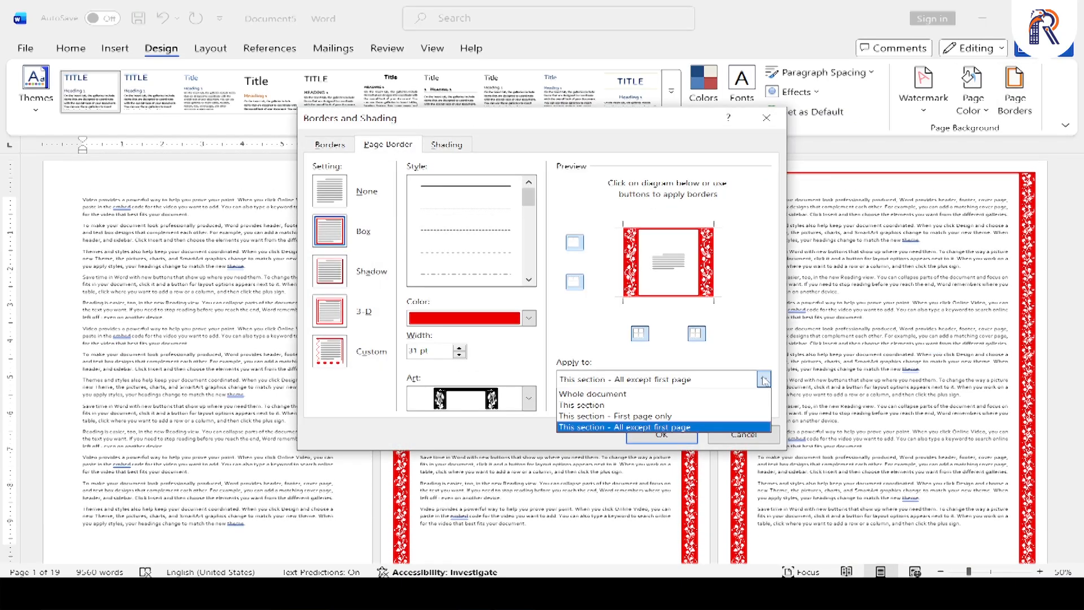
click(596, 416)
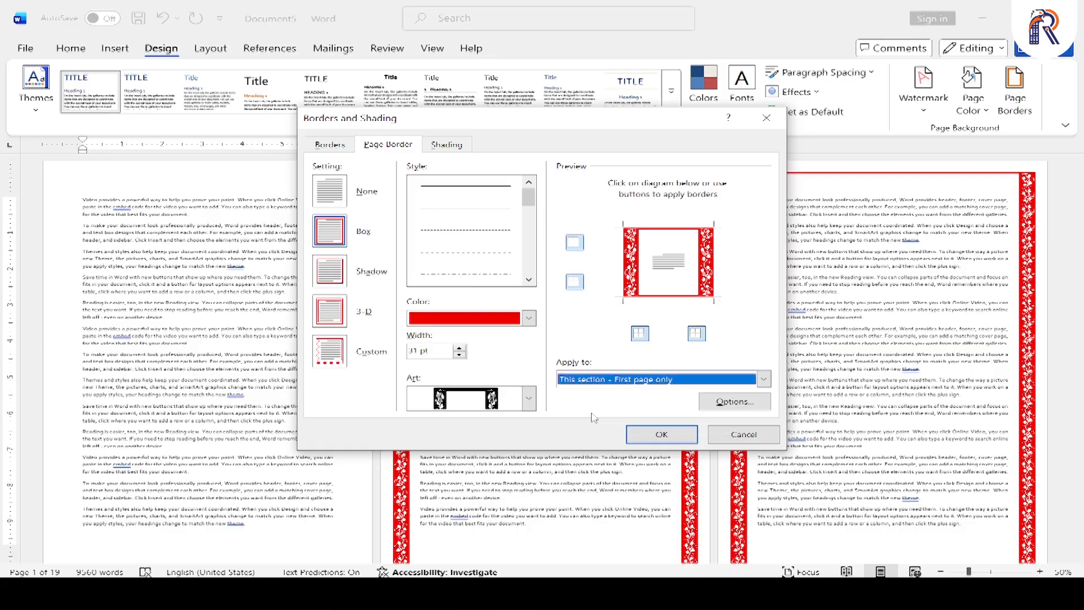
click(665, 437)
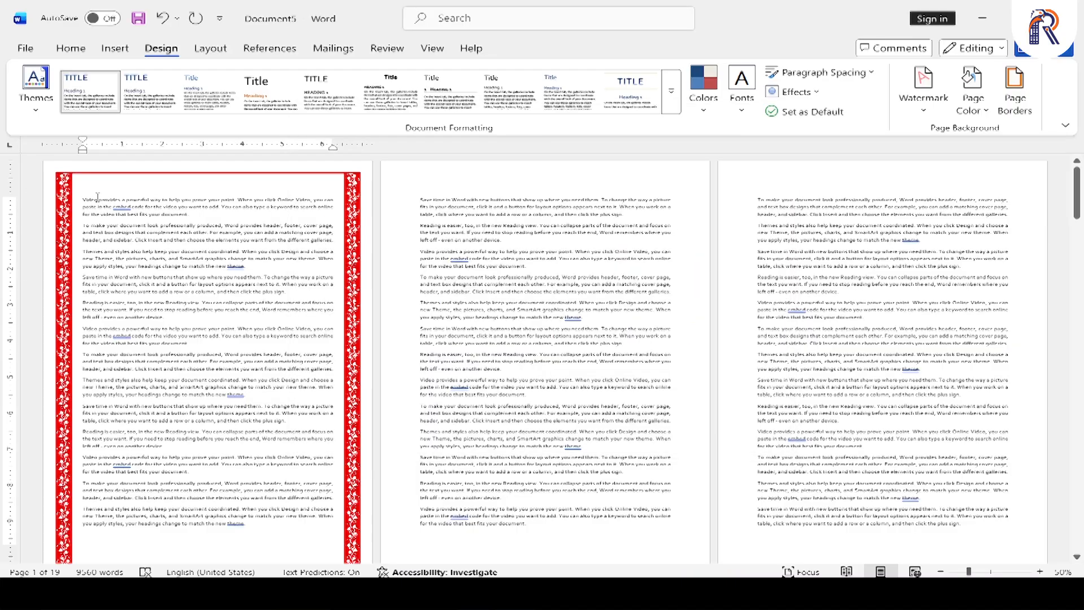
Select most of the first page's text, then select the text from the second page onward instead.
drag(97, 198, 321, 493)
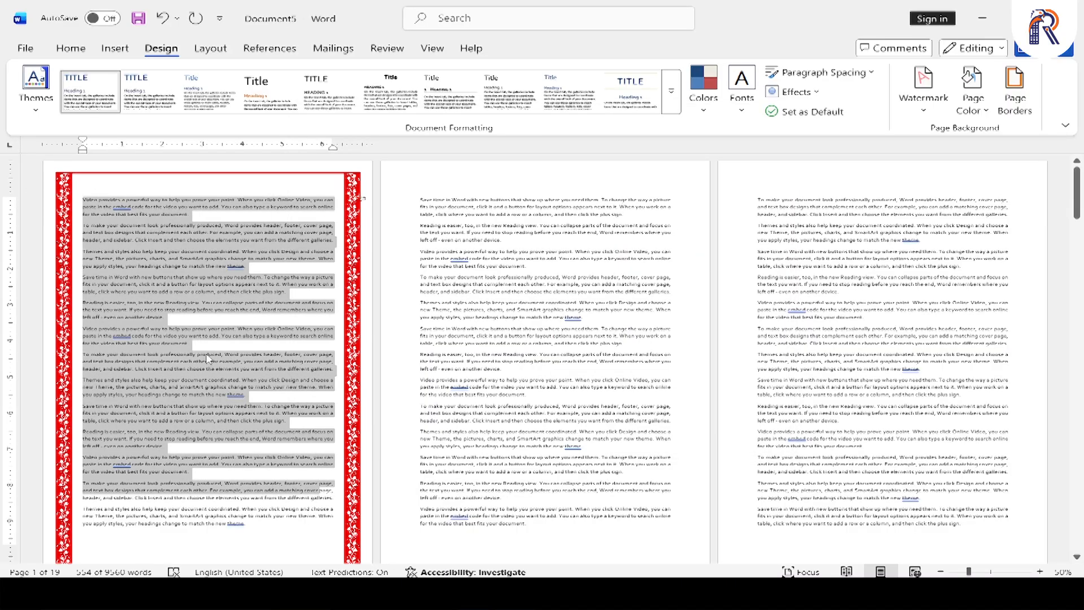
drag(453, 190, 508, 451)
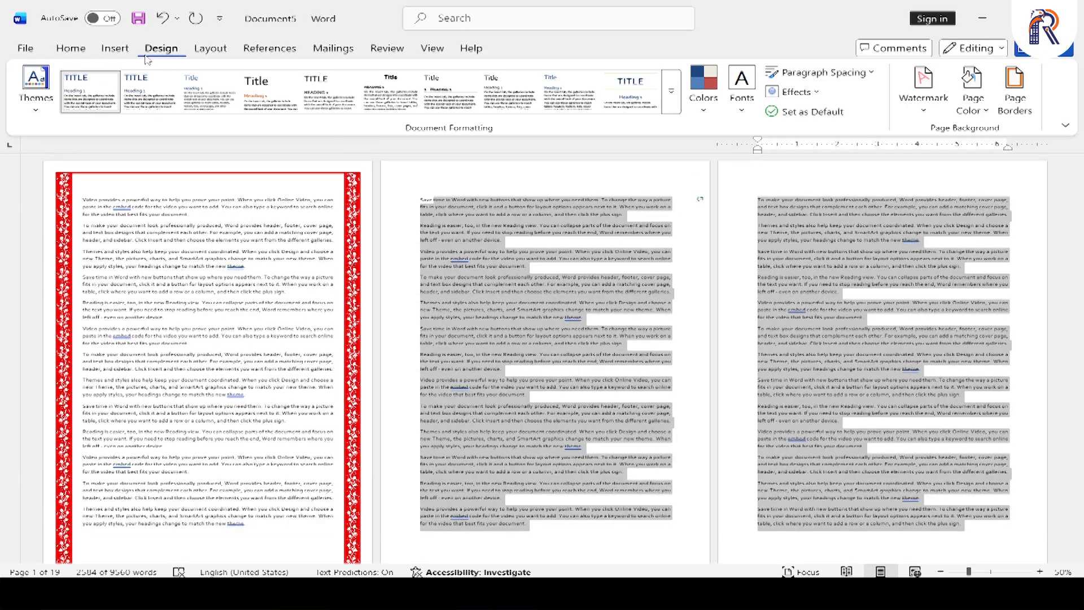